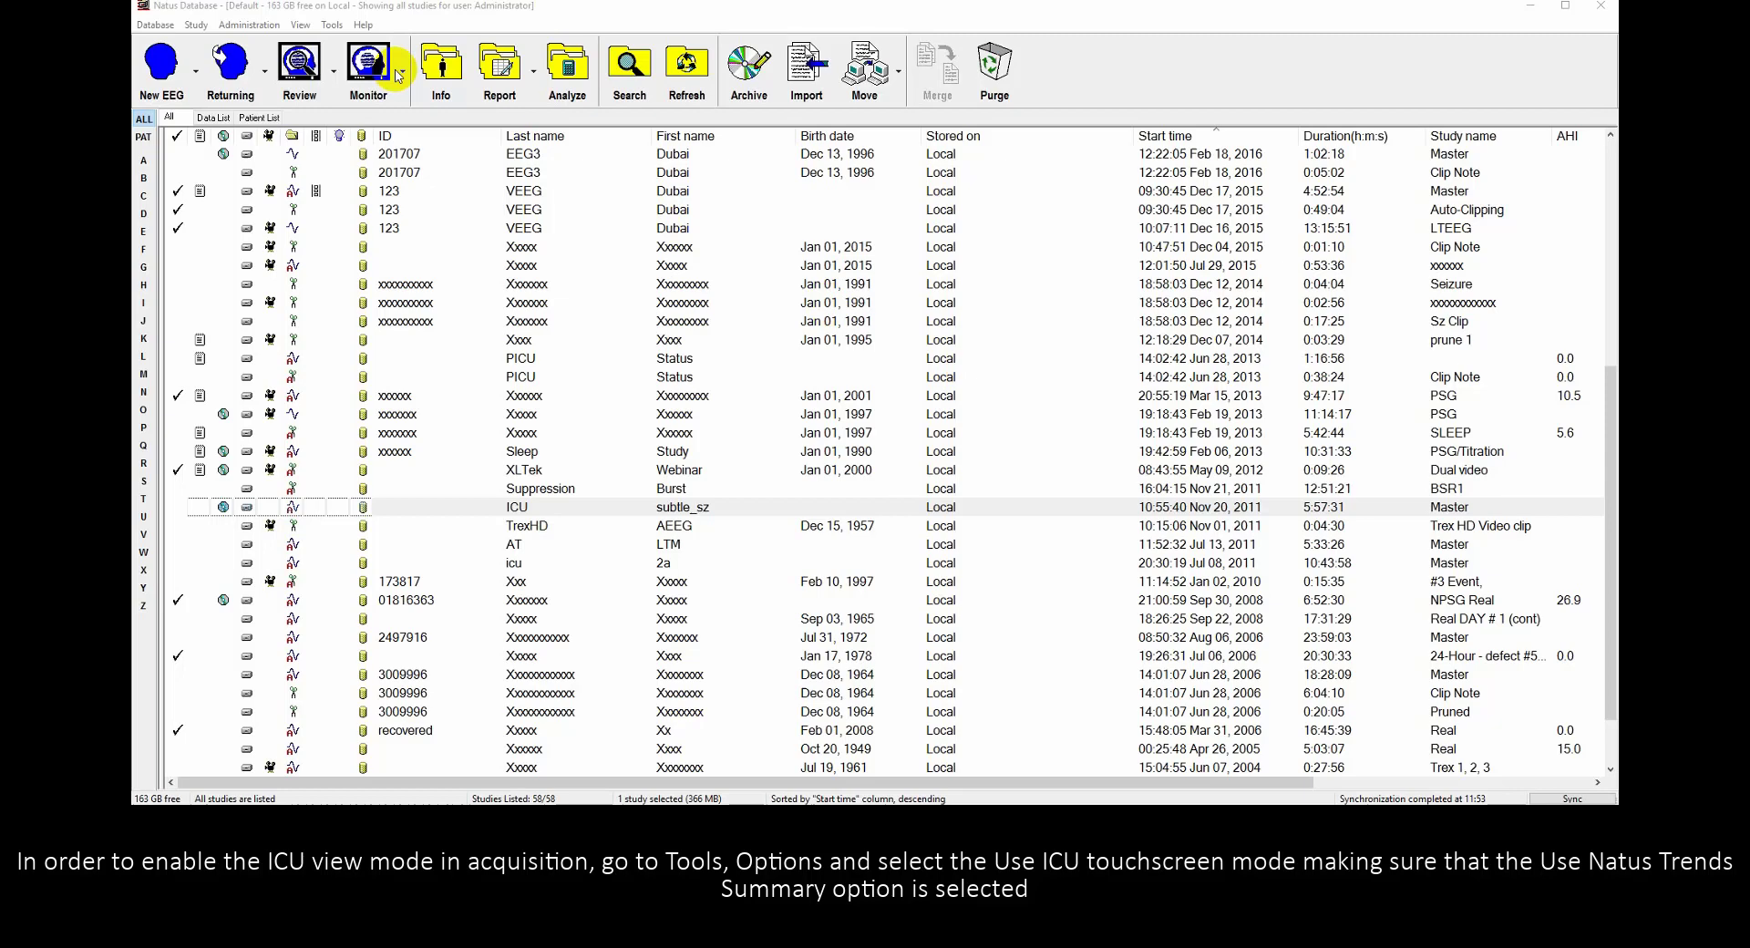
In Database Options, enable Use ICU touchscreen mode with Use Natus Trends Summary selected.
click(333, 26)
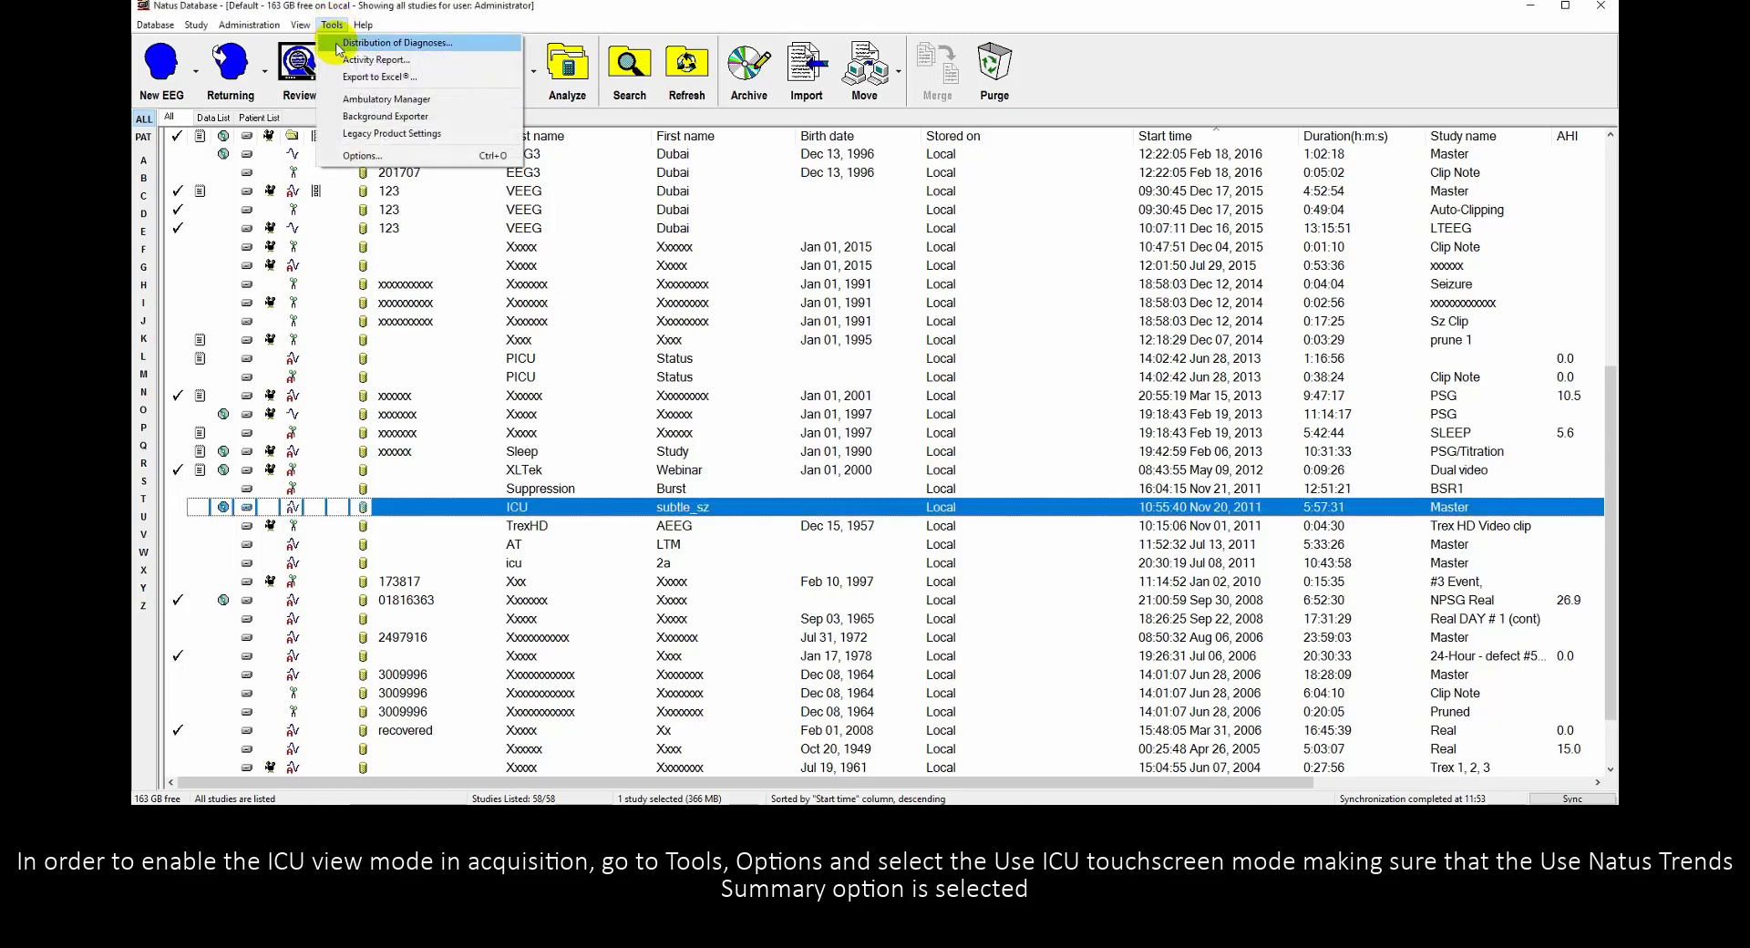
click(398, 159)
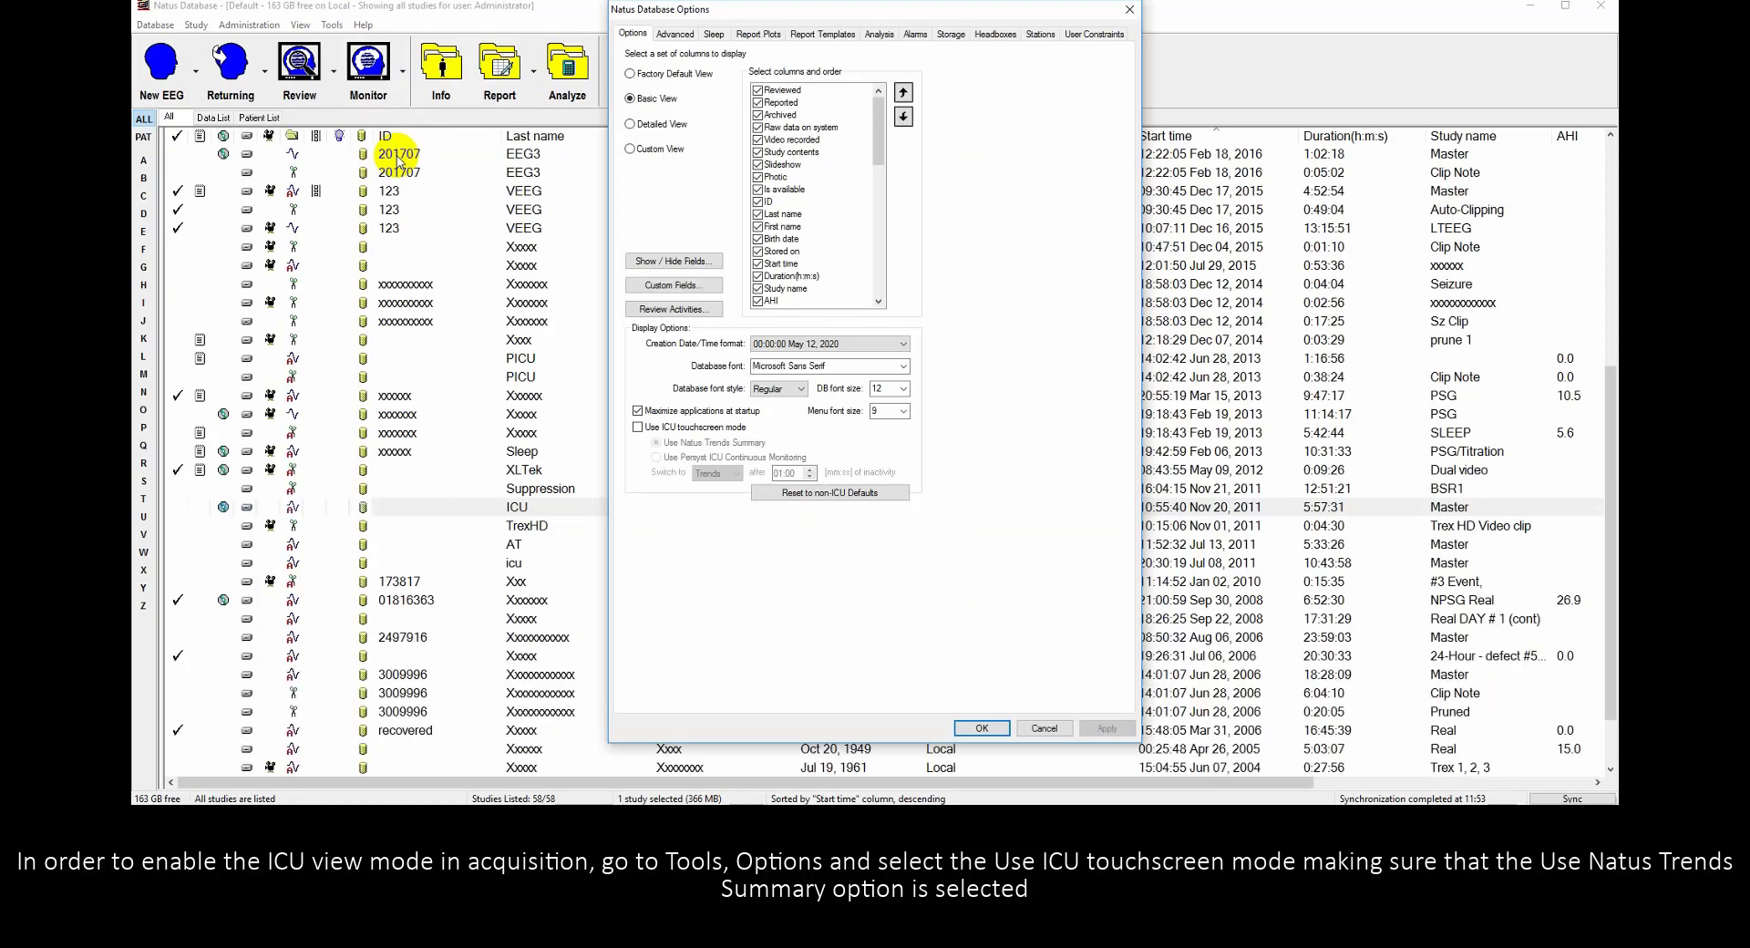
click(639, 429)
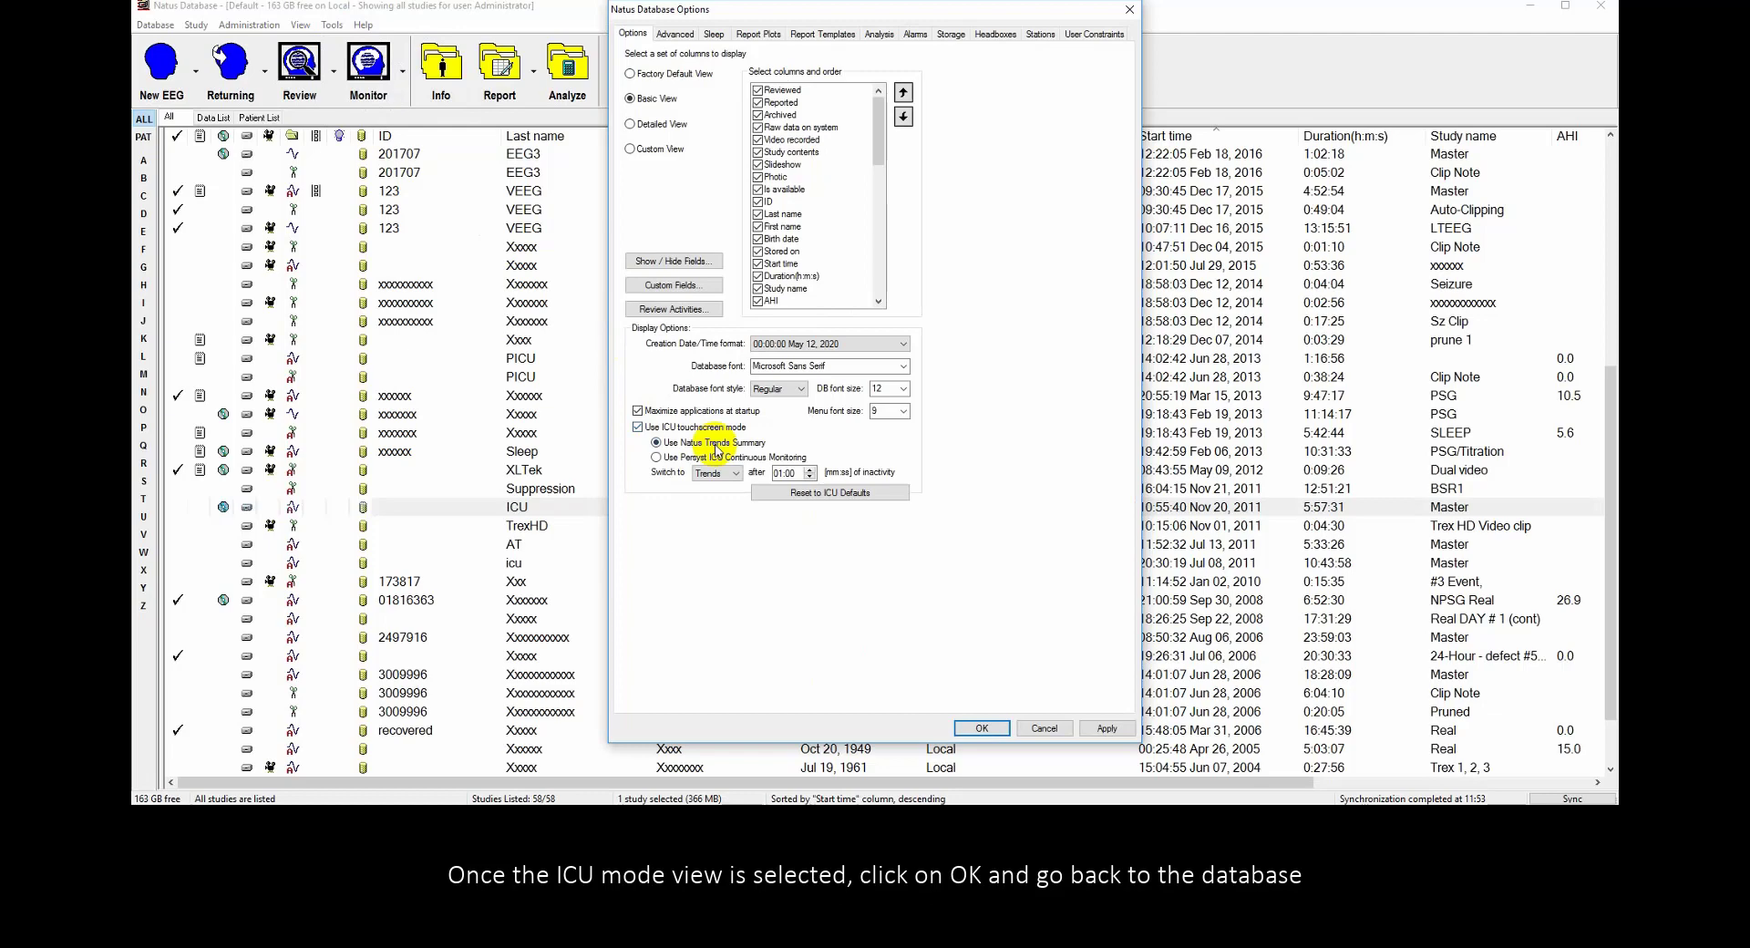
Confirm the options, then enter the patient's last name in the new study's Study Information.
click(966, 726)
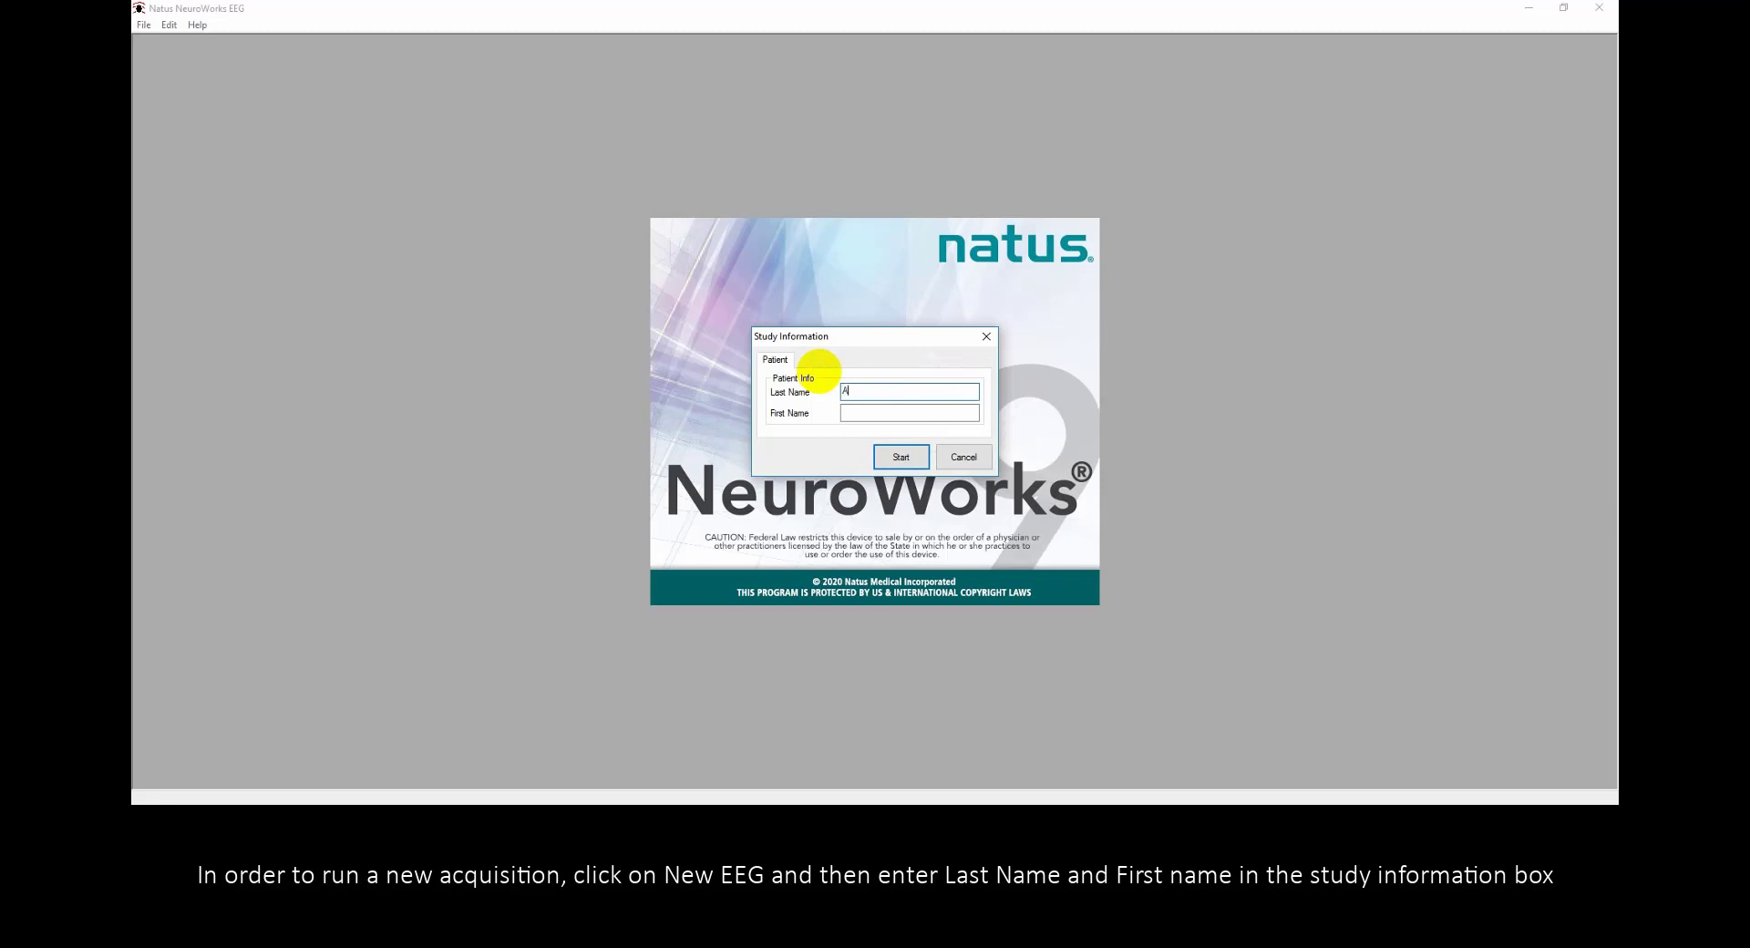
text(T)
click(857, 411)
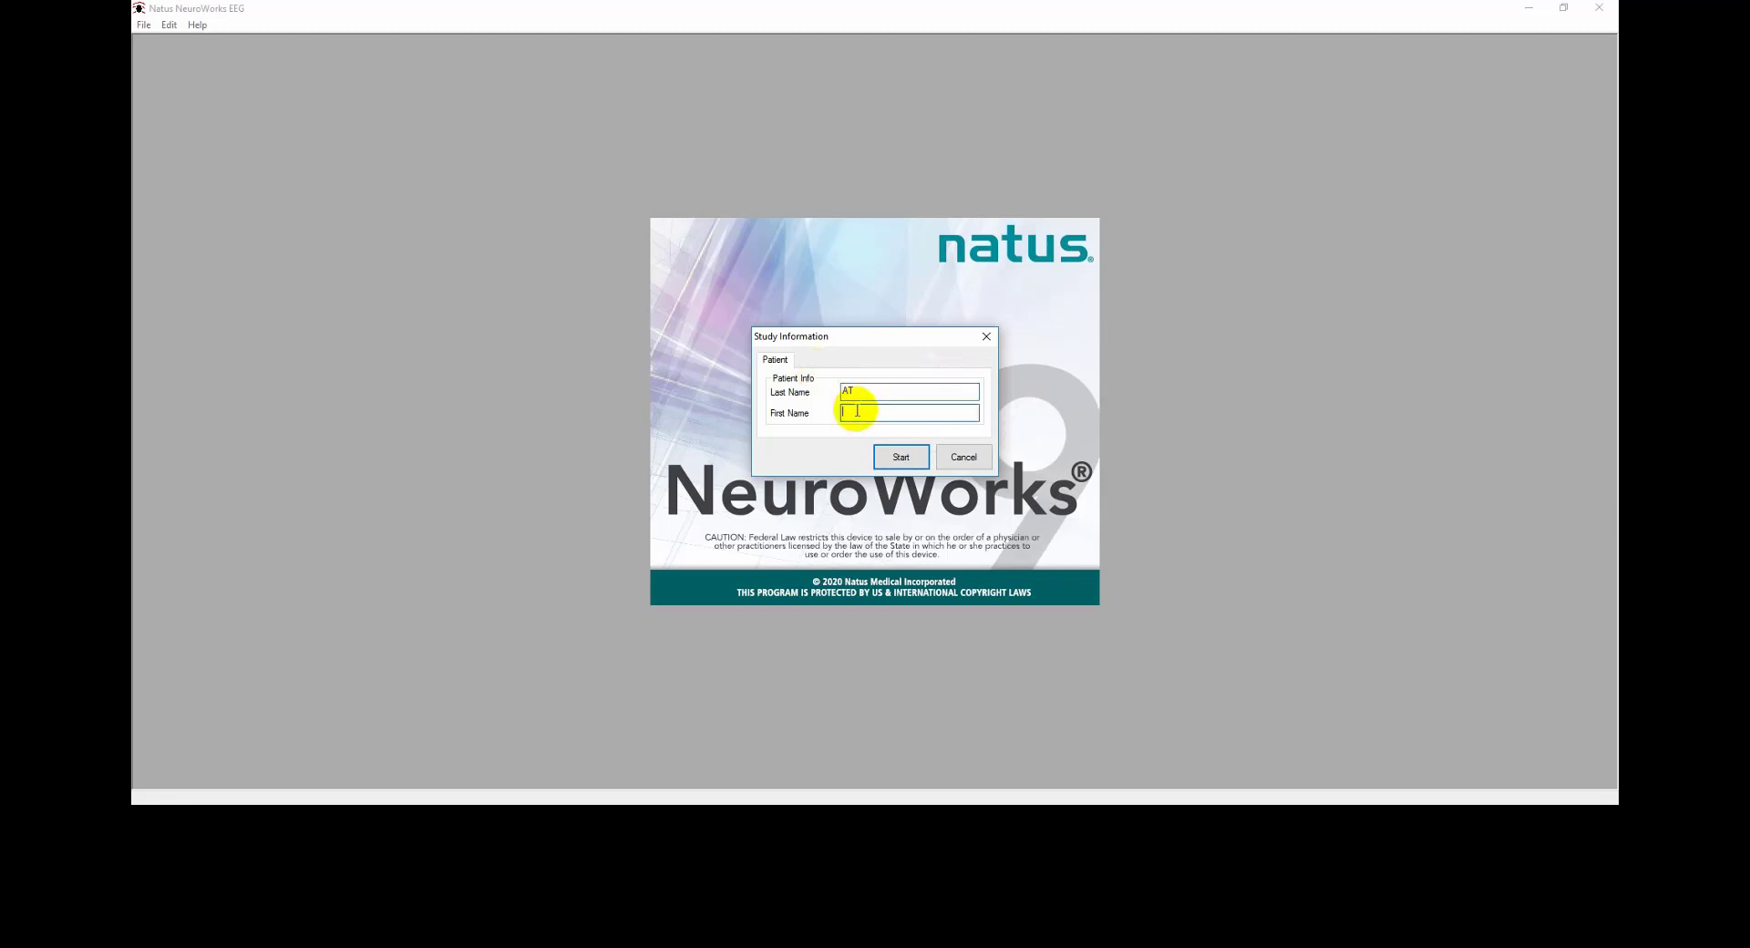
Enter the patient's first name, start the ICU recording, and tag Eyes Open and Eyes Closed events.
text(ICU)
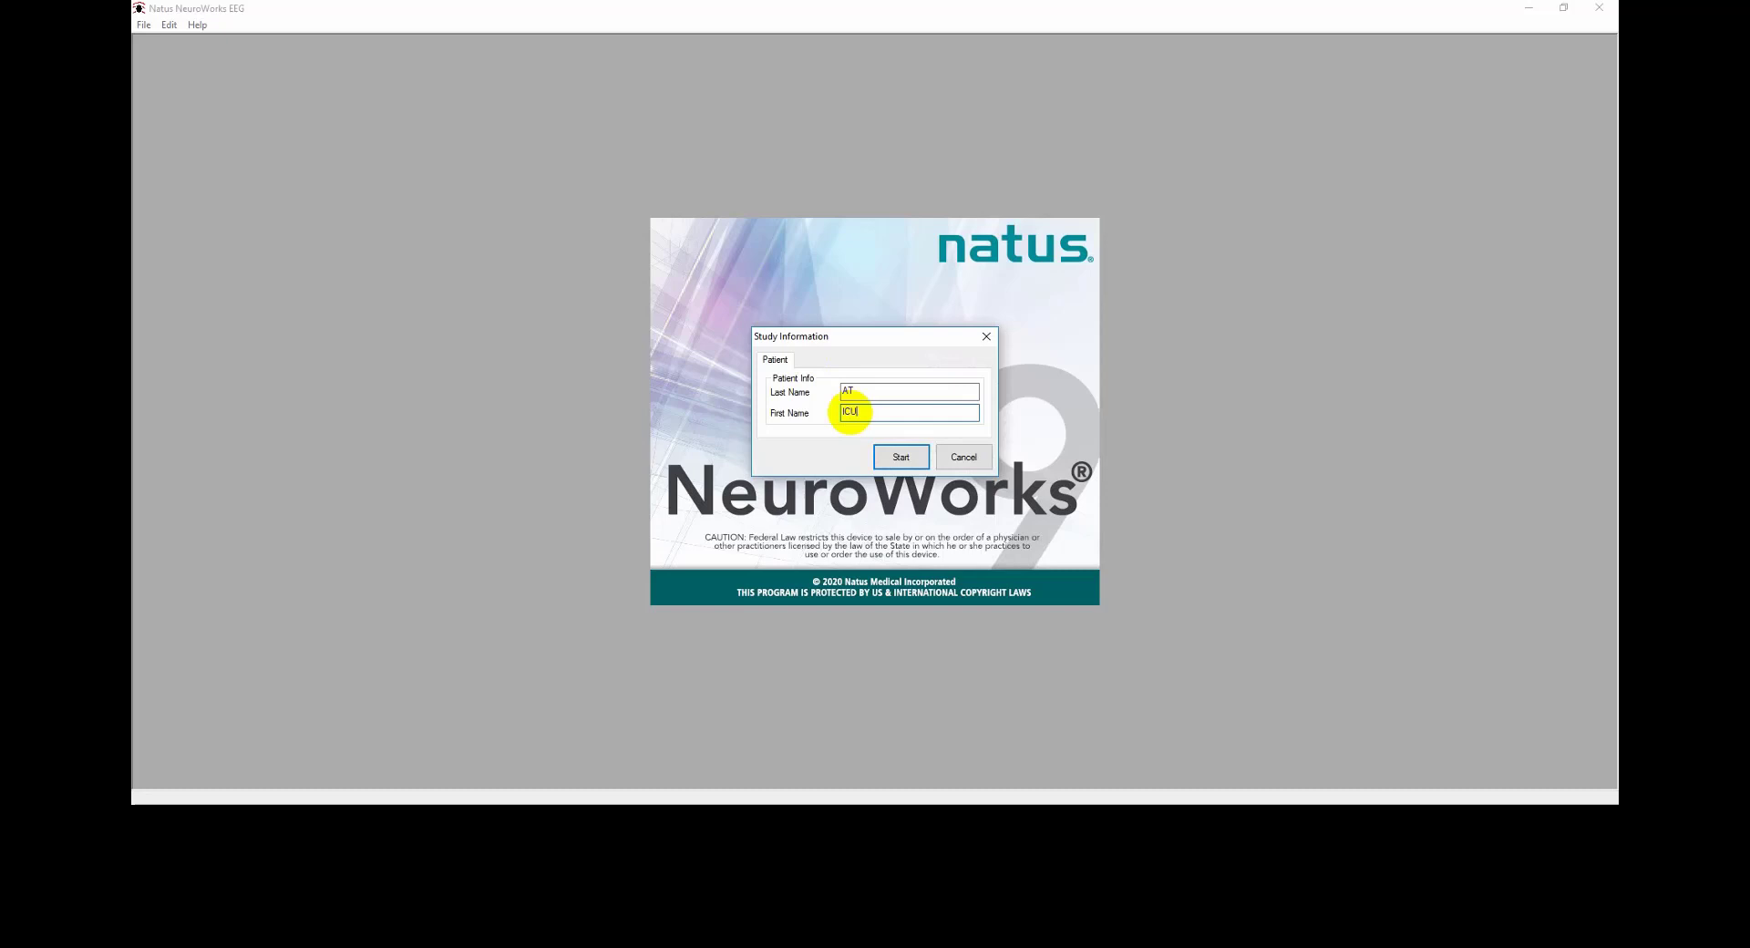
click(898, 458)
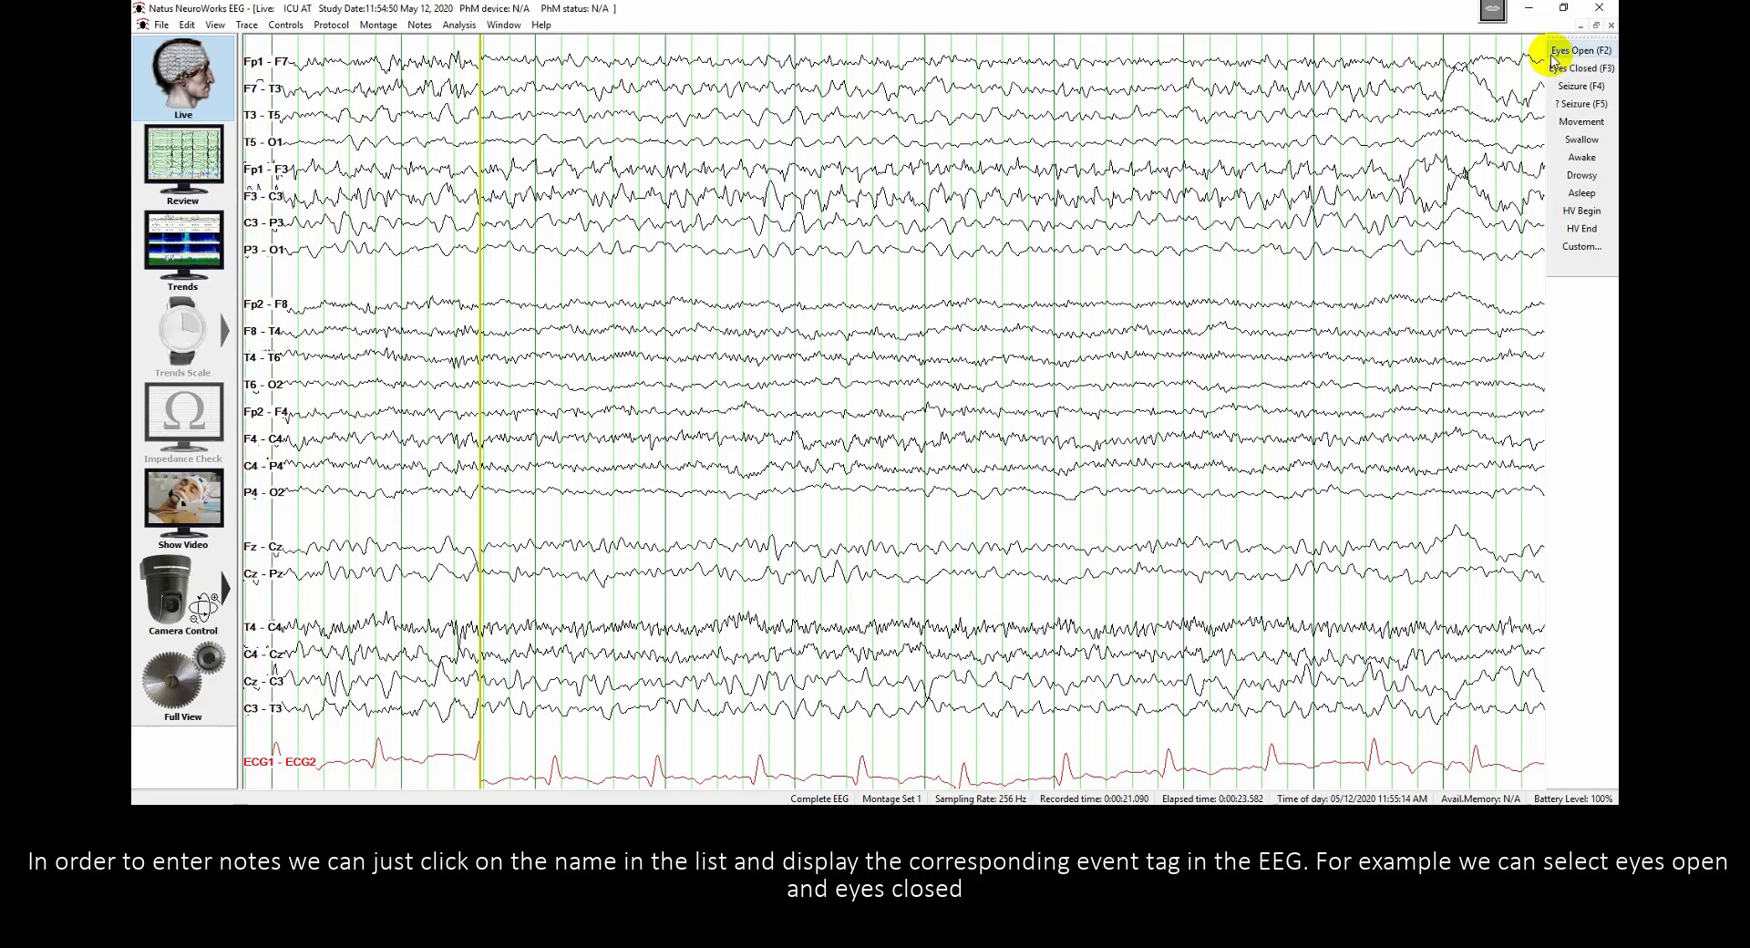
click(1576, 52)
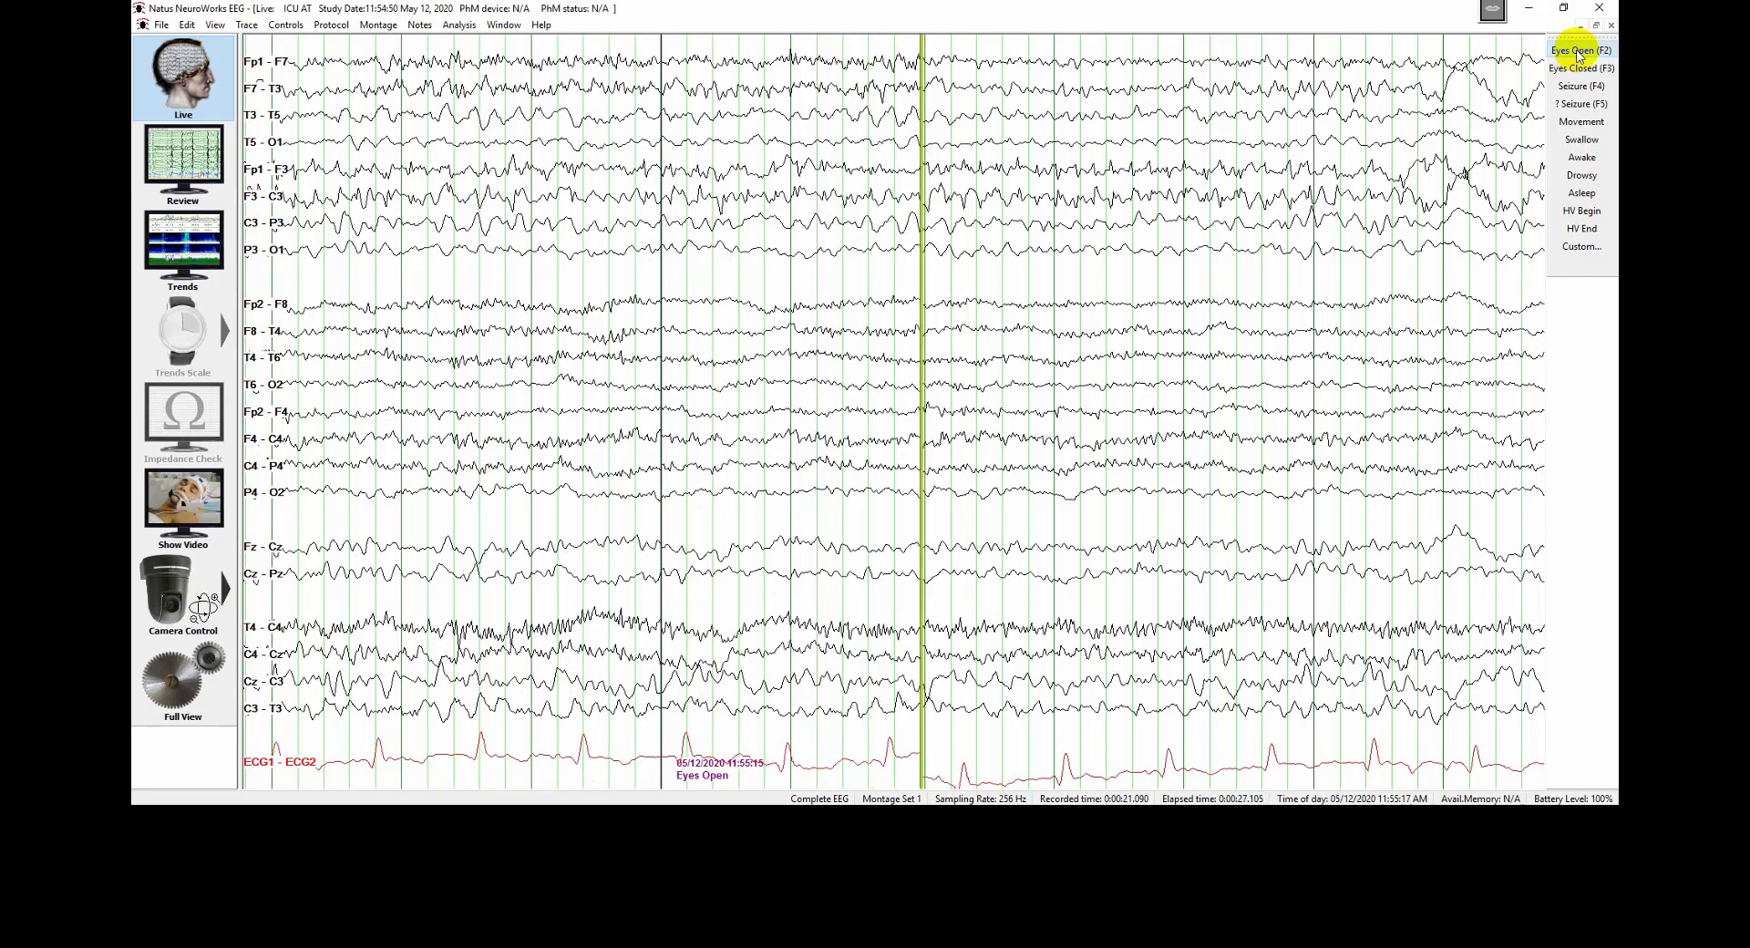
click(1584, 69)
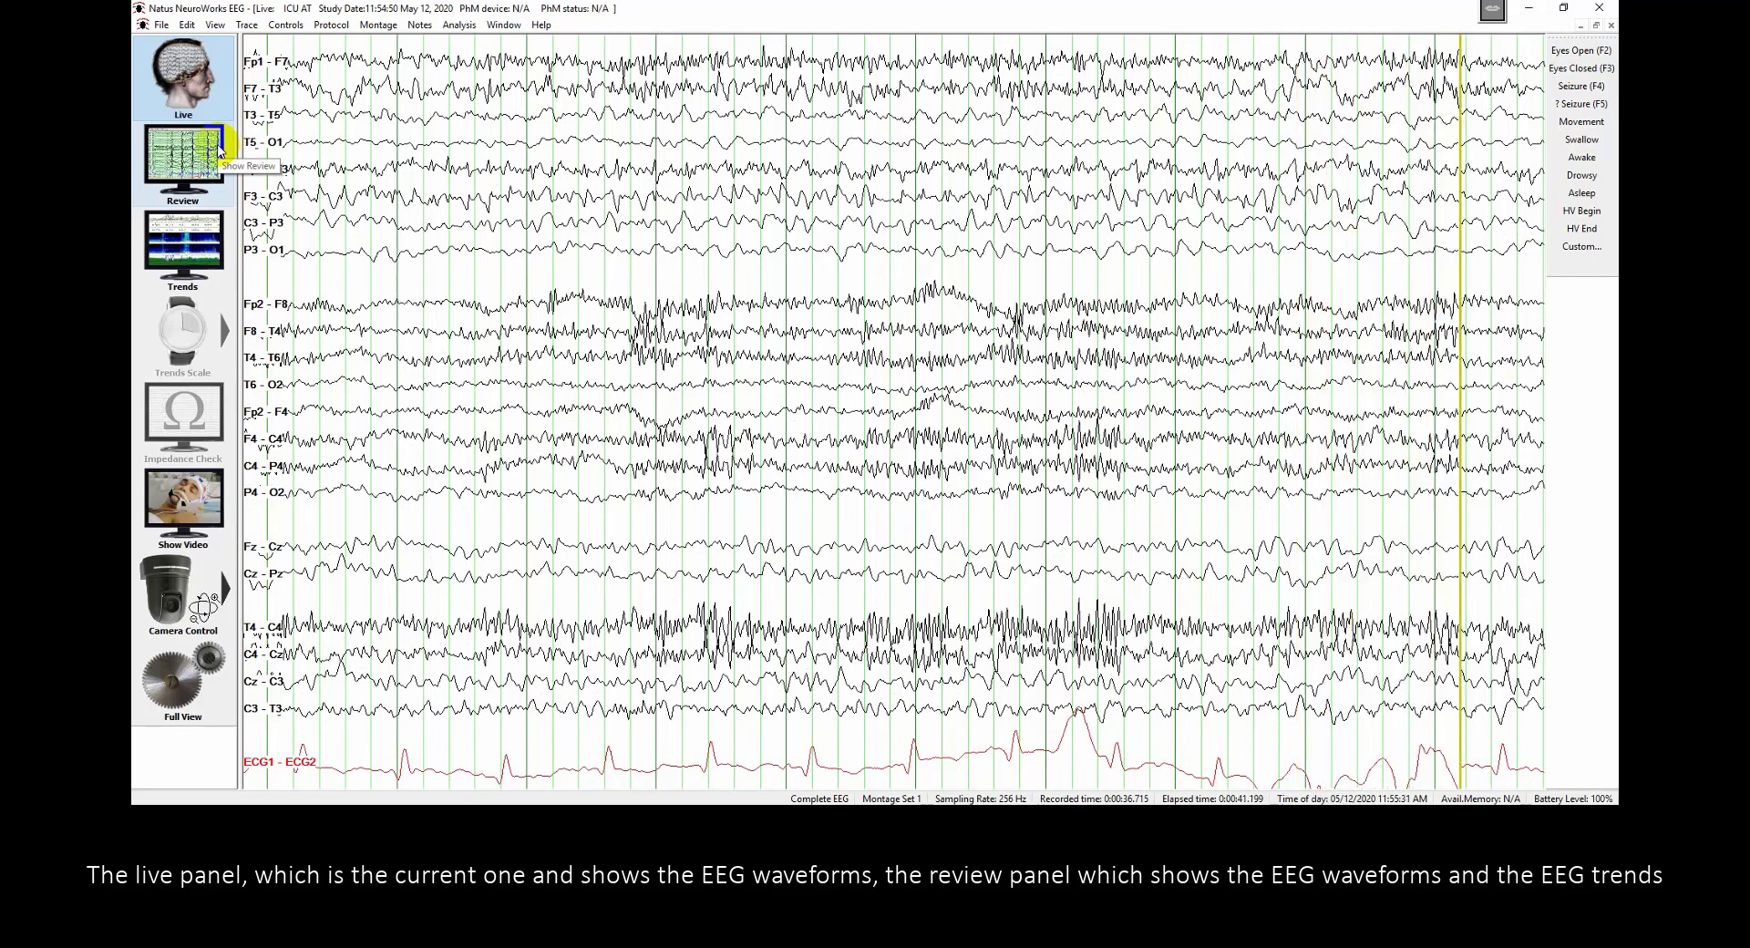
Show the live study's trends: seizure event counts, aEEG on C3-P3 and C3-T3, and envelope trends.
click(219, 240)
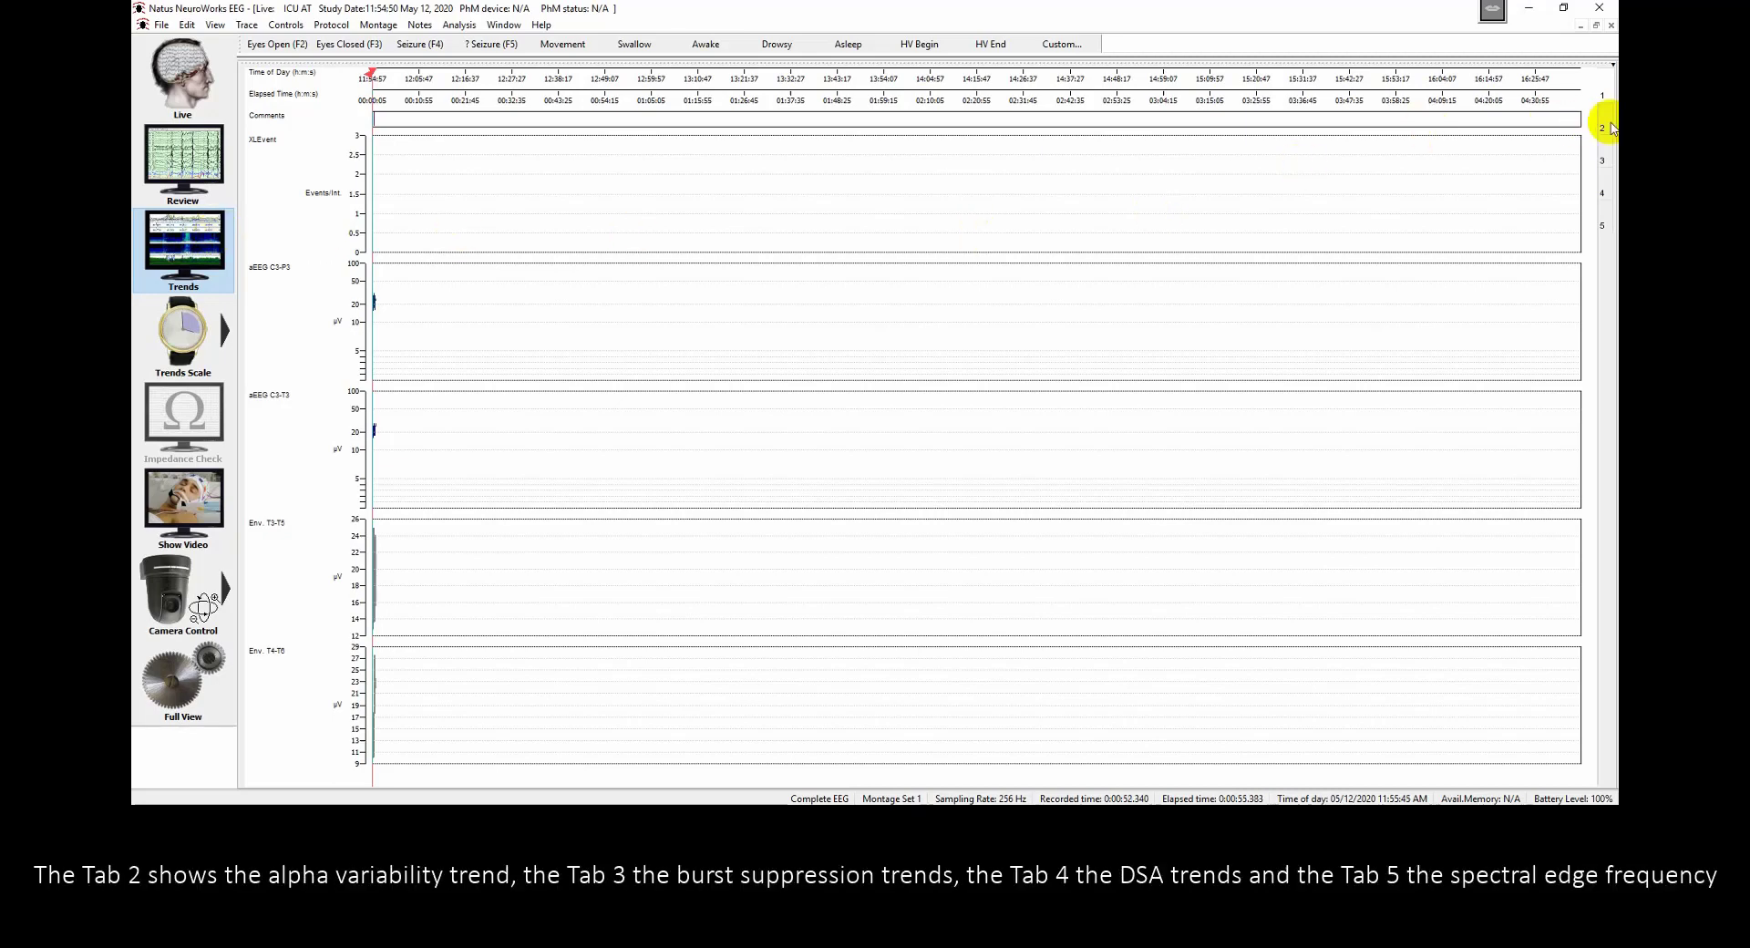
mouse_move(1611, 128)
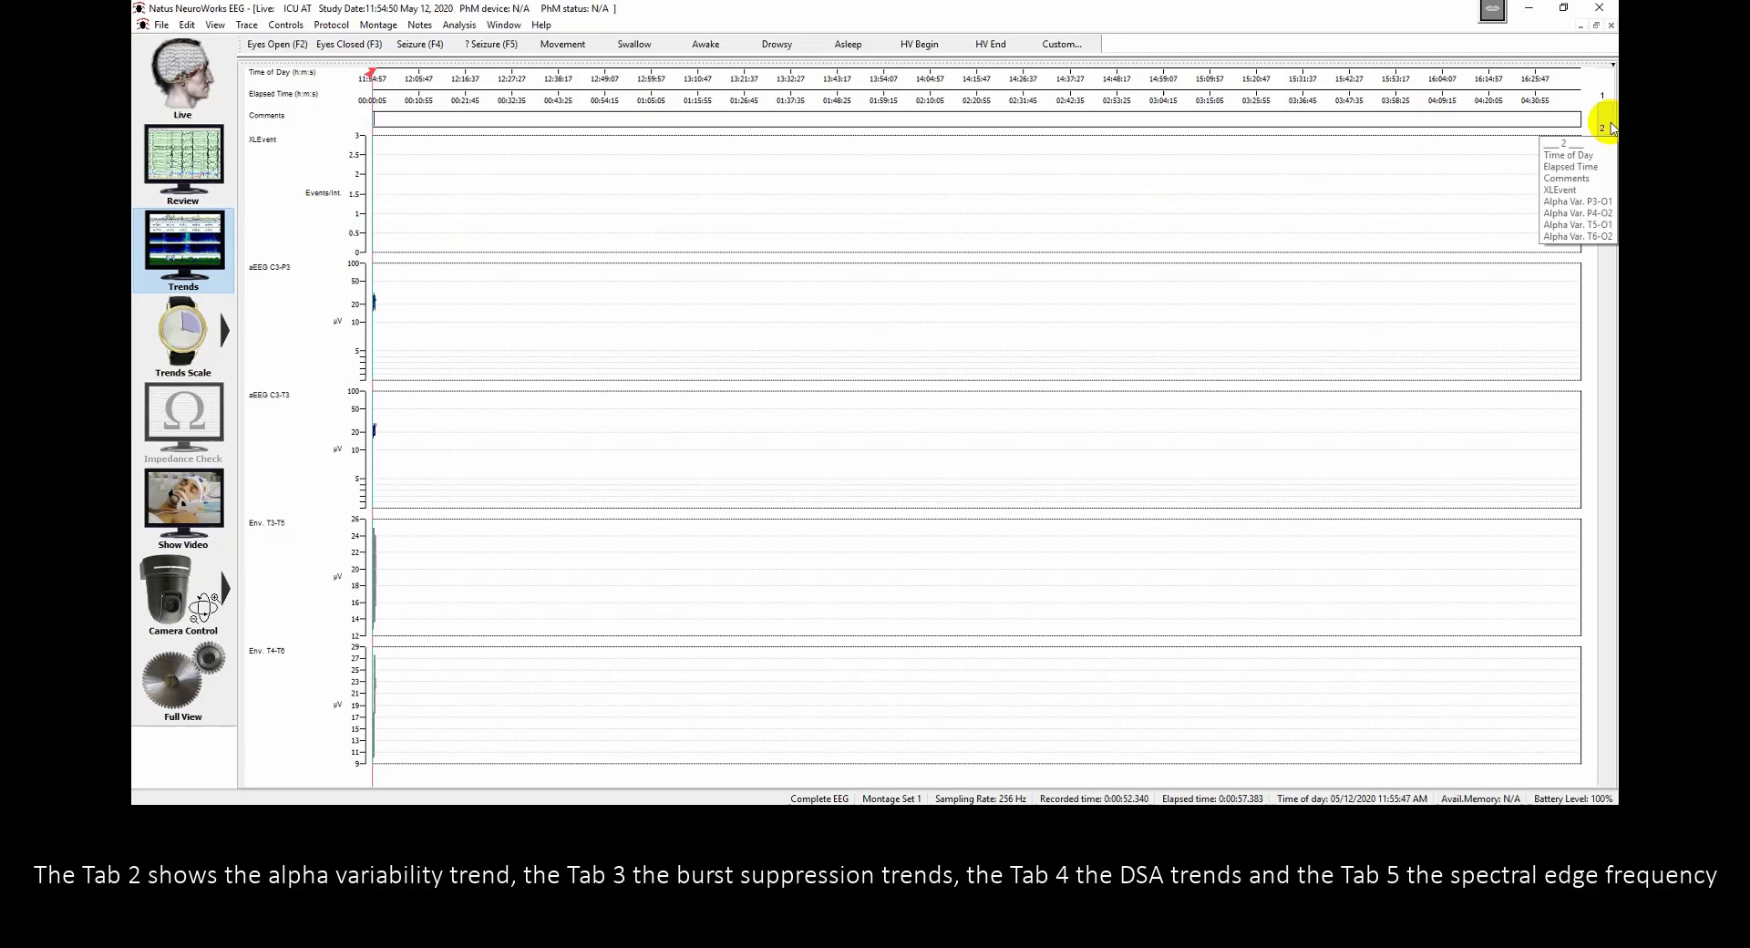
click(1610, 128)
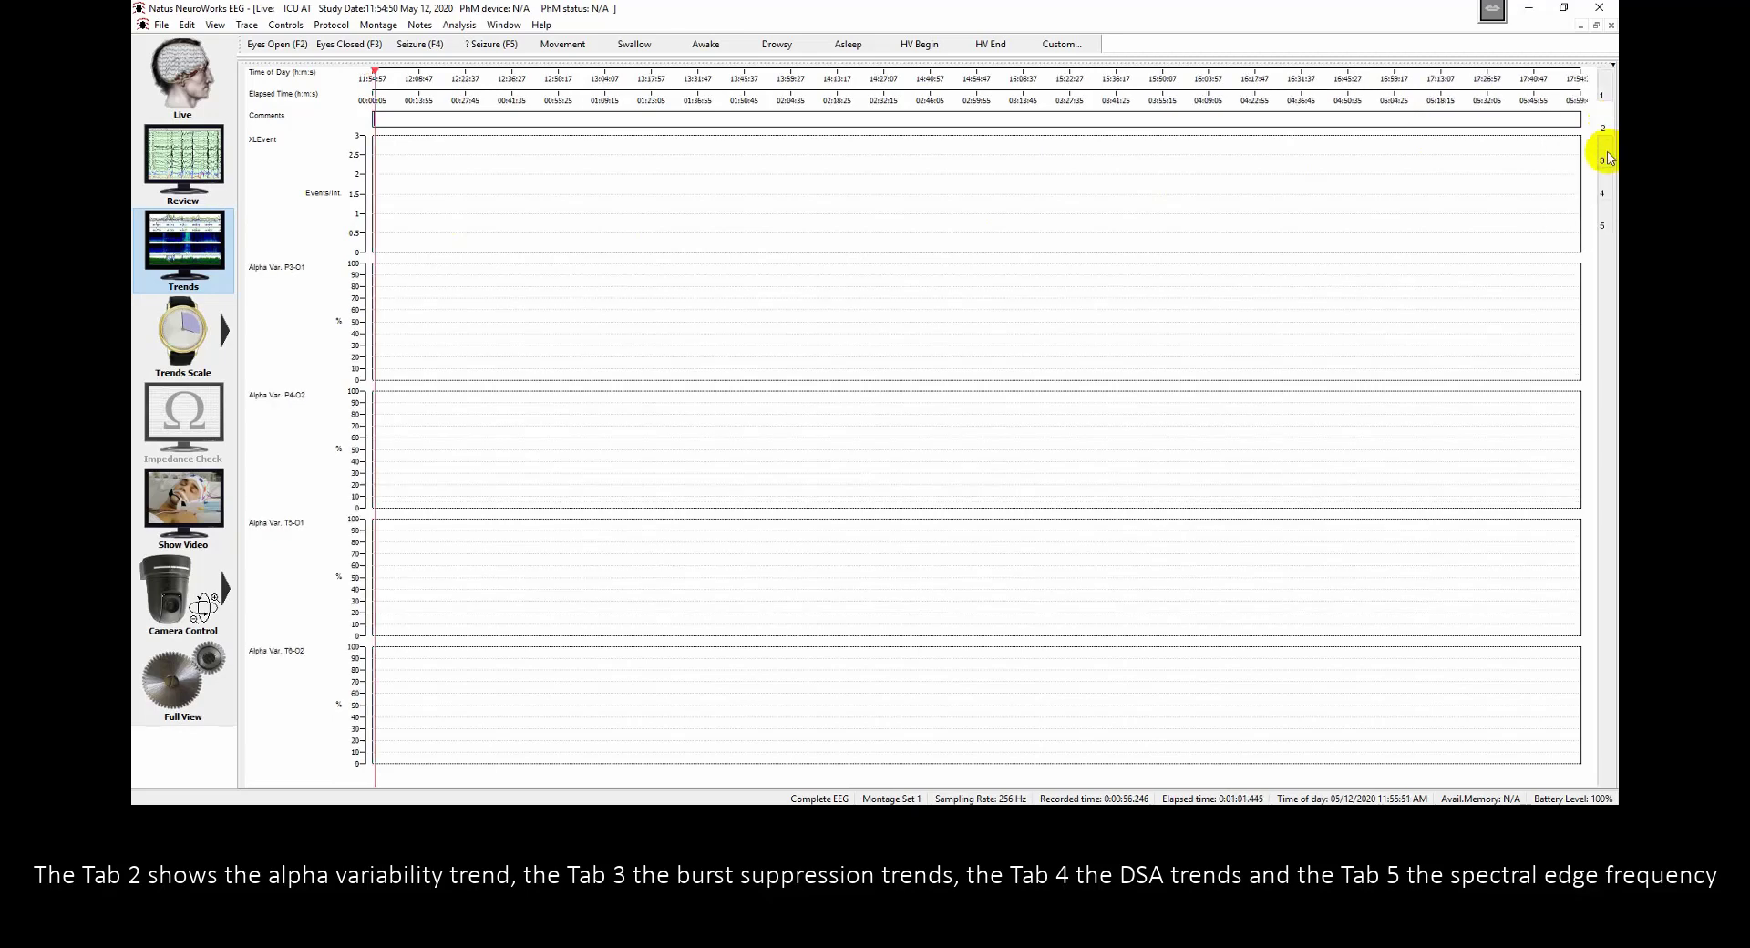
mouse_move(1609, 158)
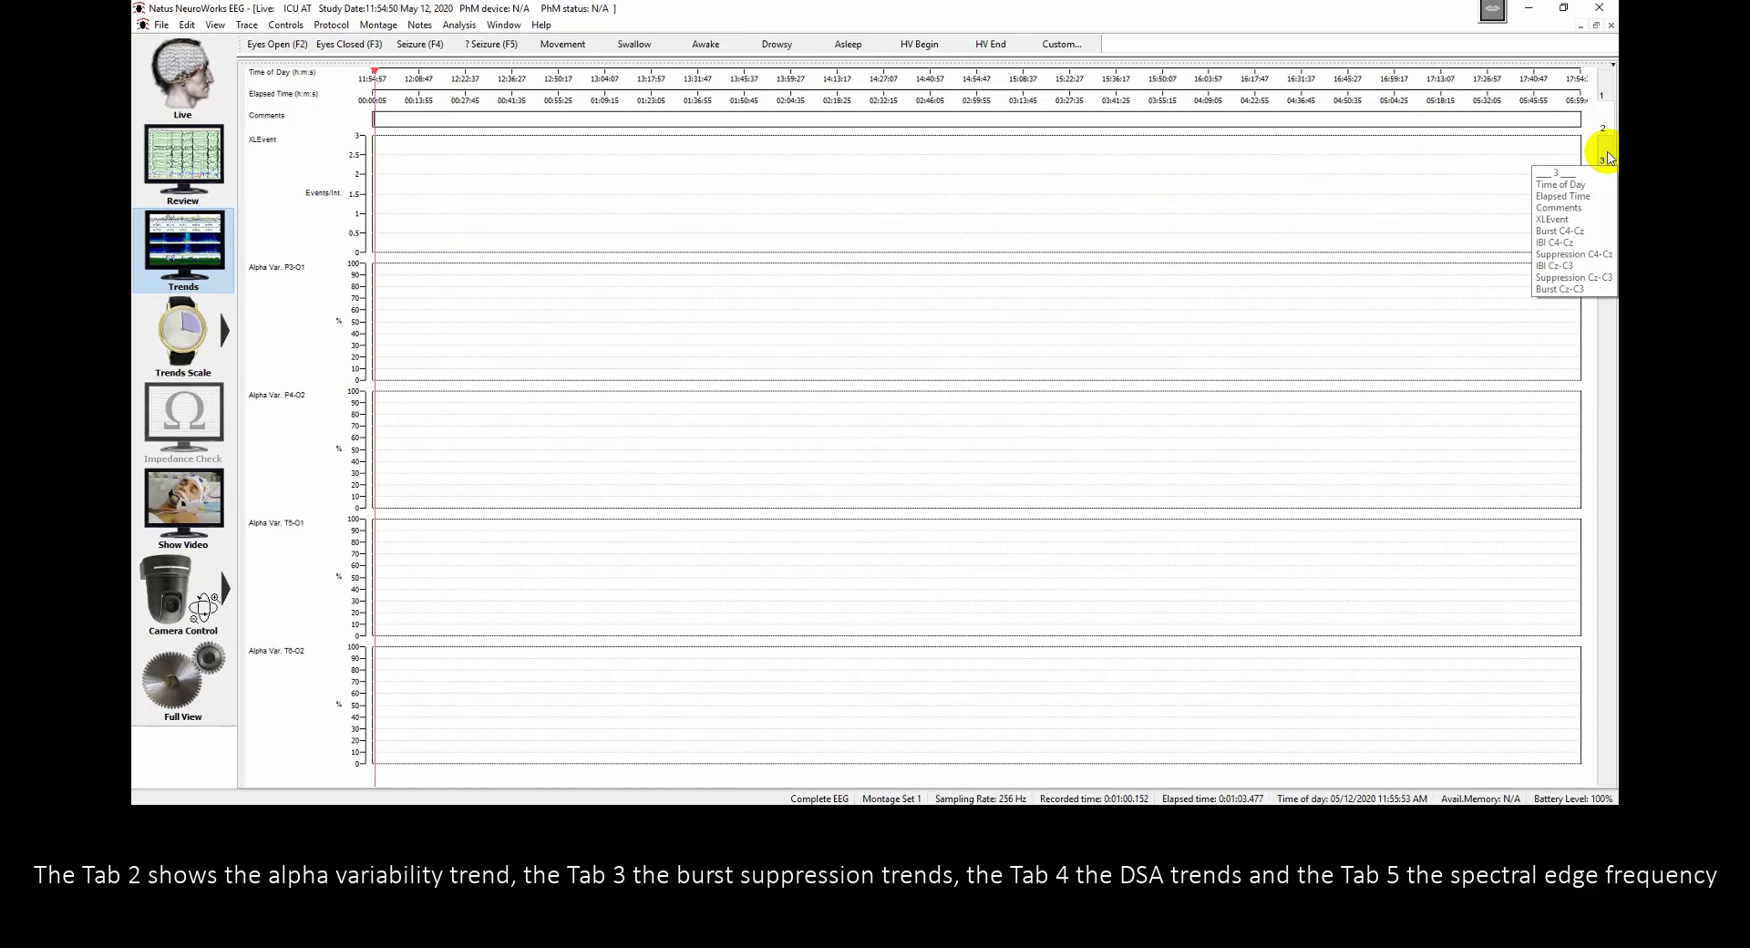
click(1606, 160)
mouse_move(1607, 183)
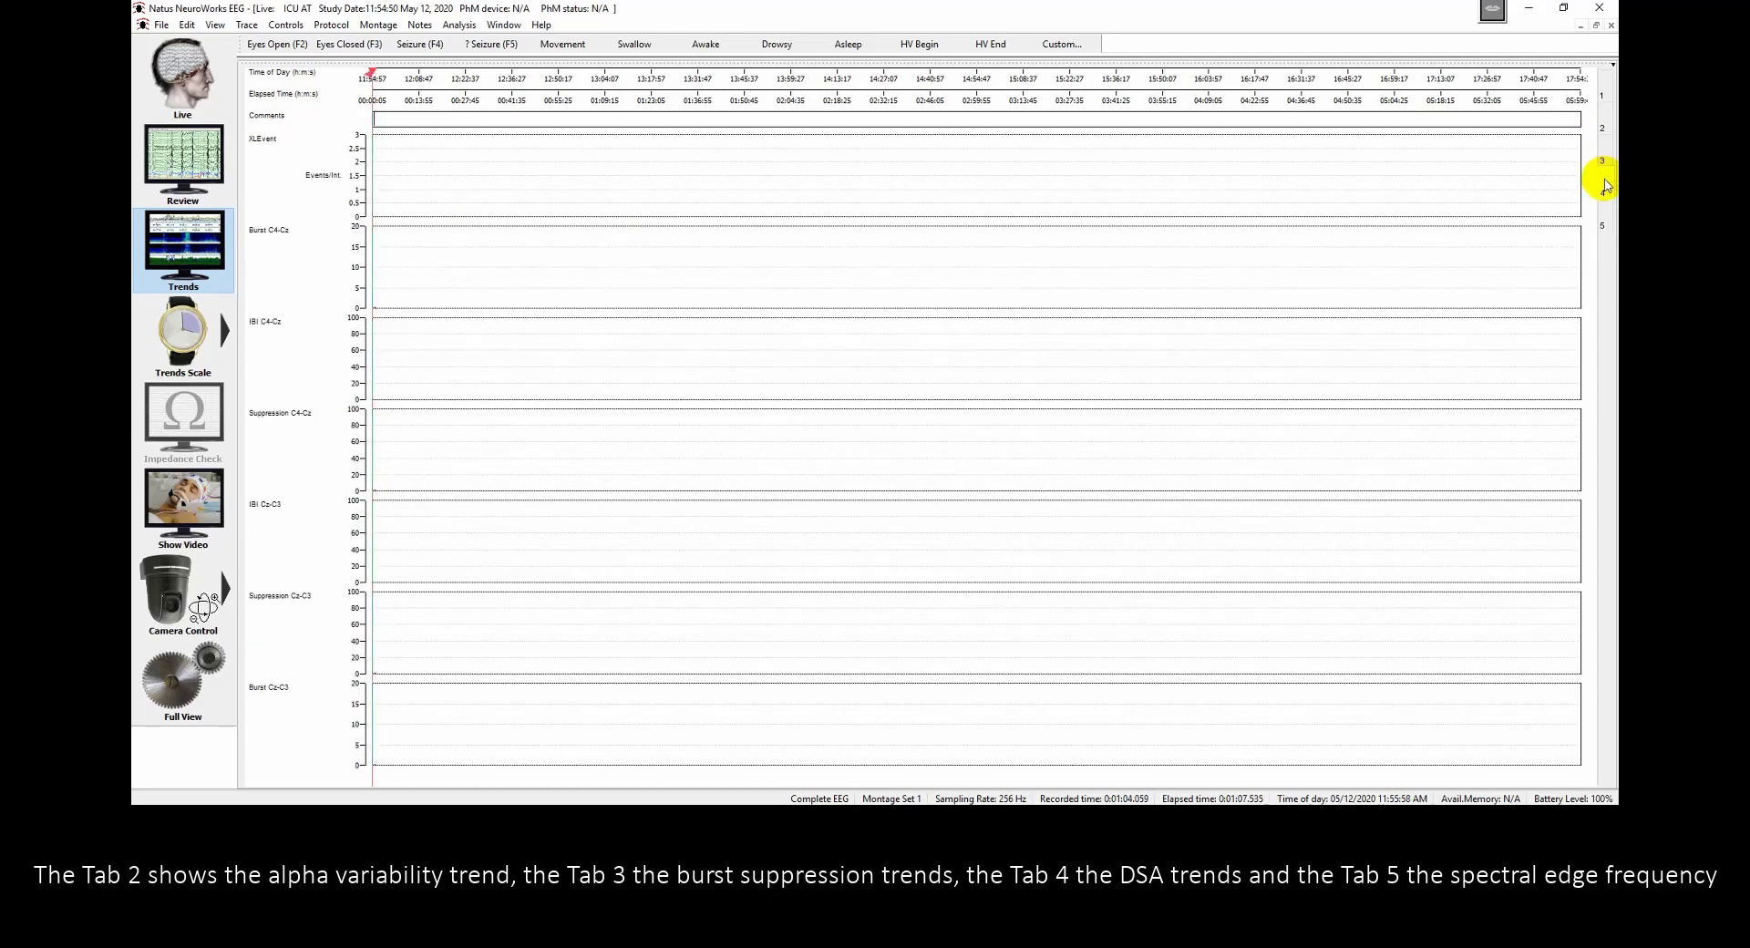
click(1605, 194)
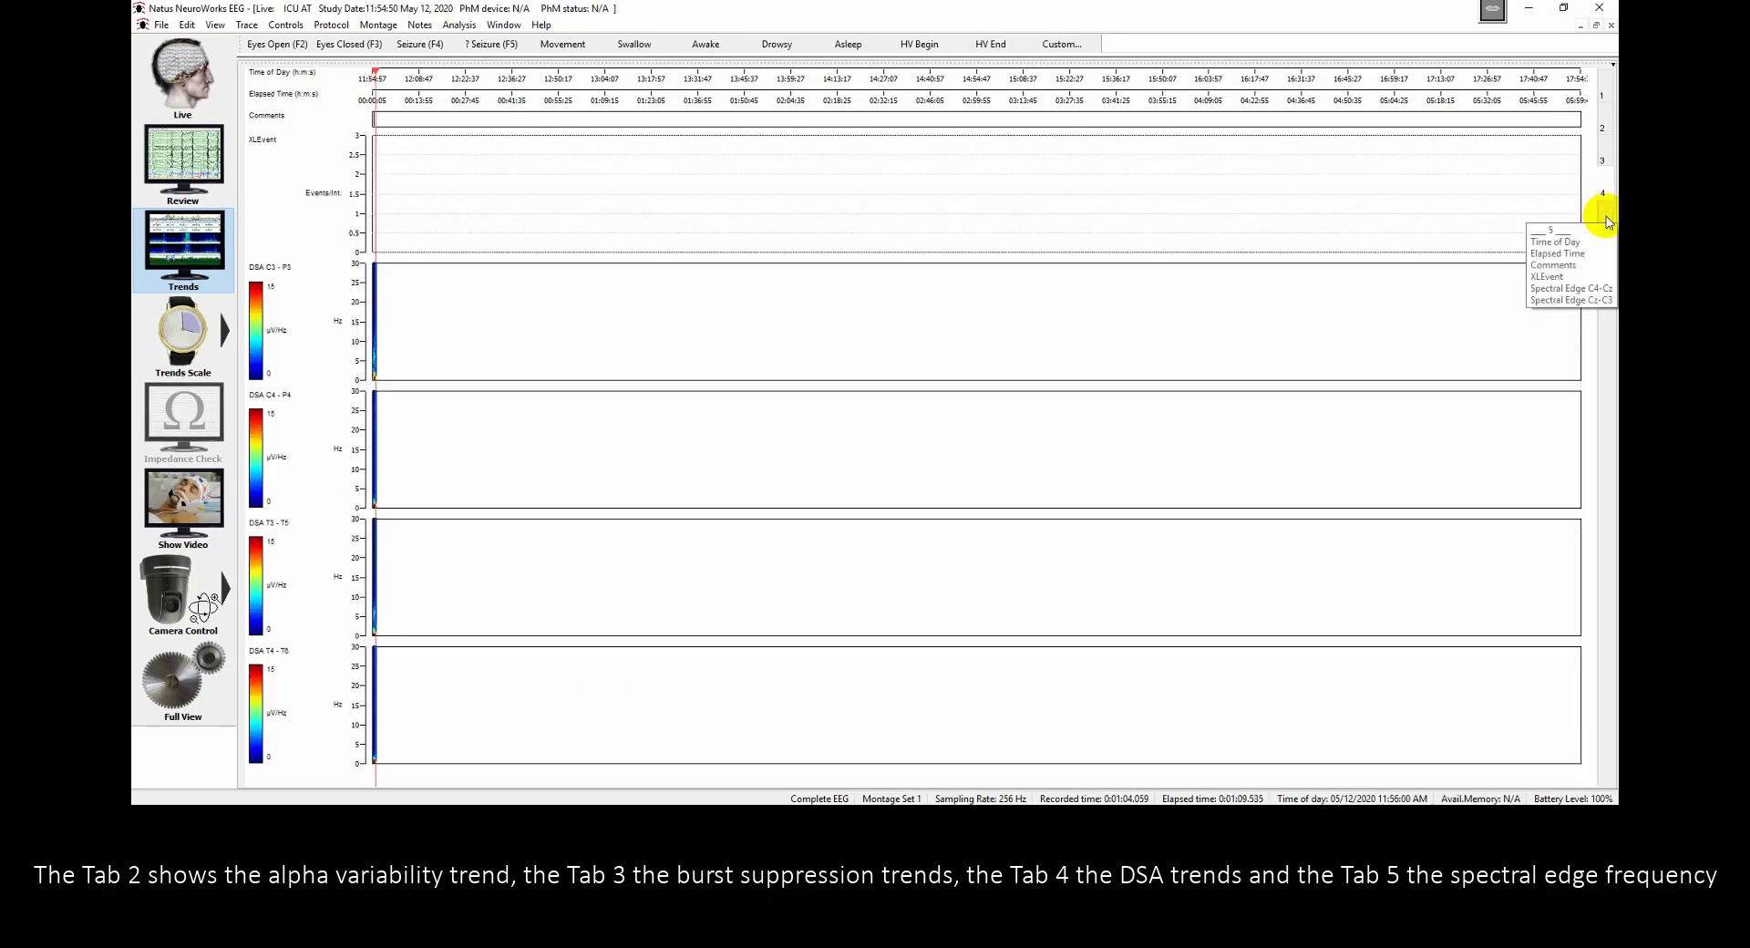
click(1605, 221)
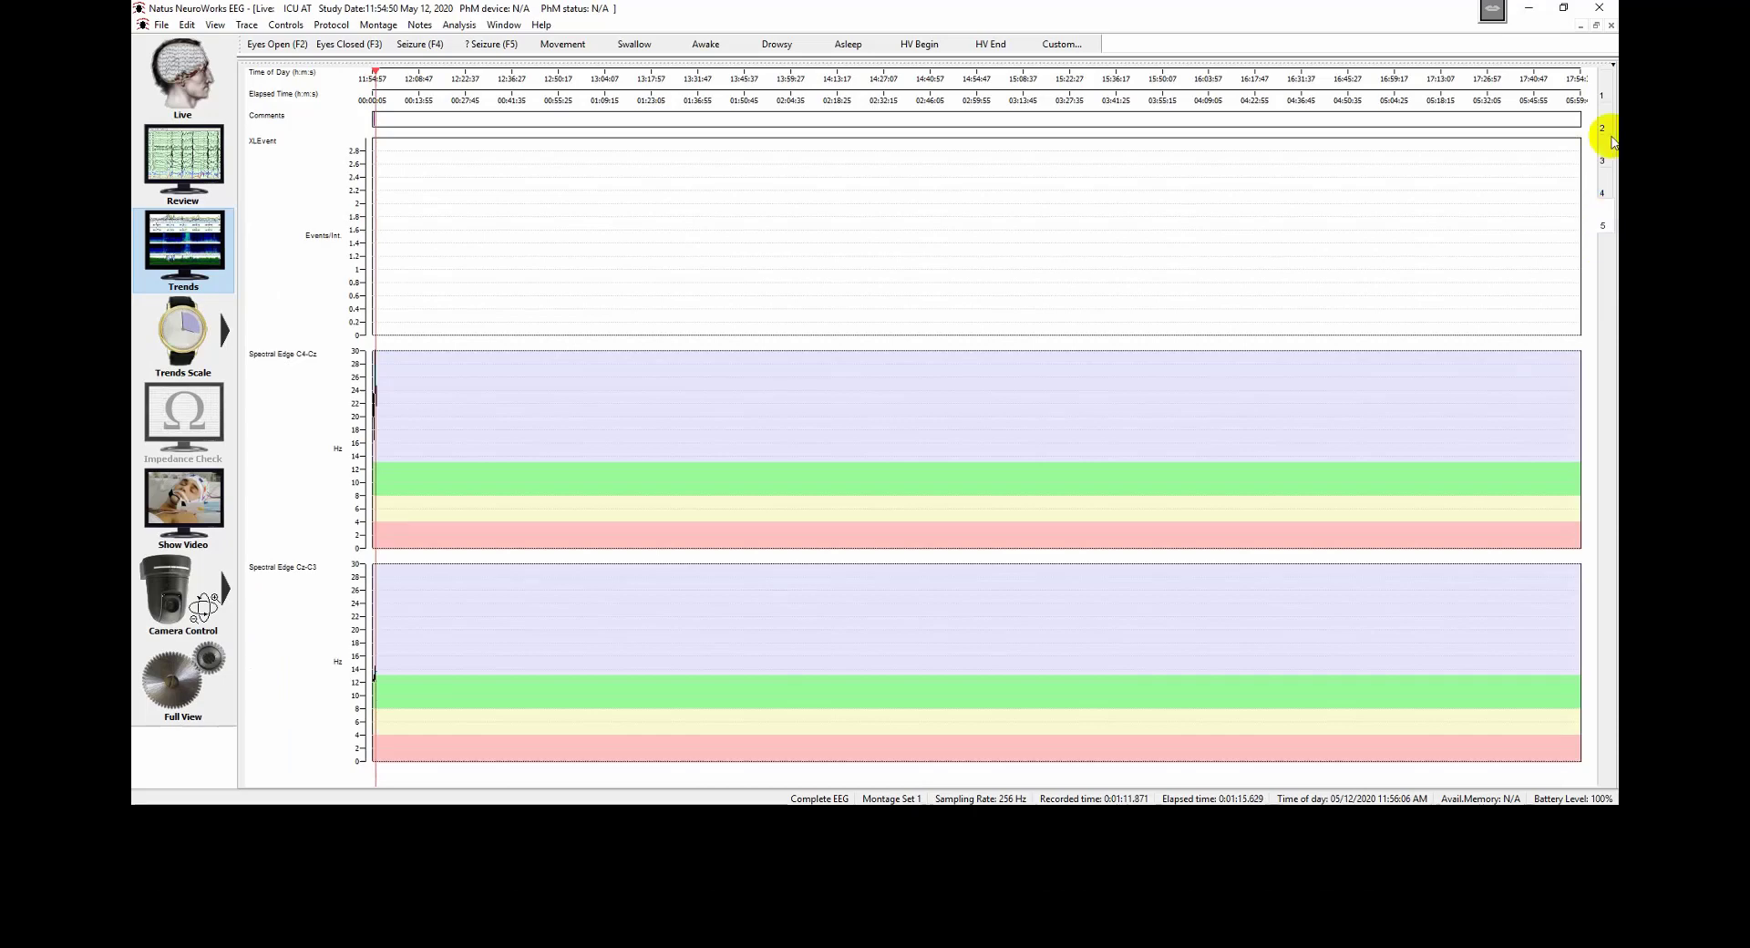
click(1605, 97)
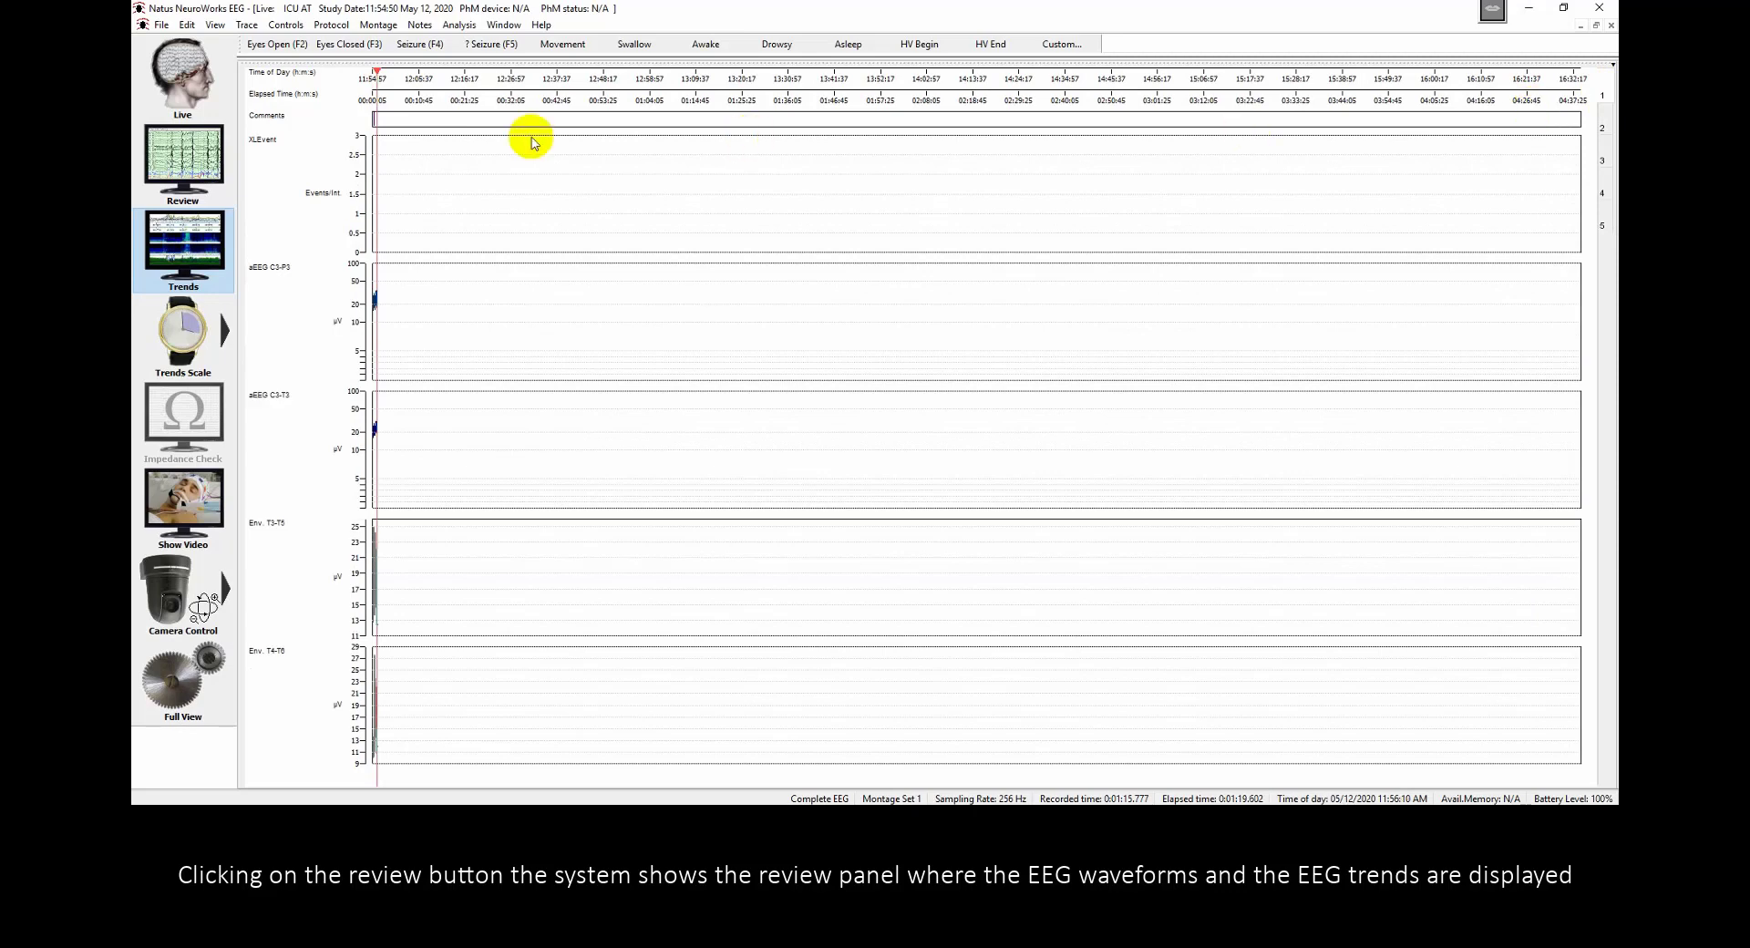
Review the recorded EEG with alpha variability trends for P3-O1, P4-O2, T5-O1 and T6-O2.
click(180, 152)
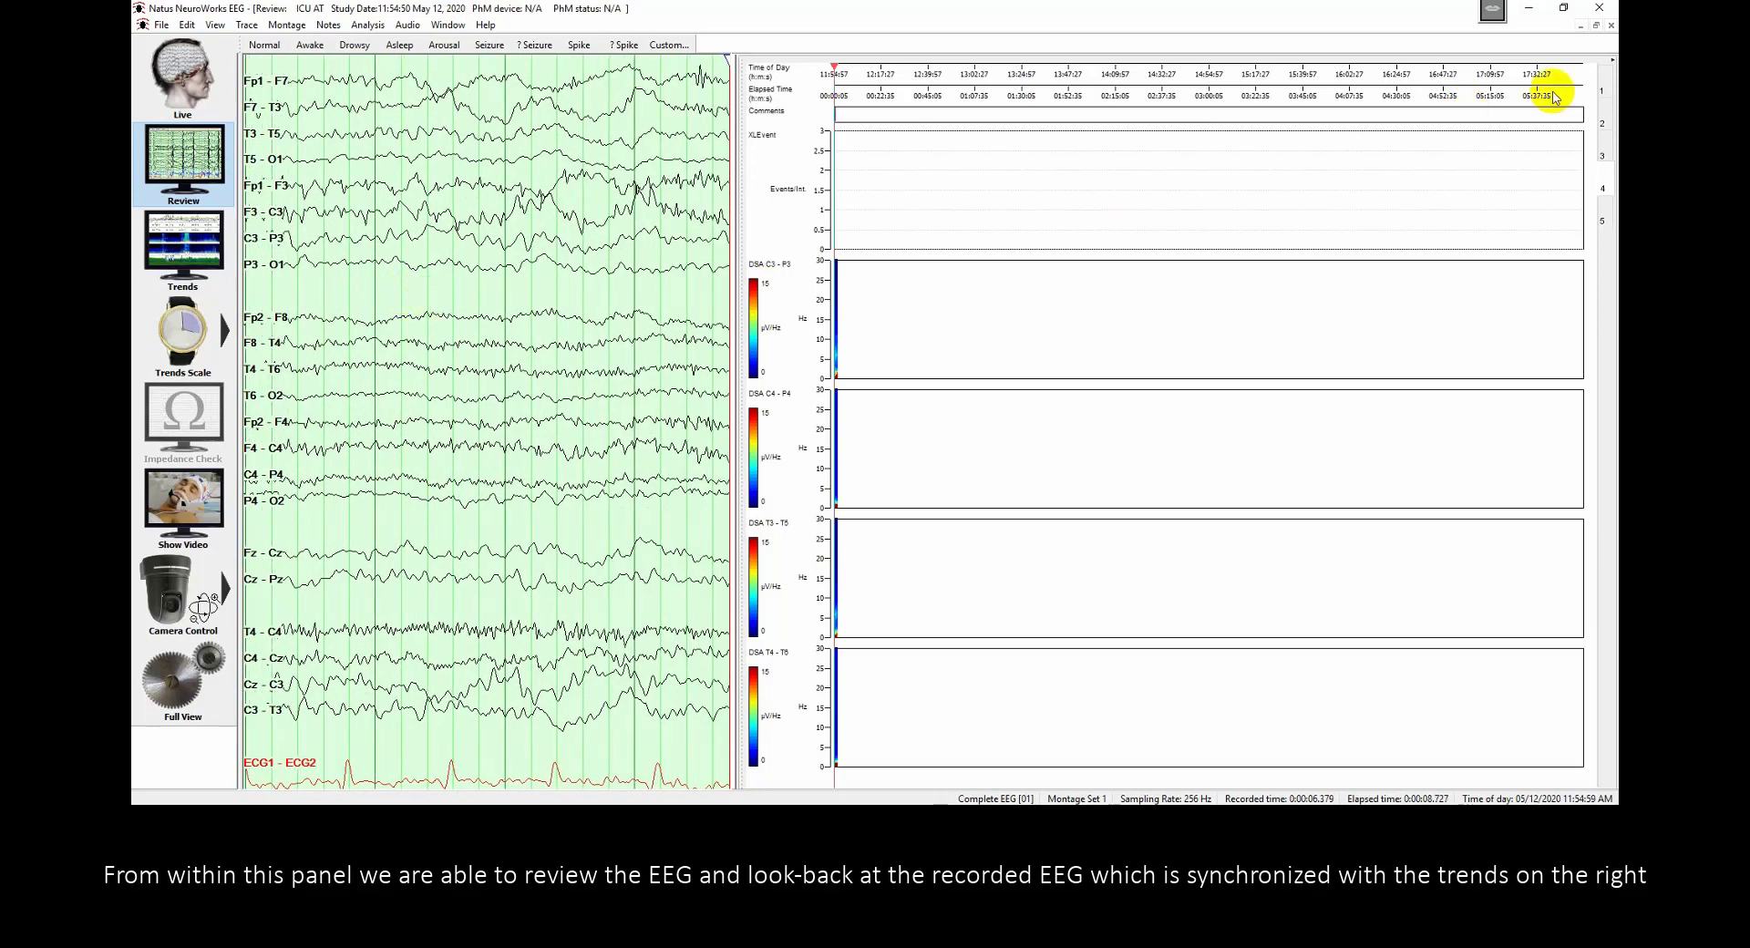
click(1604, 94)
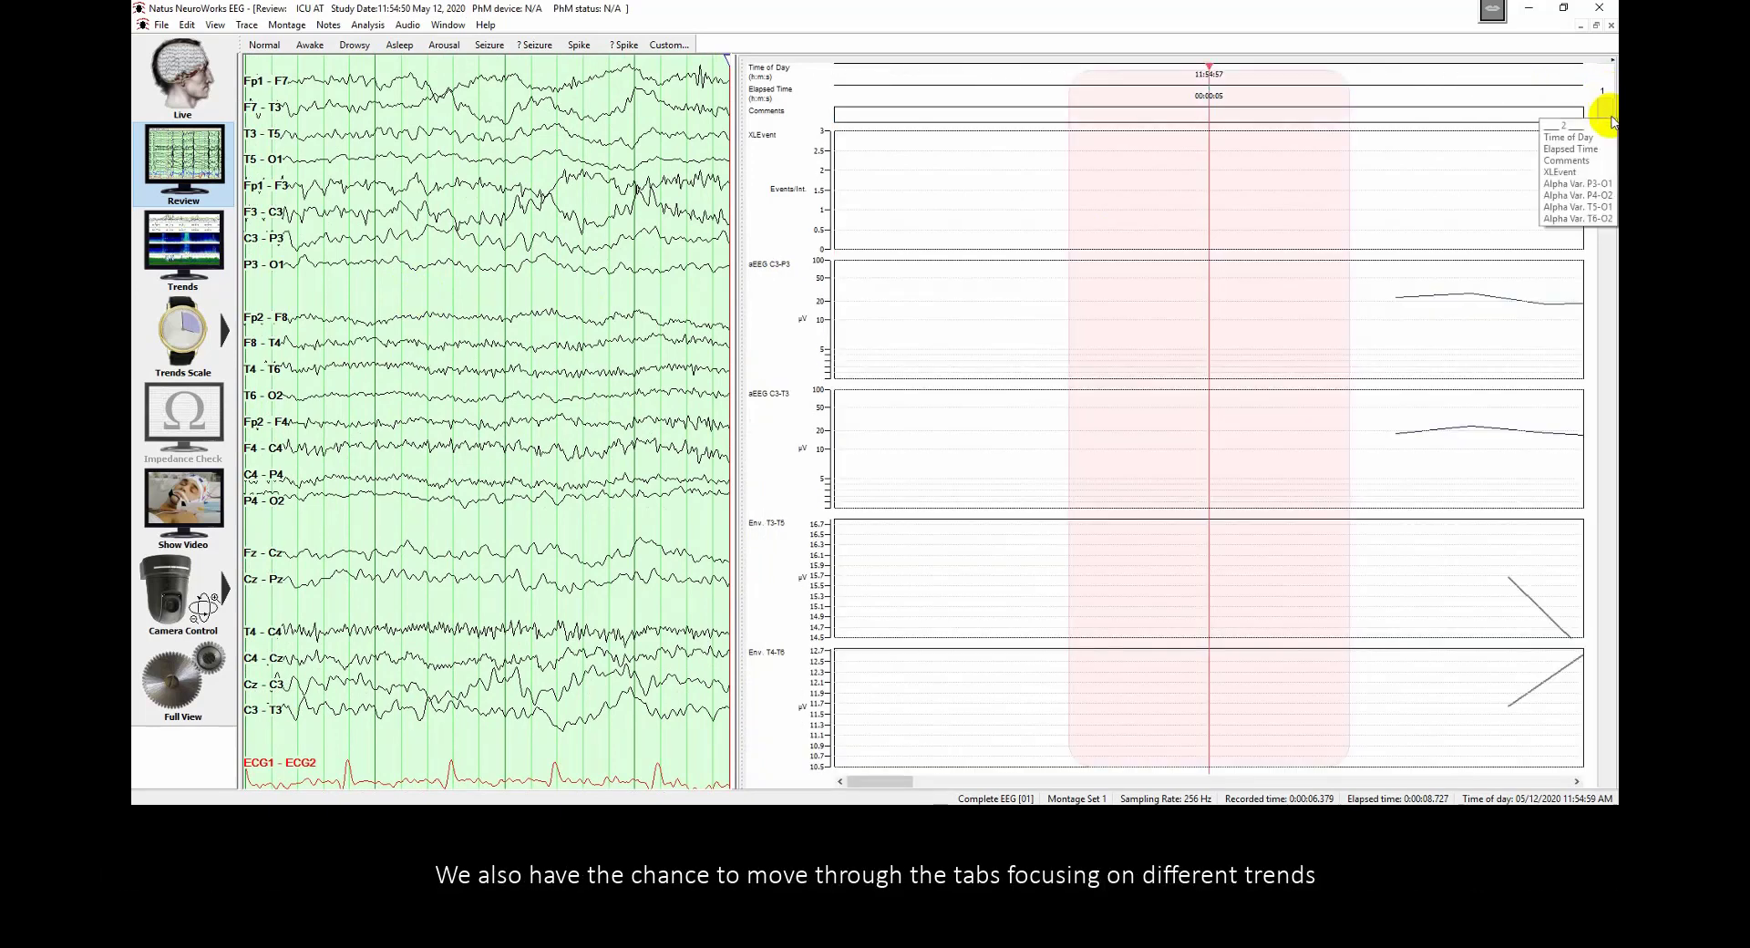
click(1610, 120)
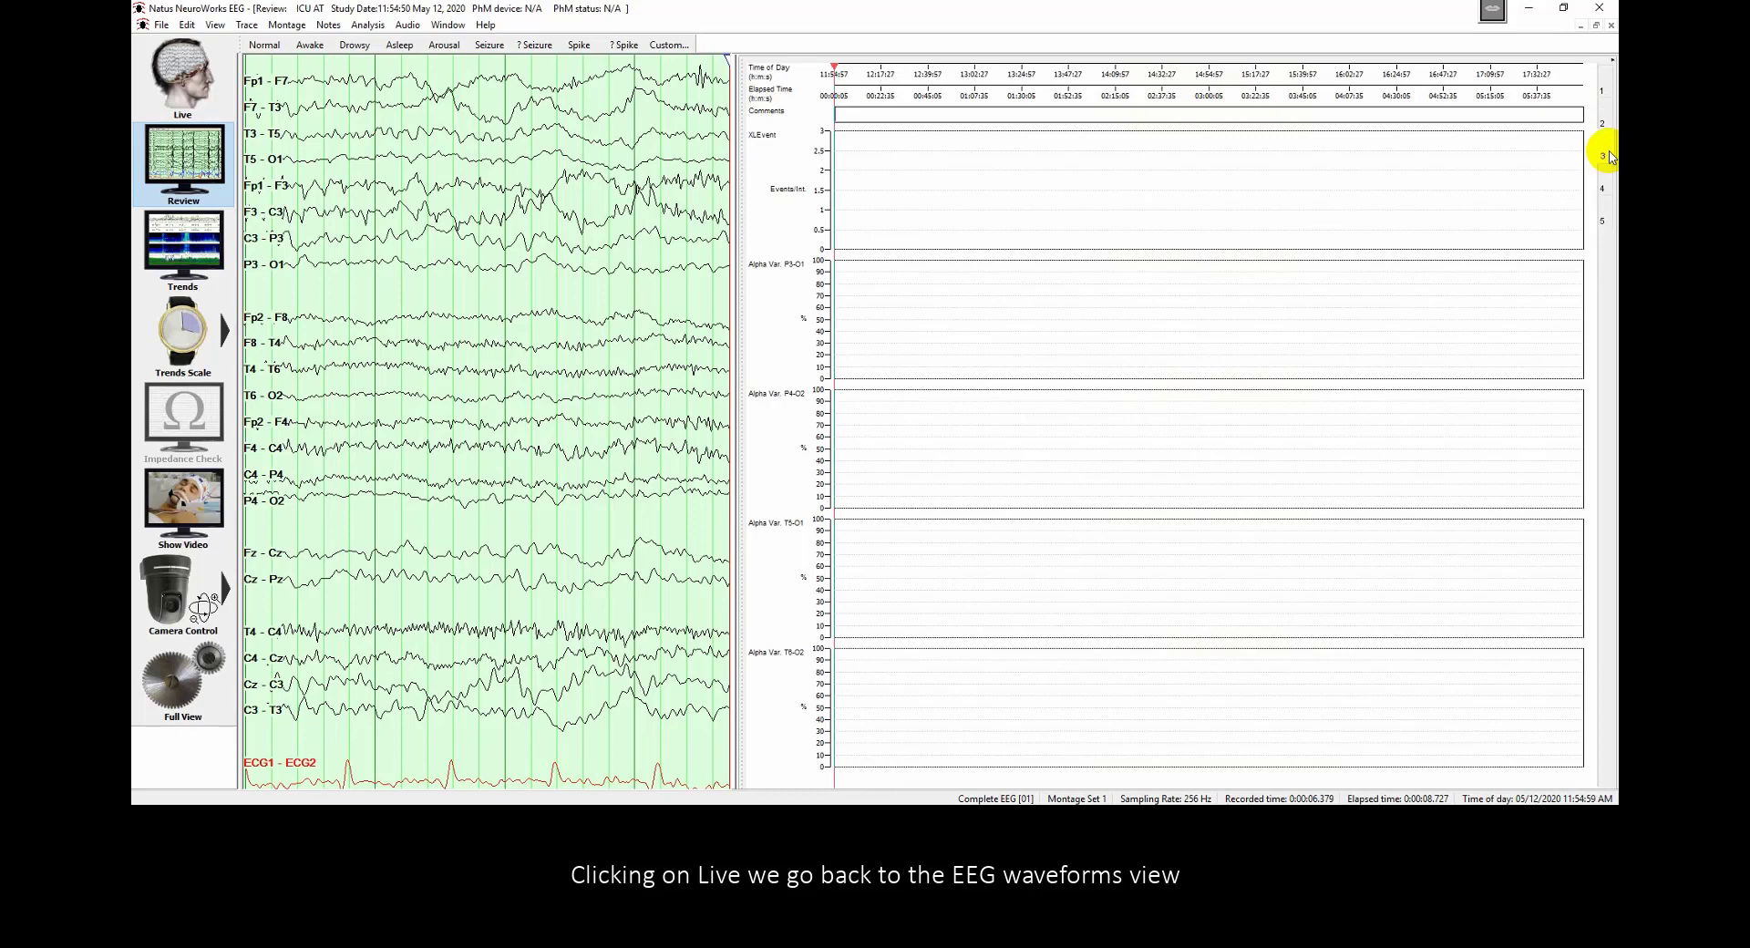
Switch back to the aEEG and envelope trends, then return to the full live EEG display.
click(1609, 157)
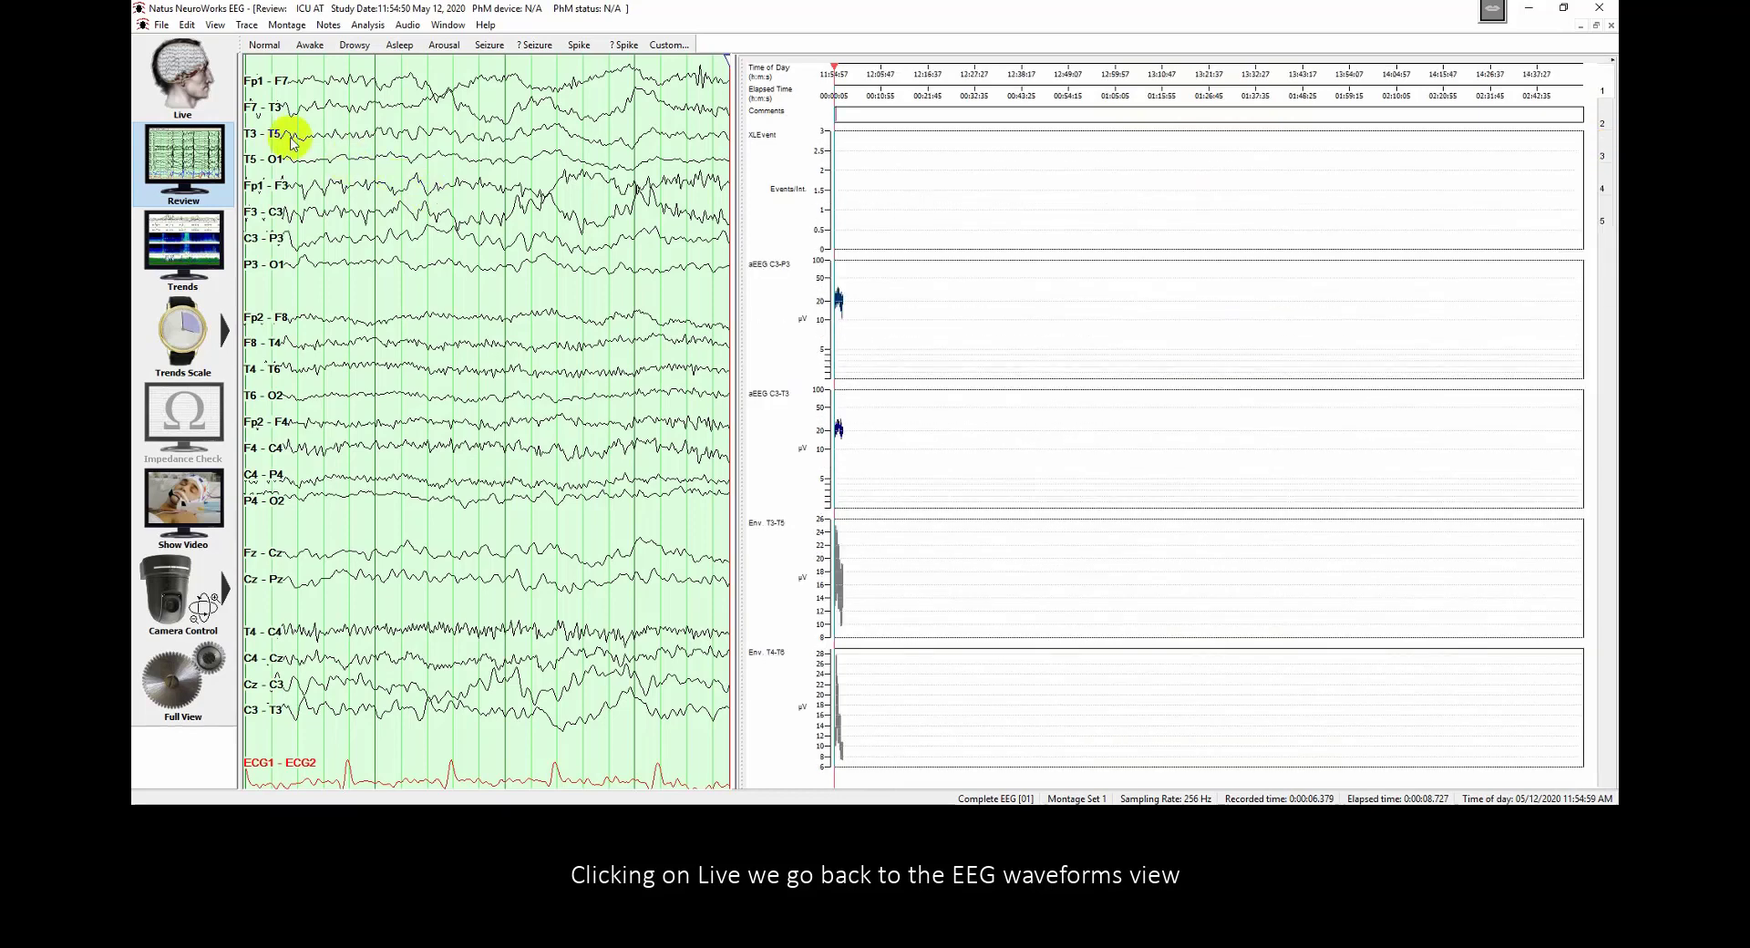
click(199, 96)
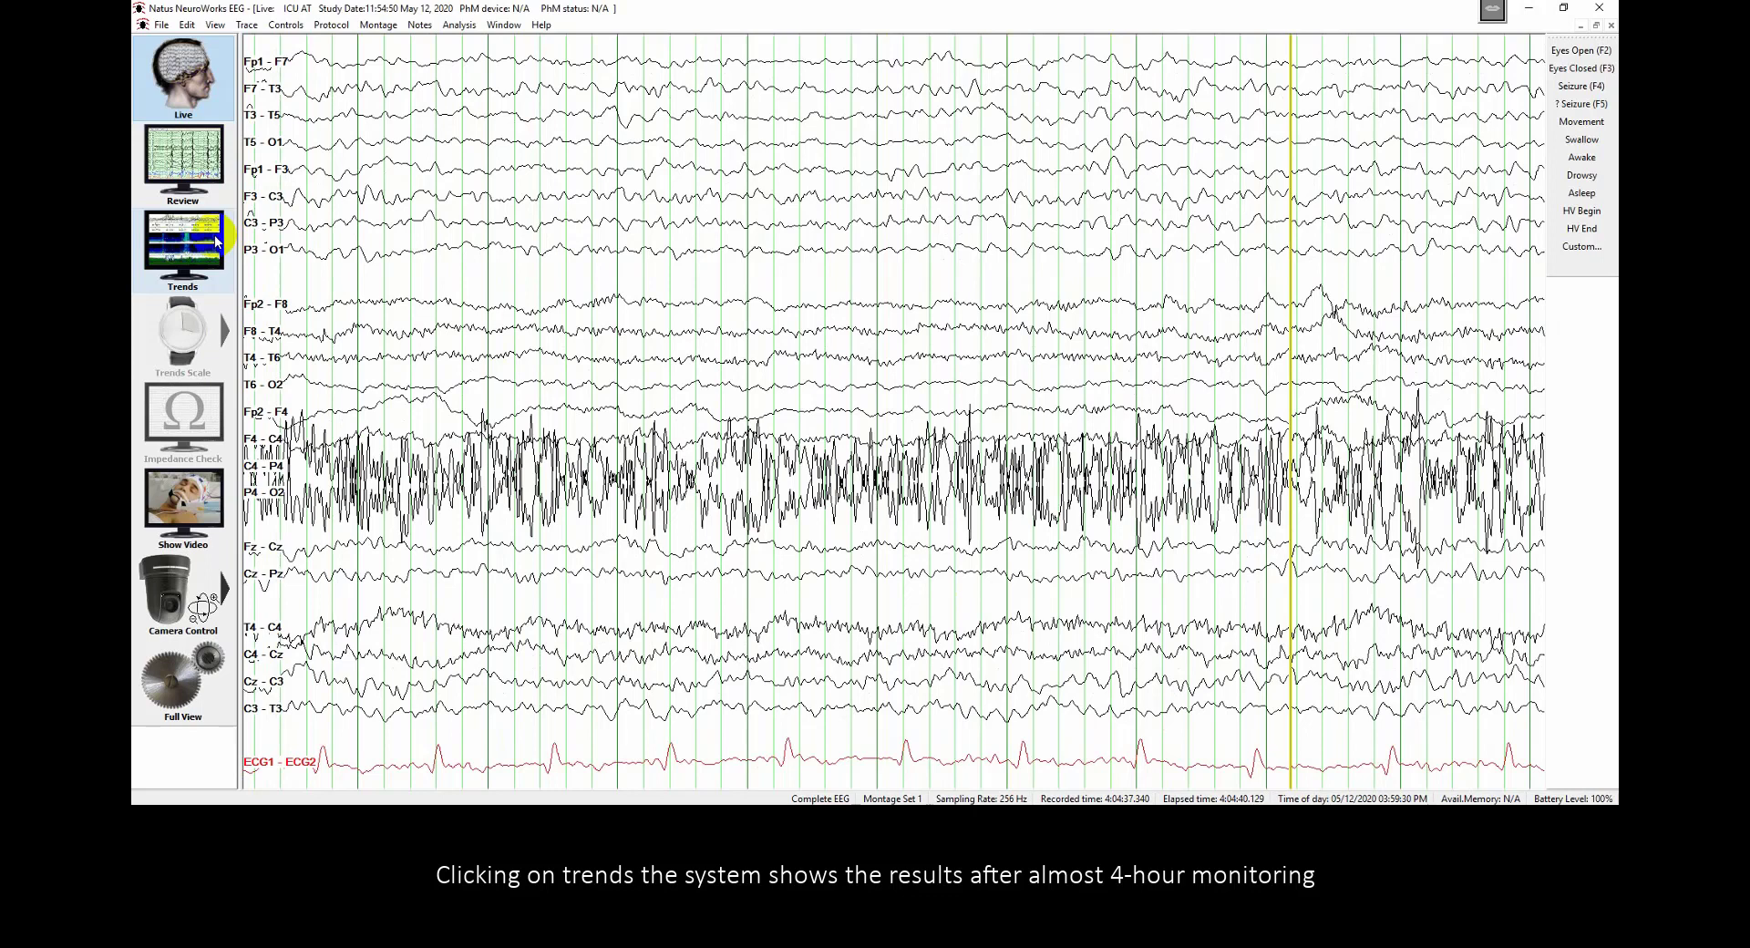
Show nearly four hours of aEEG and envelope trends with about a dozen XLEvent seizure markers.
click(217, 242)
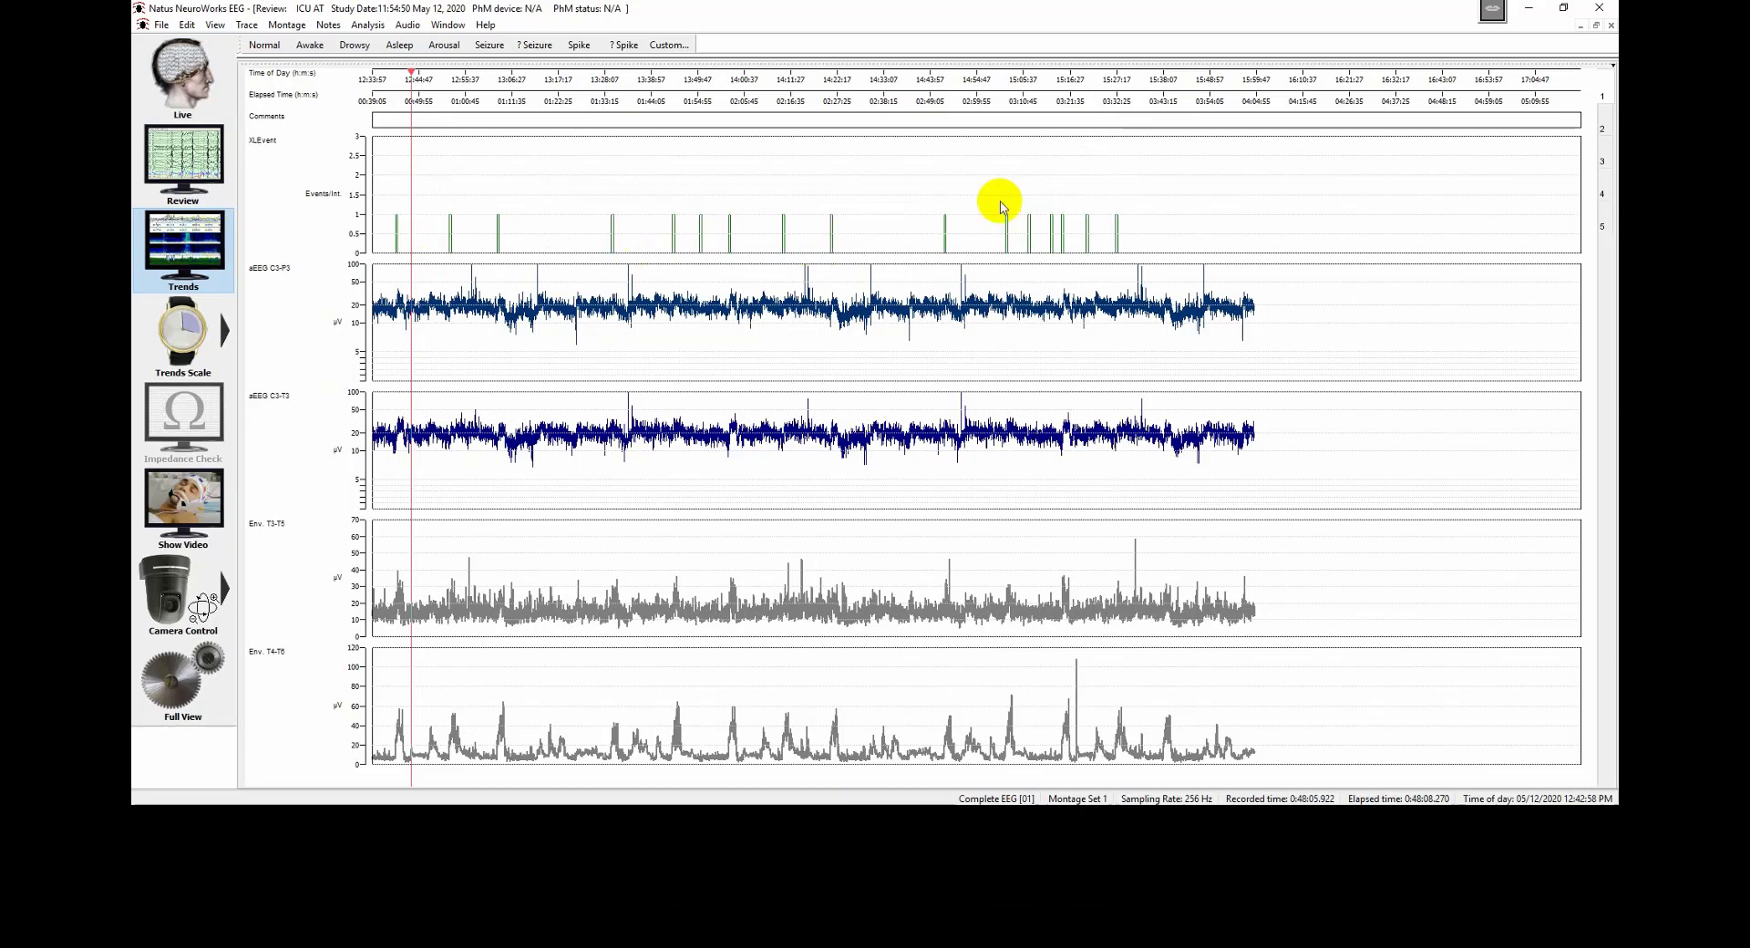
Step through trend sets 2 and 3 to show flat Burst, IBI and Suppression trends for C4-Cz and Cz-C3.
click(1606, 128)
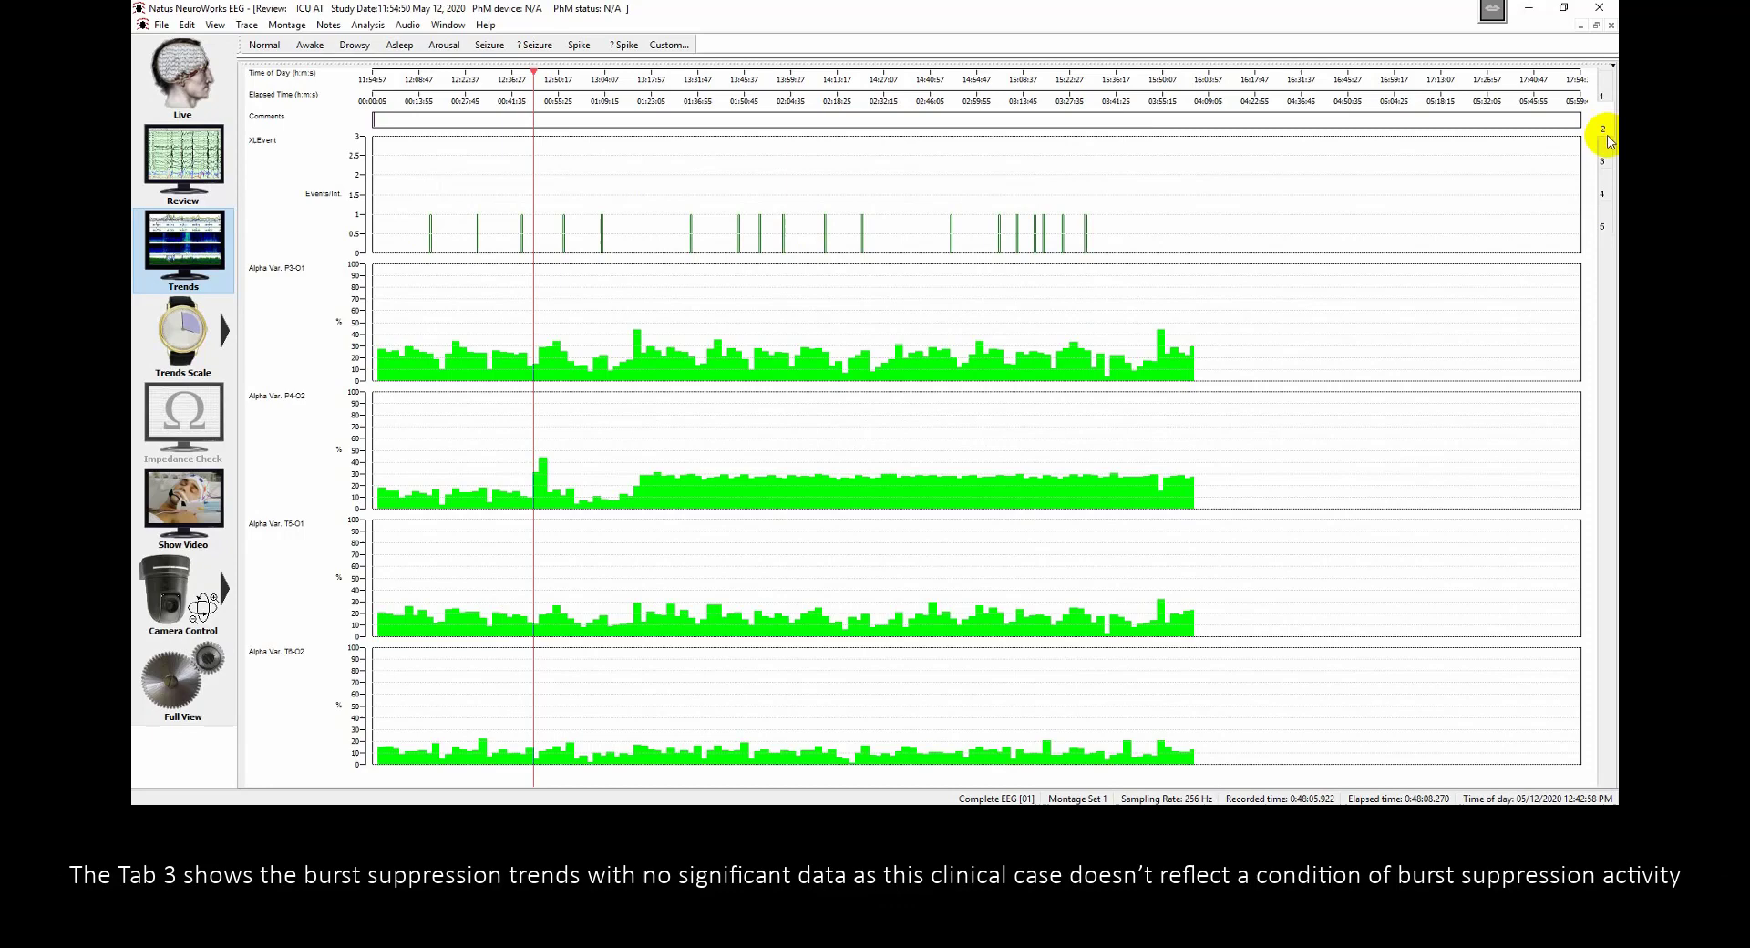
click(1607, 157)
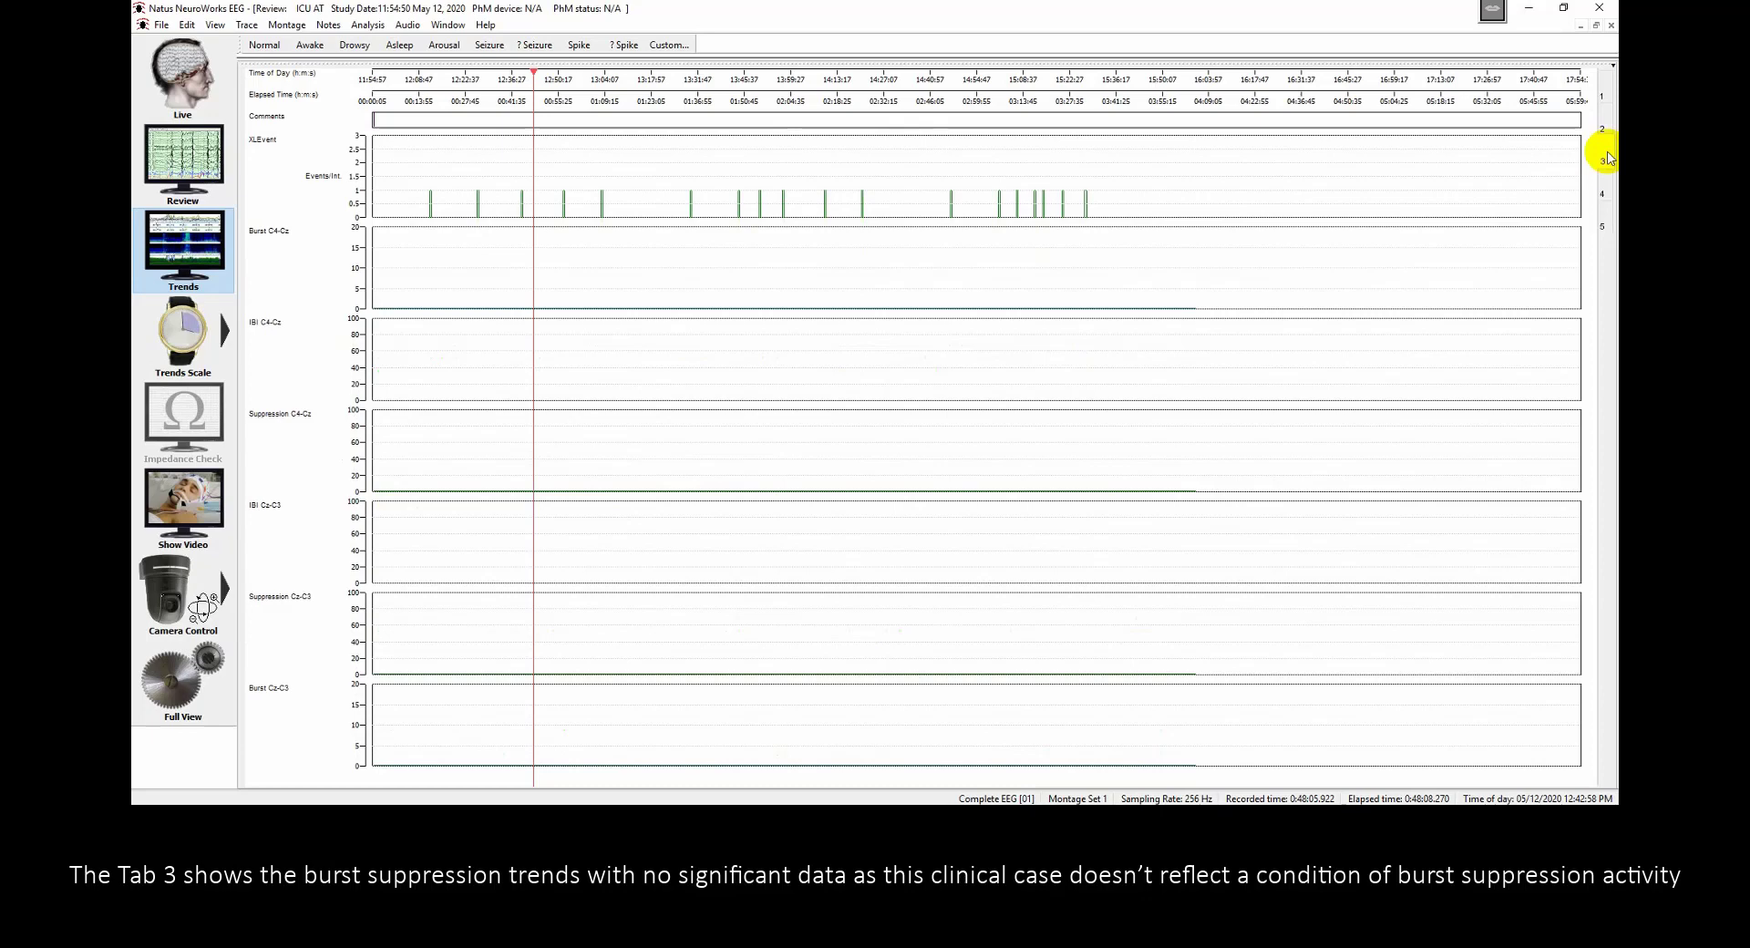
Display trend set 4's DSA spectrograms for C3-P3, C4-P4, T3-T5 and T4-T6.
mouse_move(1606, 182)
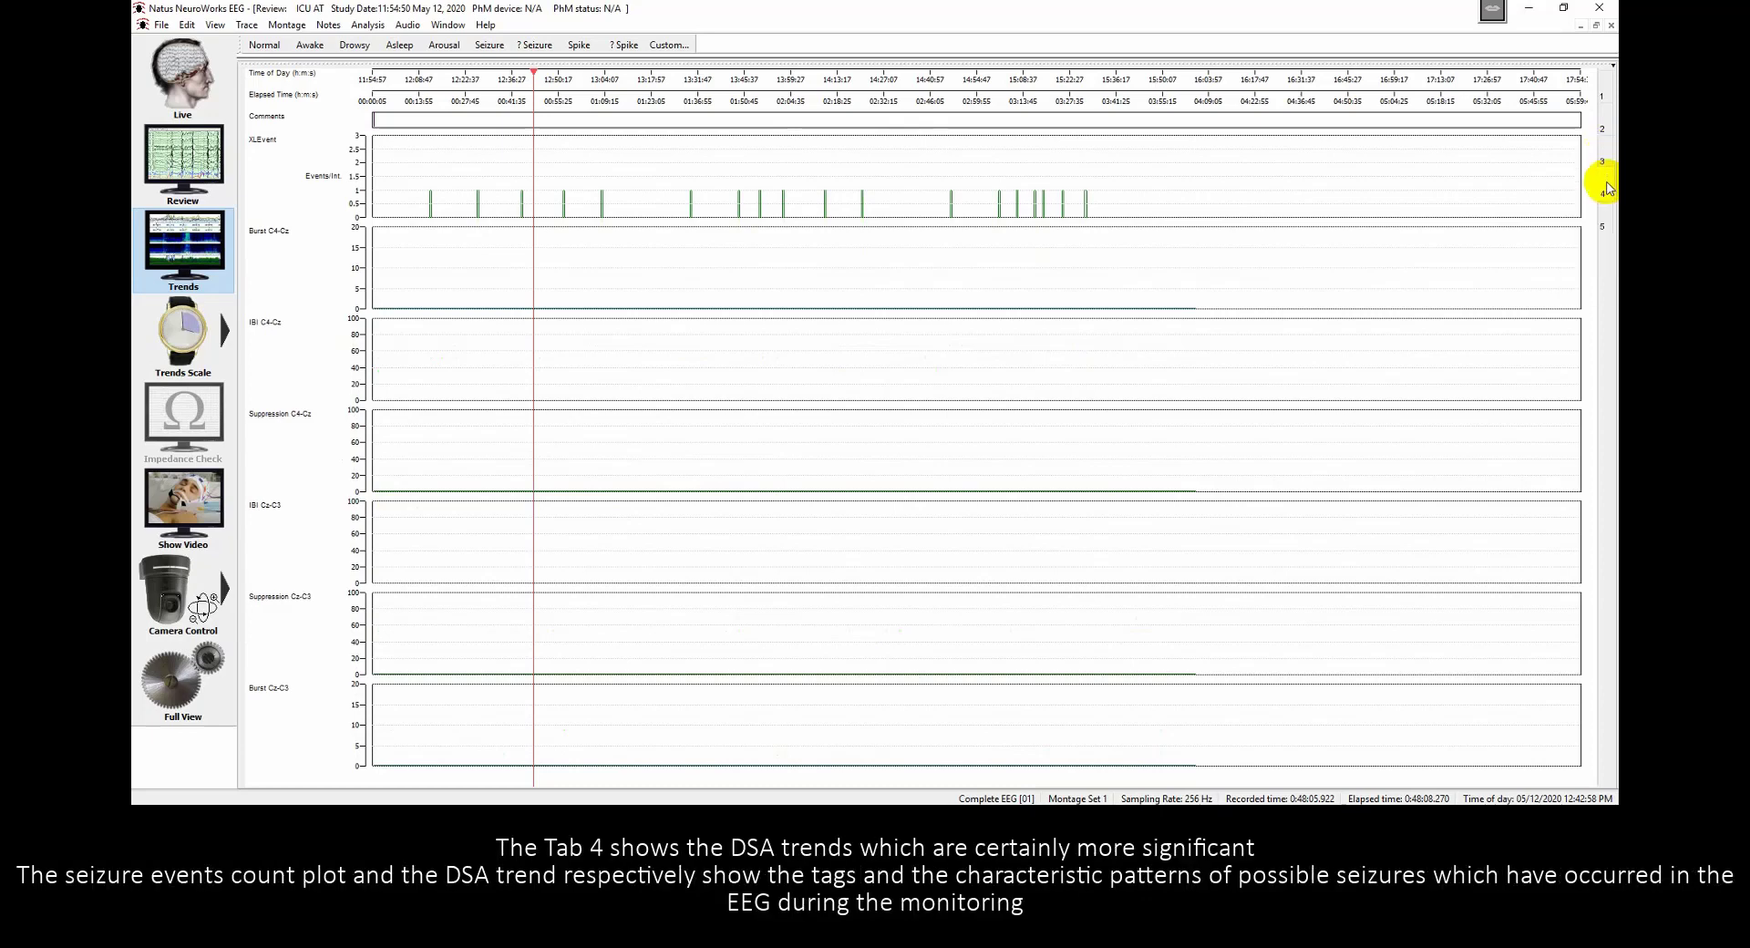
click(1606, 182)
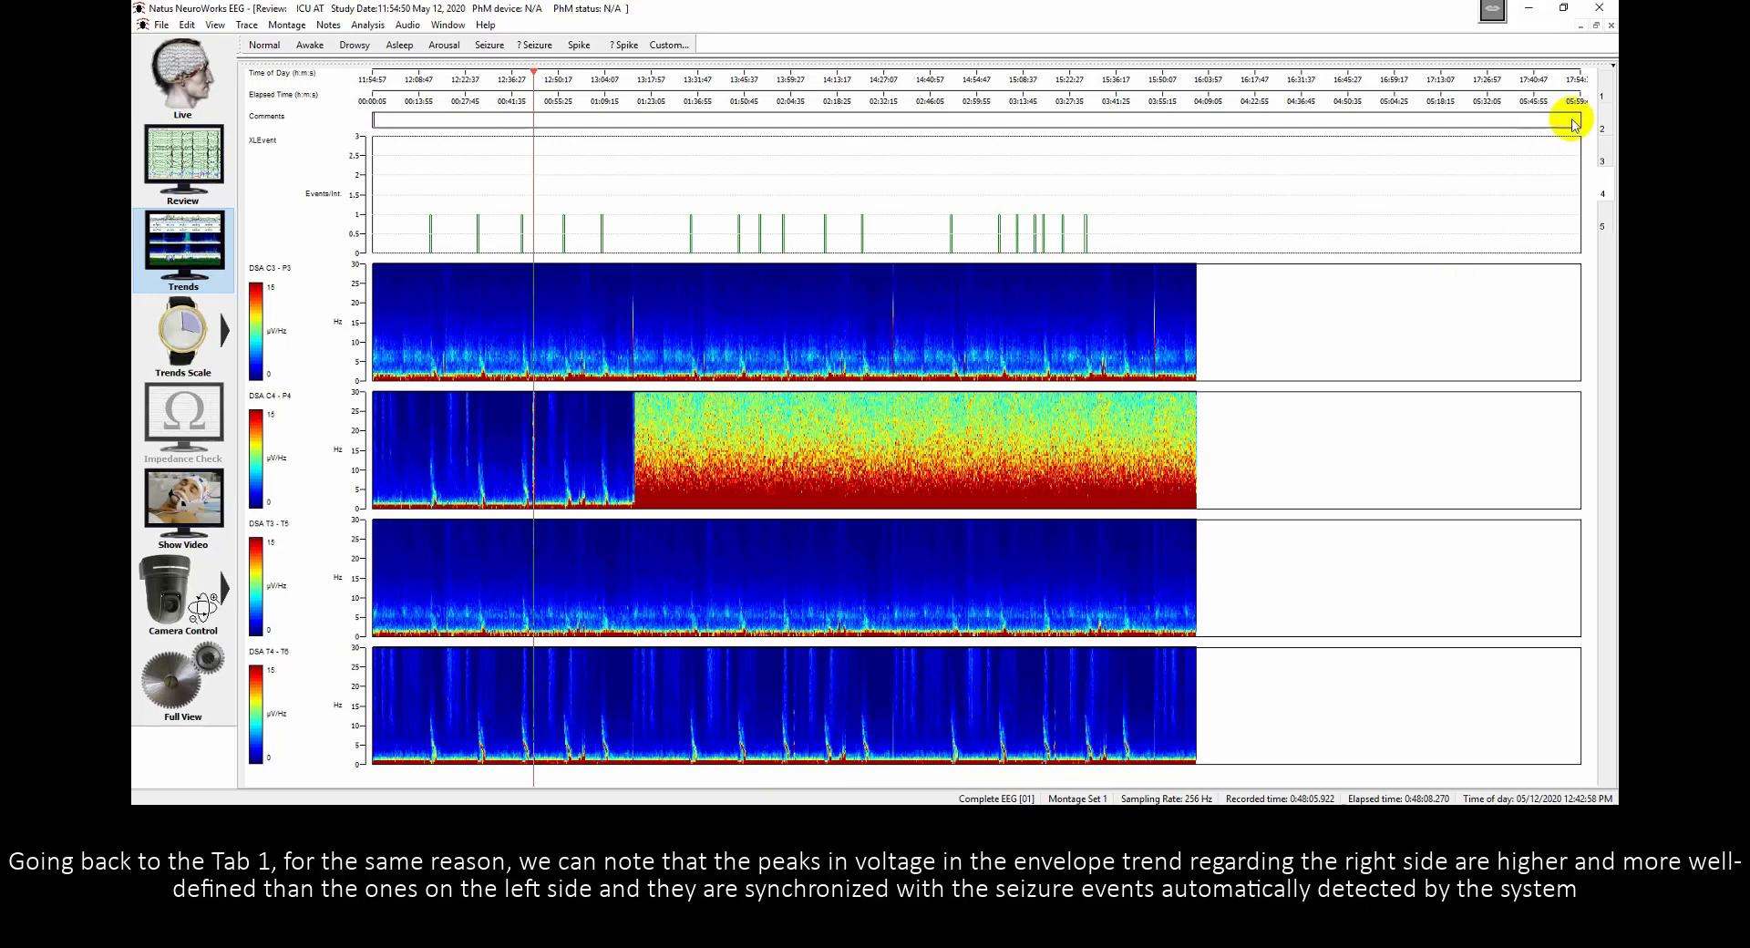
On the aEEG trends, move the time marker through five XLEvent markers, then return to the DSA set.
click(1606, 96)
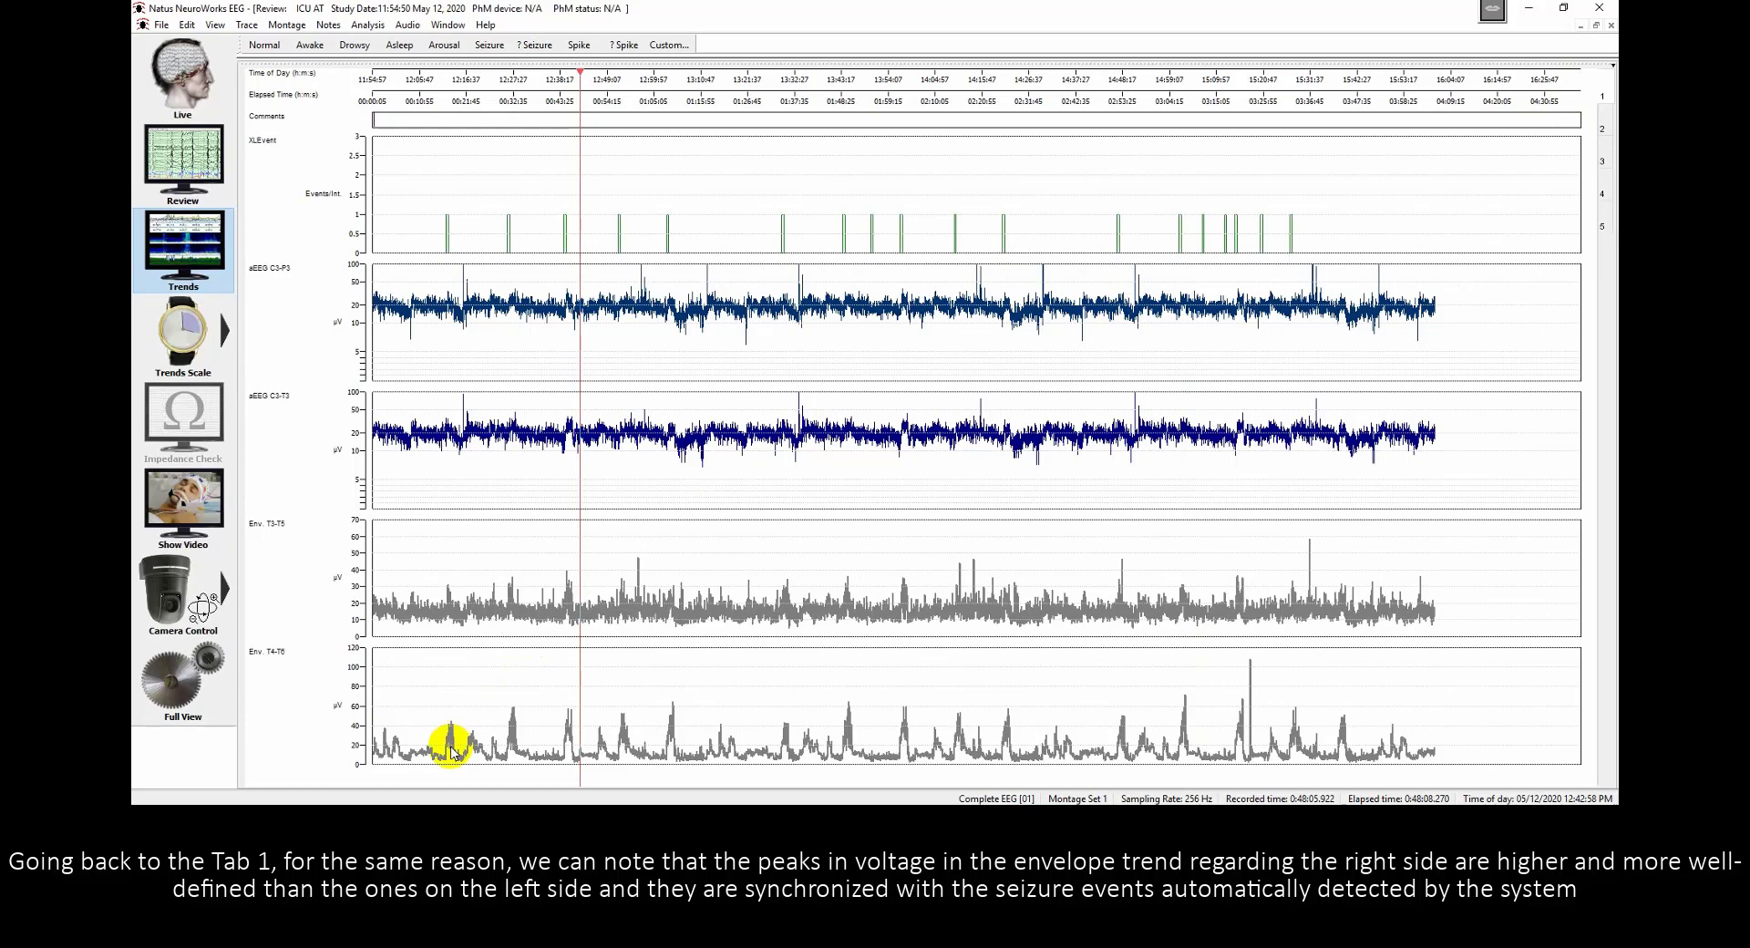
click(448, 226)
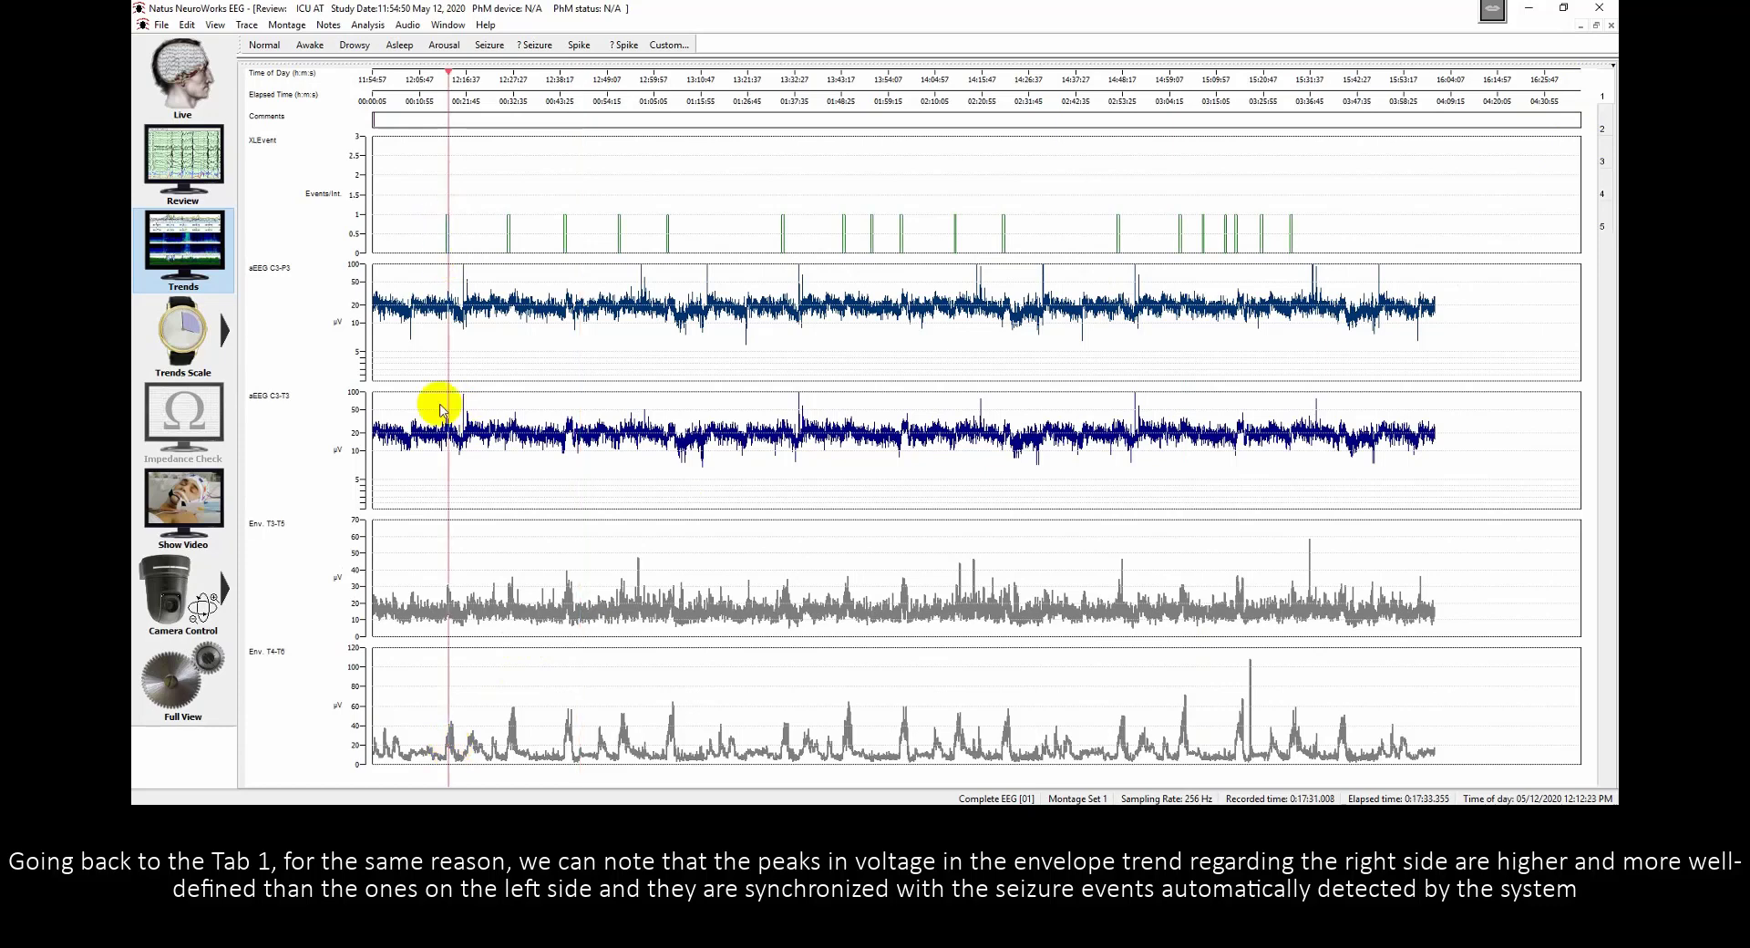
click(508, 250)
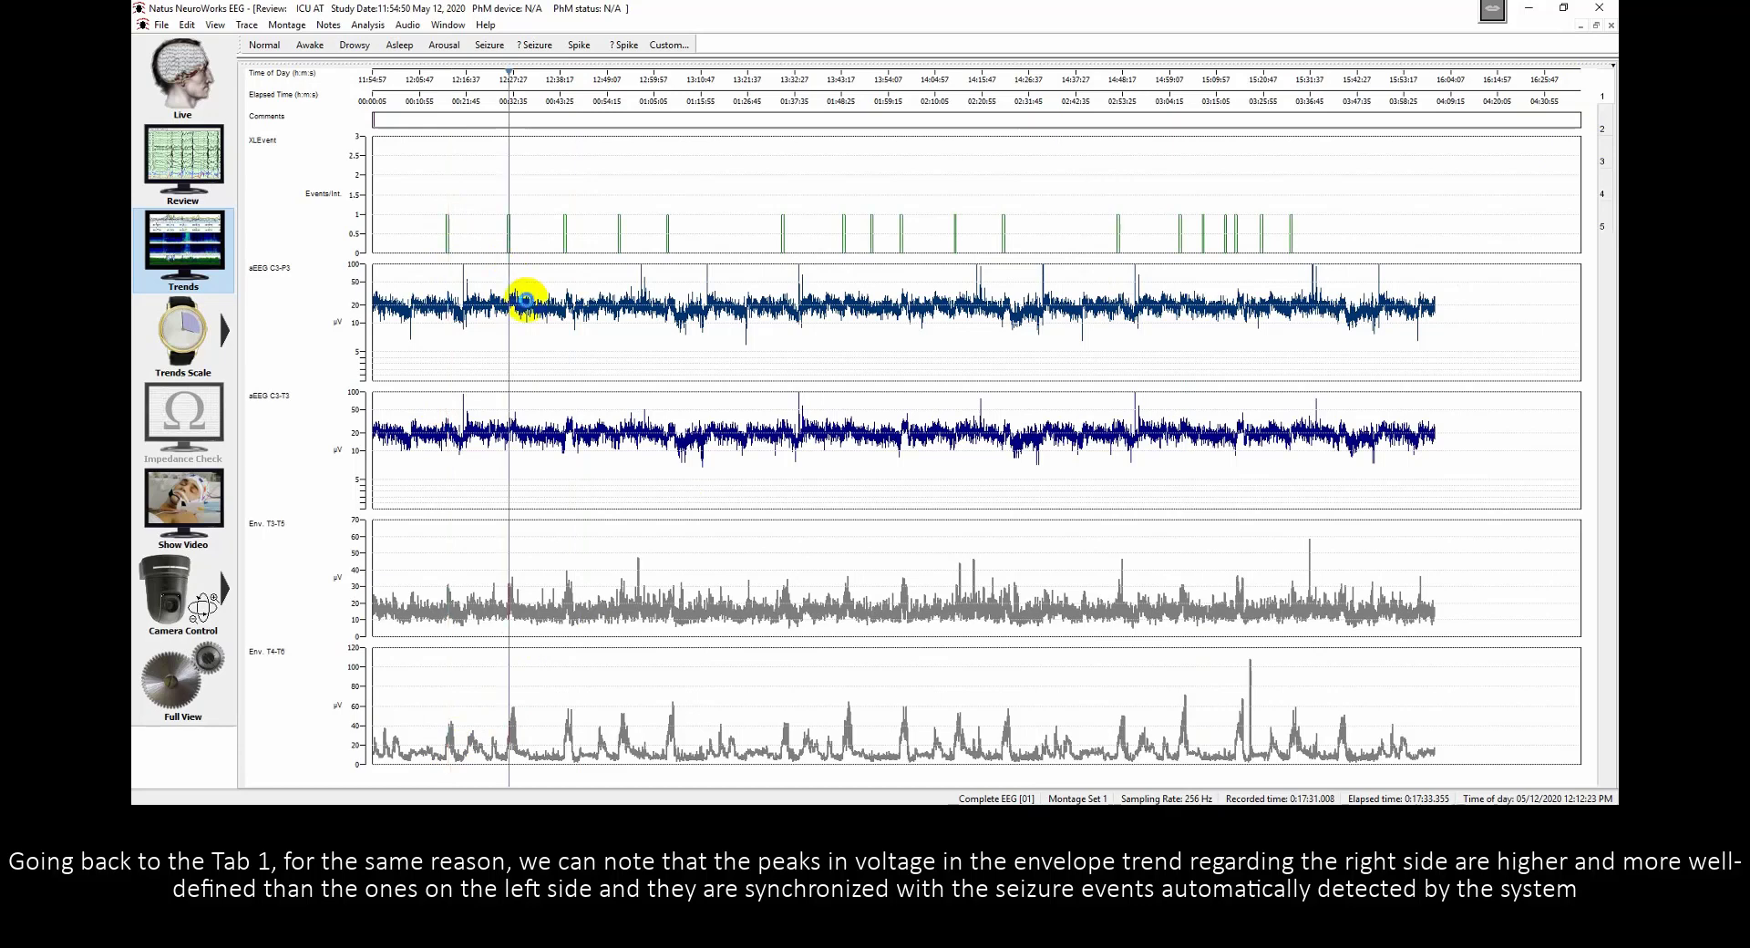
click(566, 239)
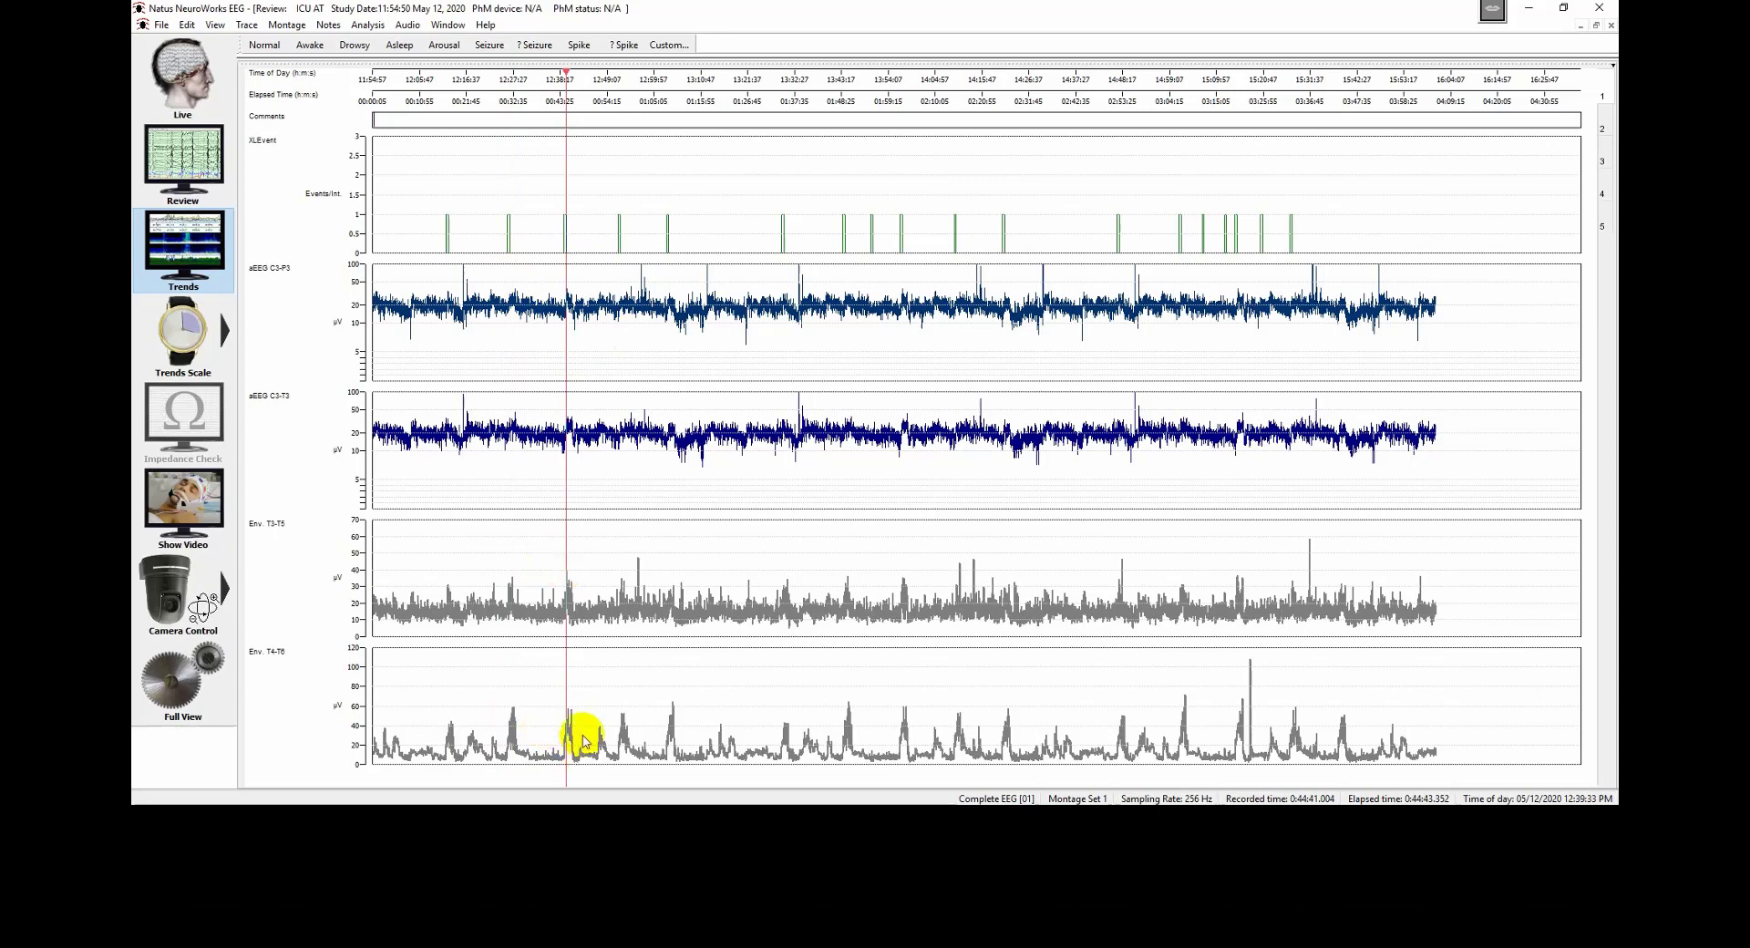
click(619, 241)
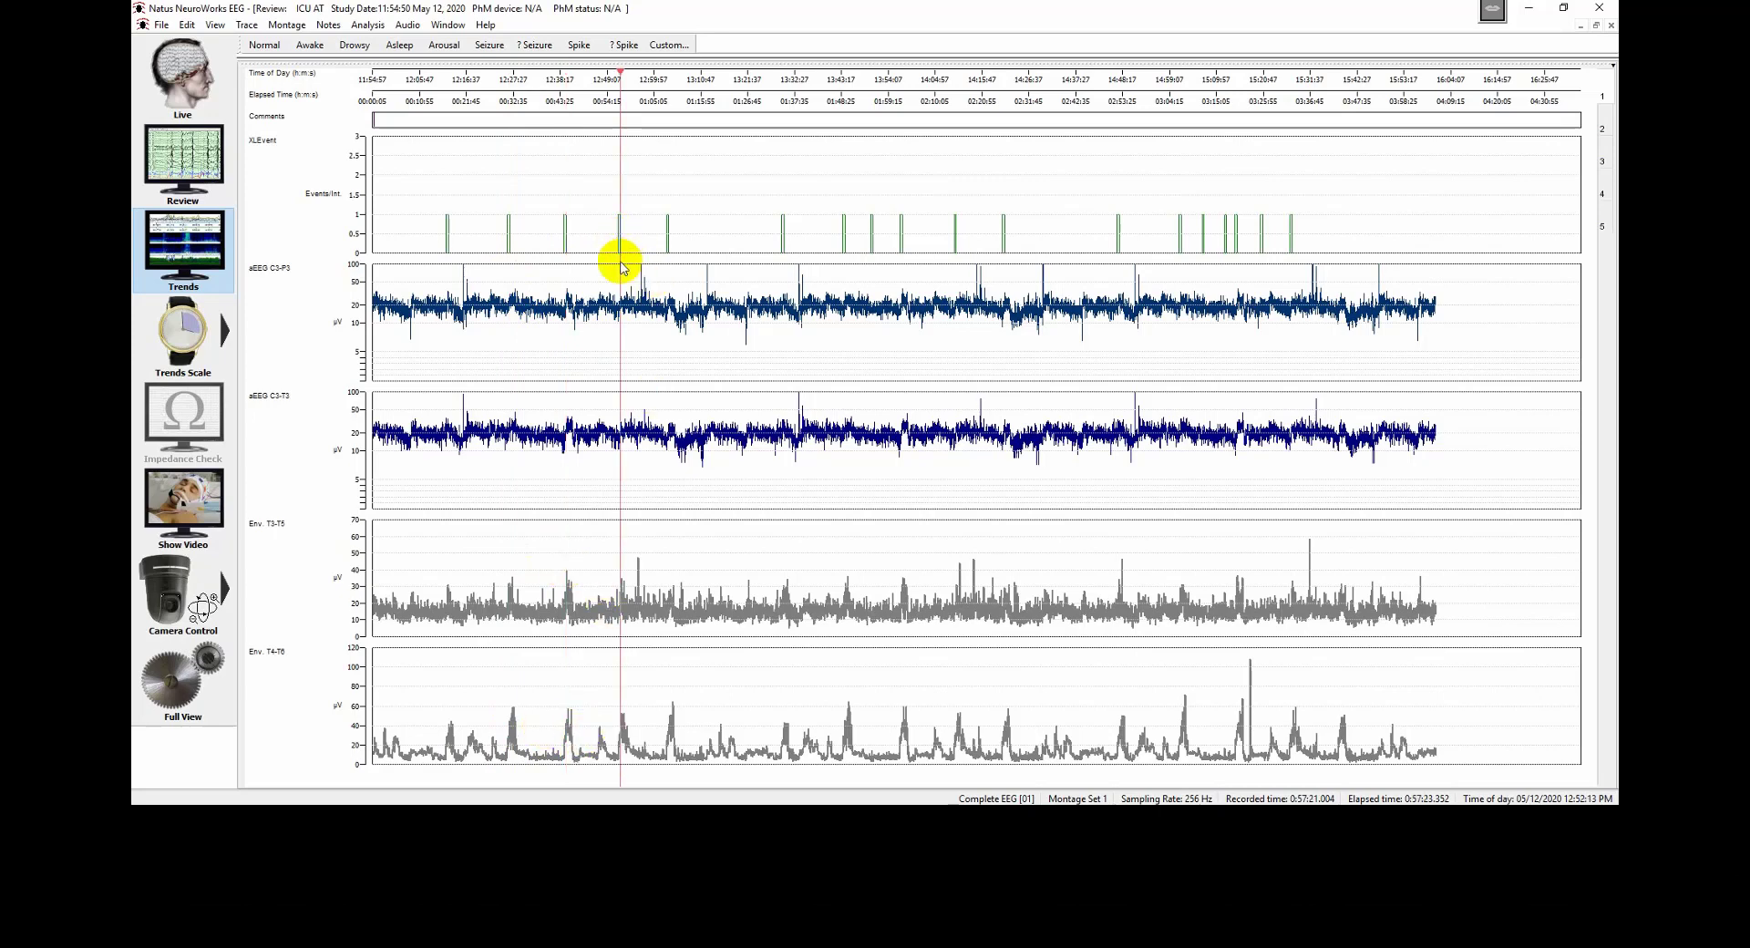
click(667, 244)
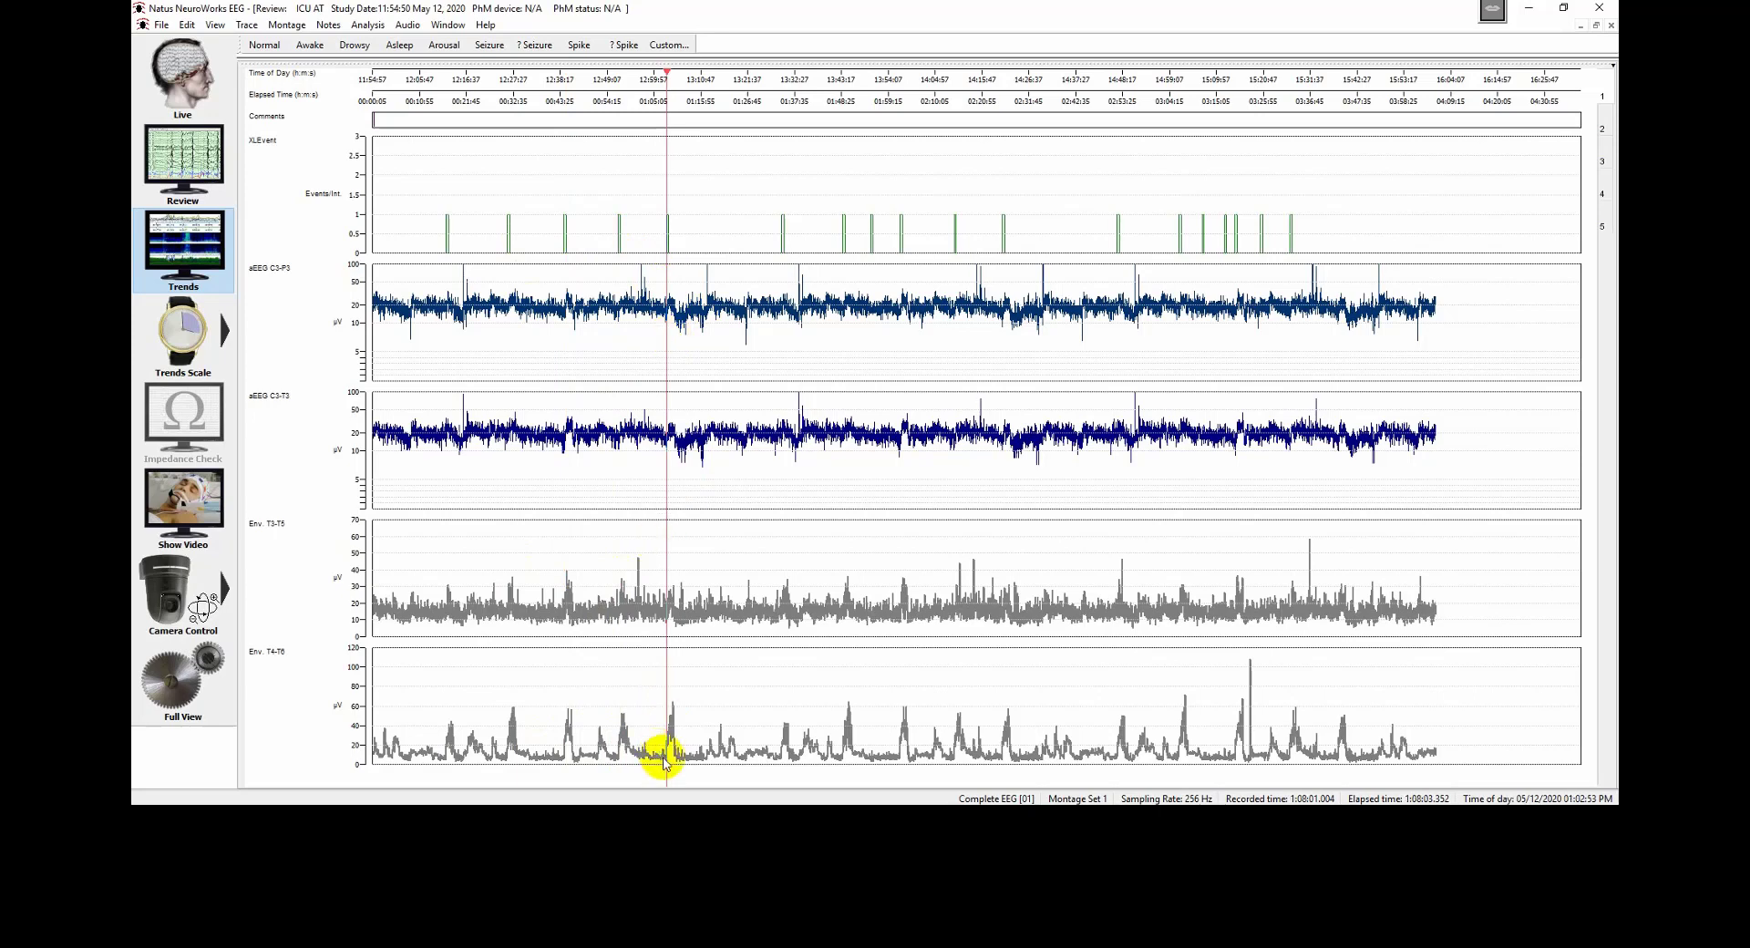
click(1604, 190)
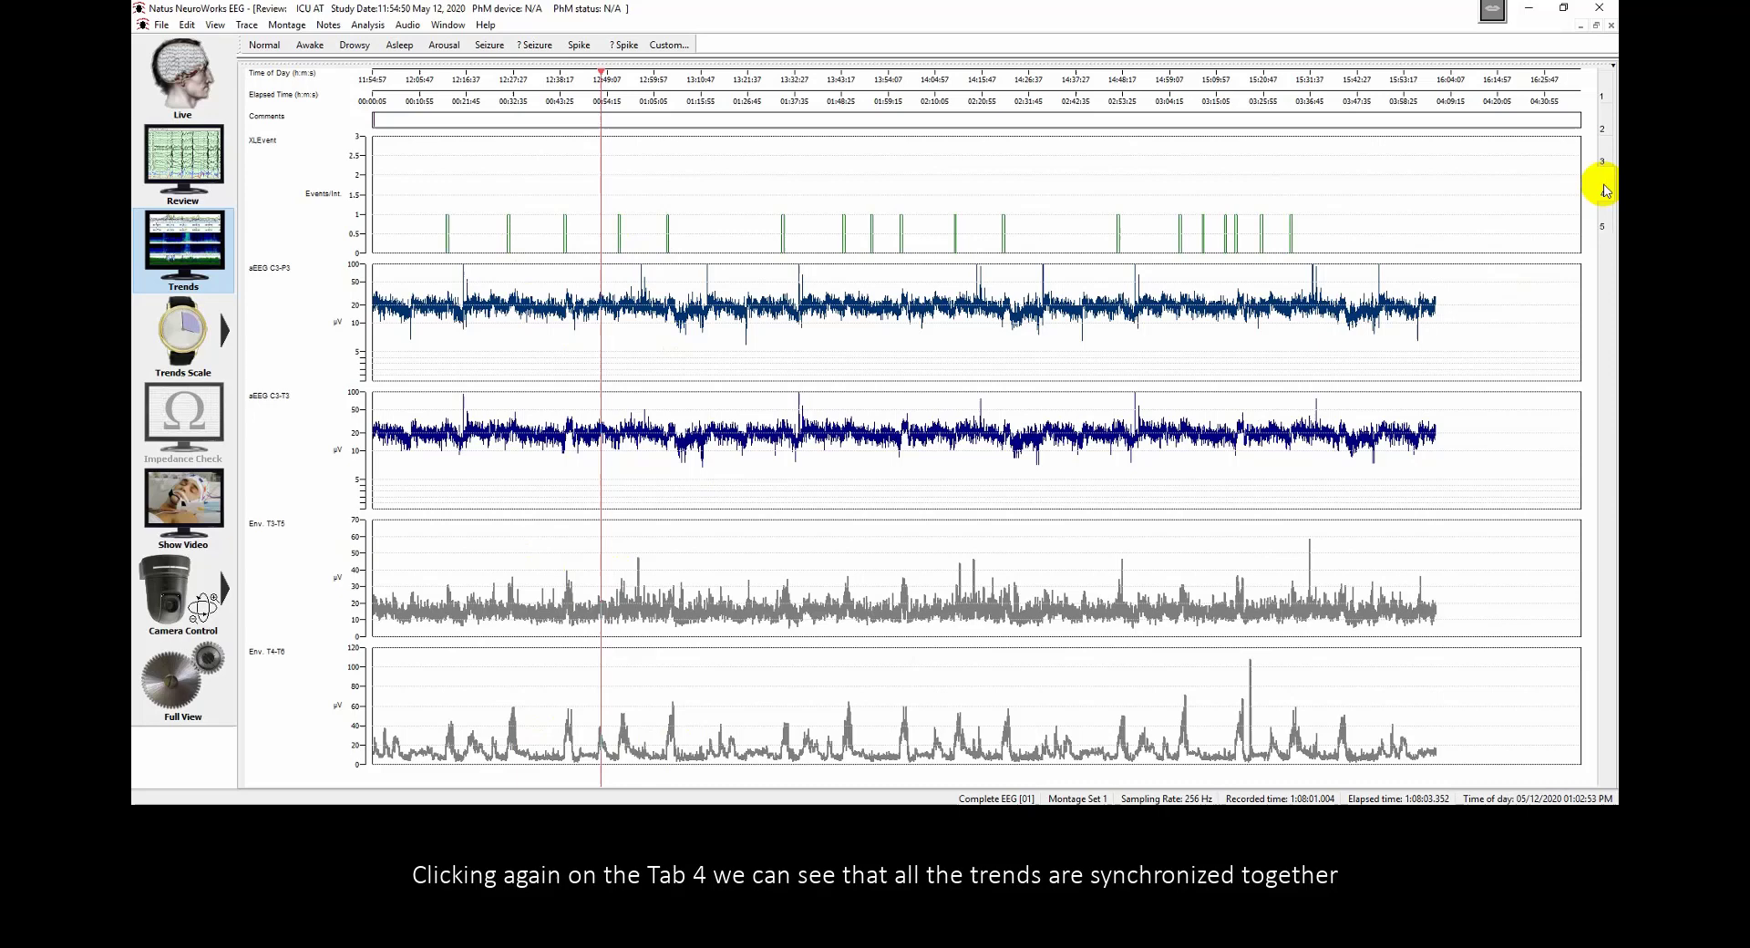
click(1602, 188)
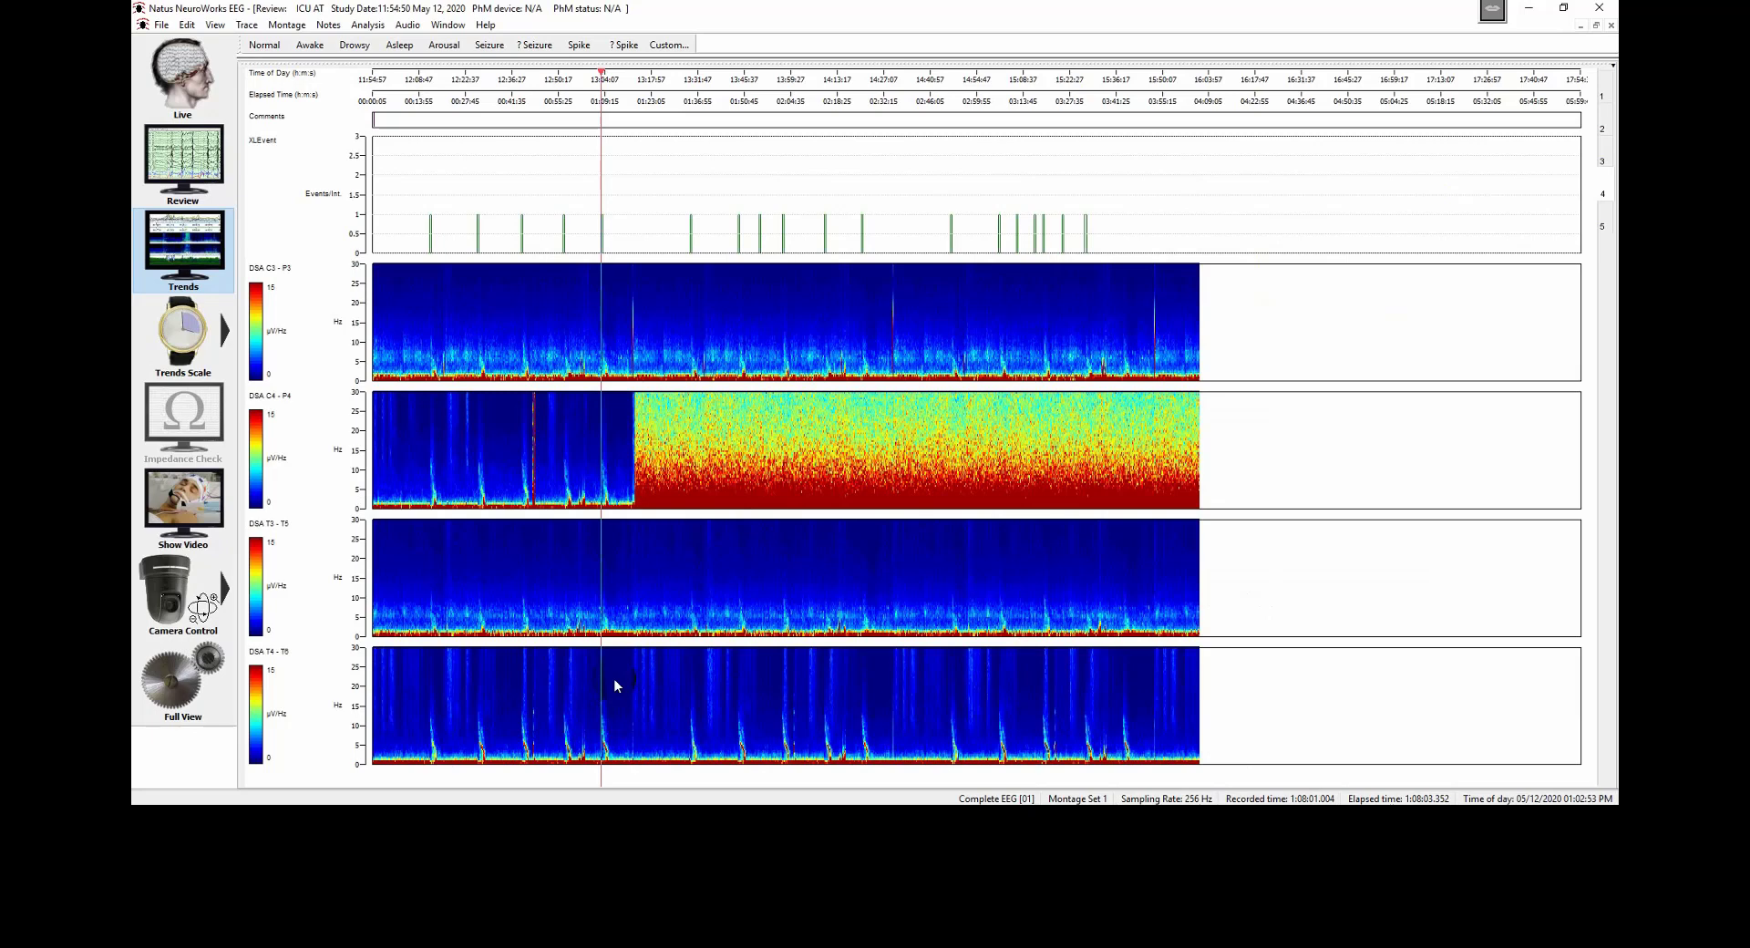
click(226, 346)
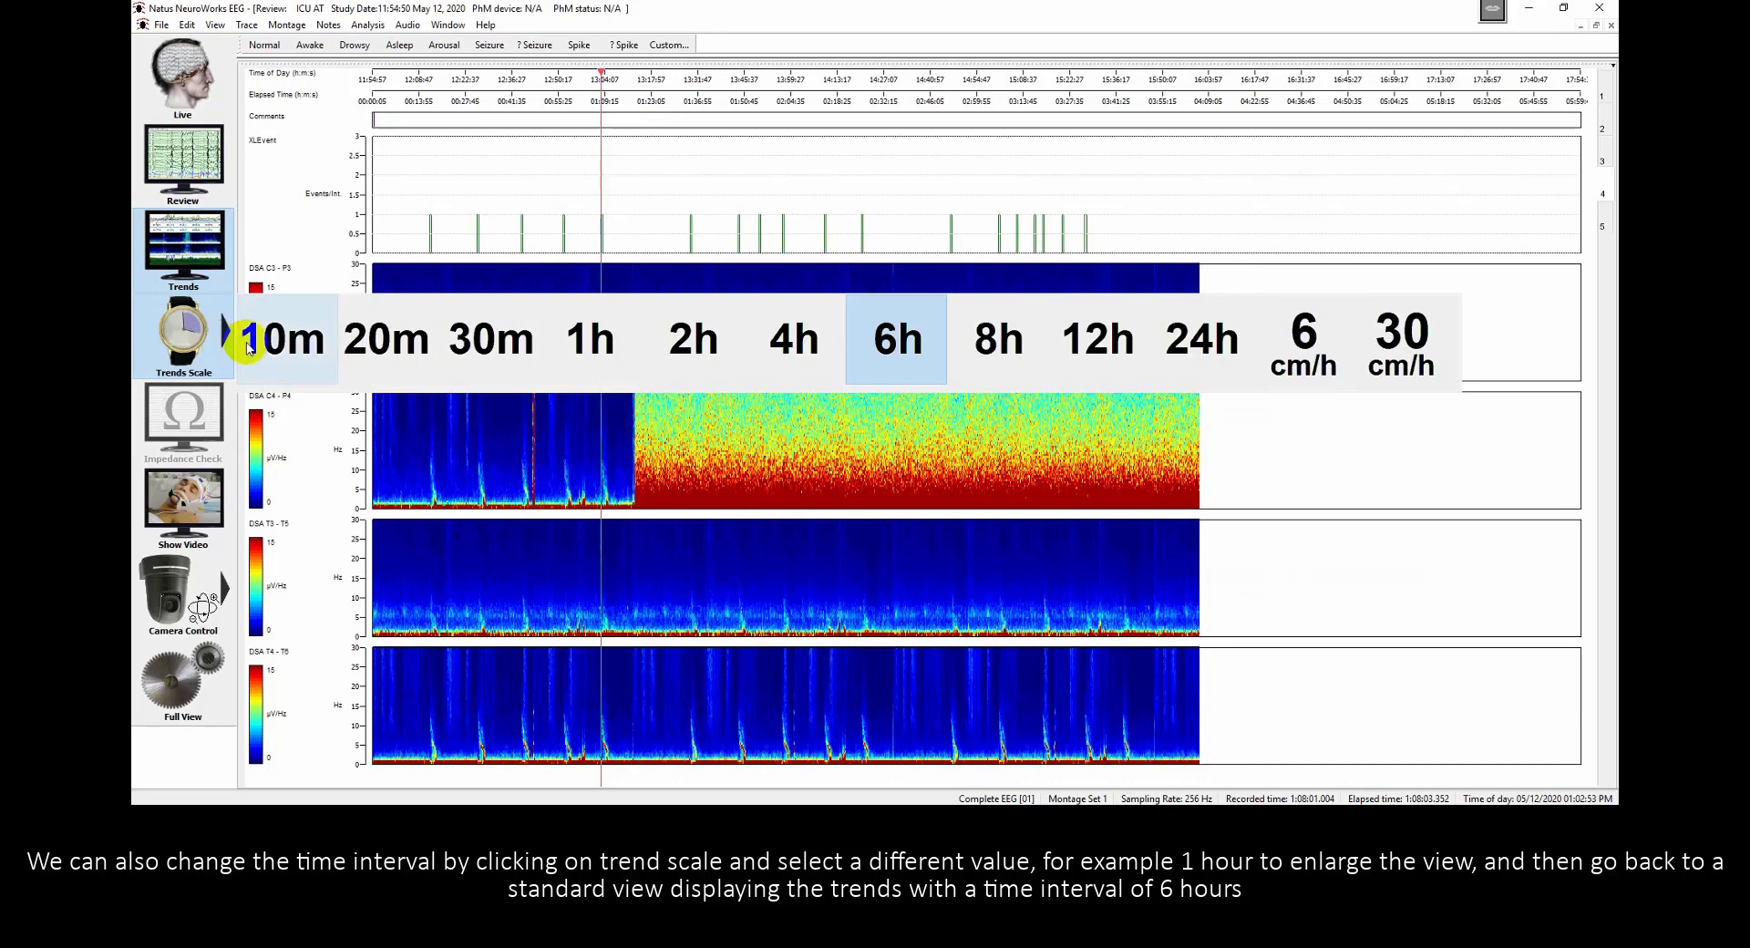
click(605, 359)
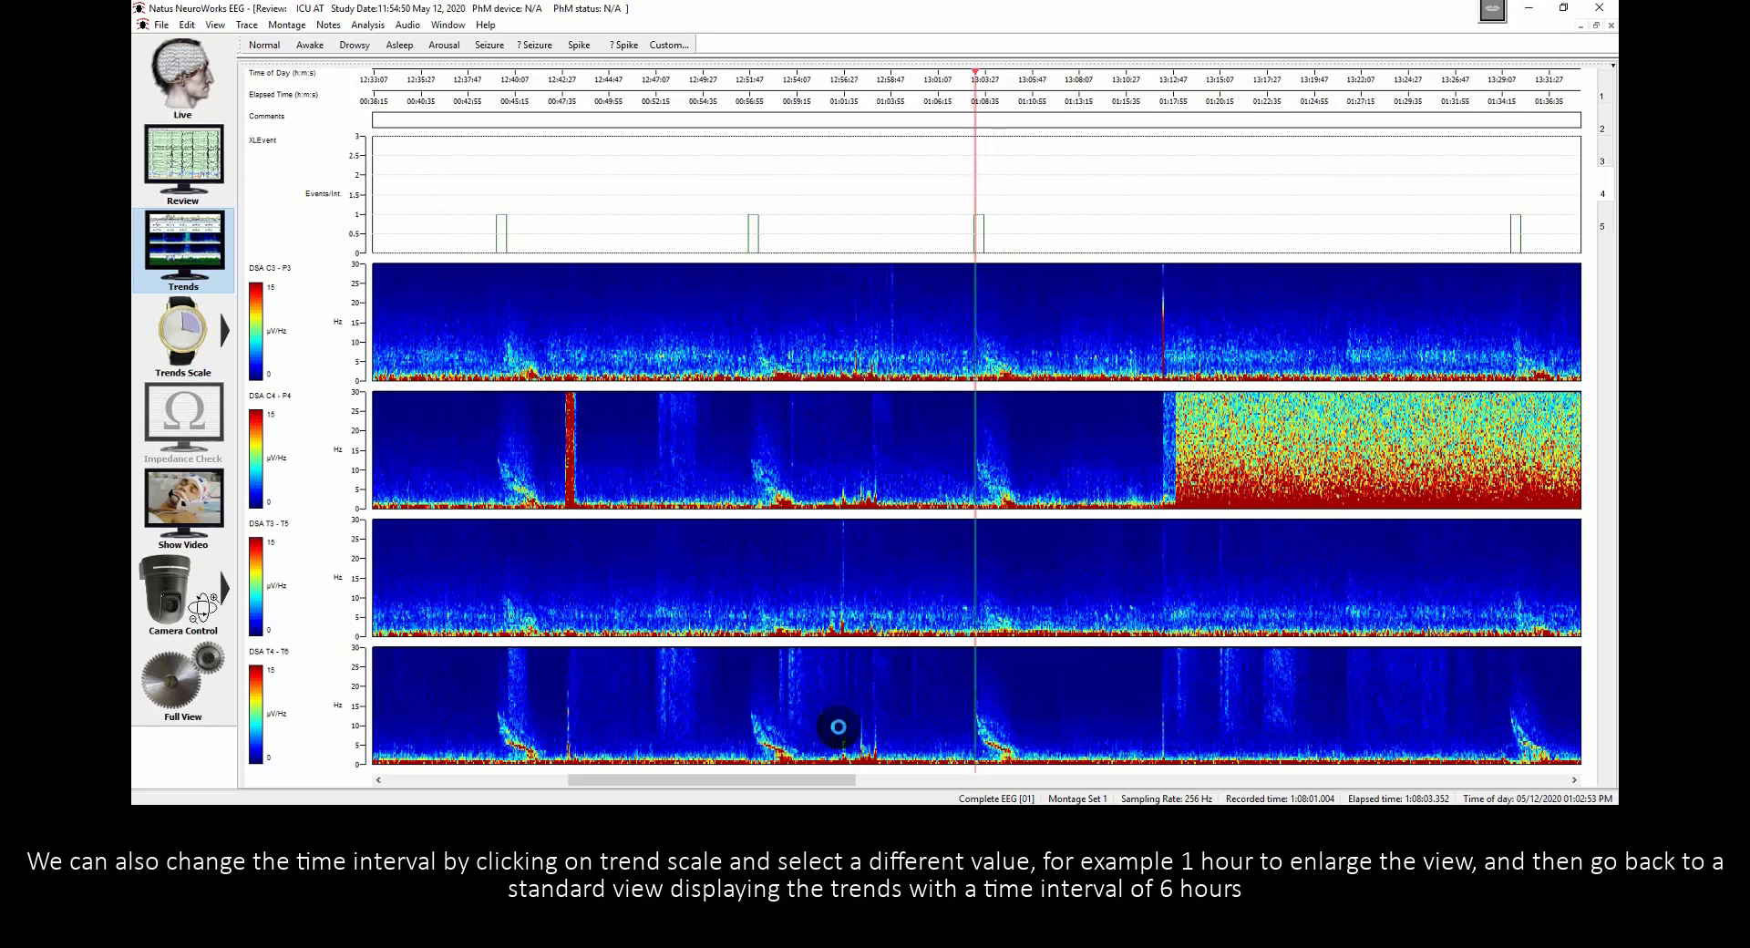
click(903, 634)
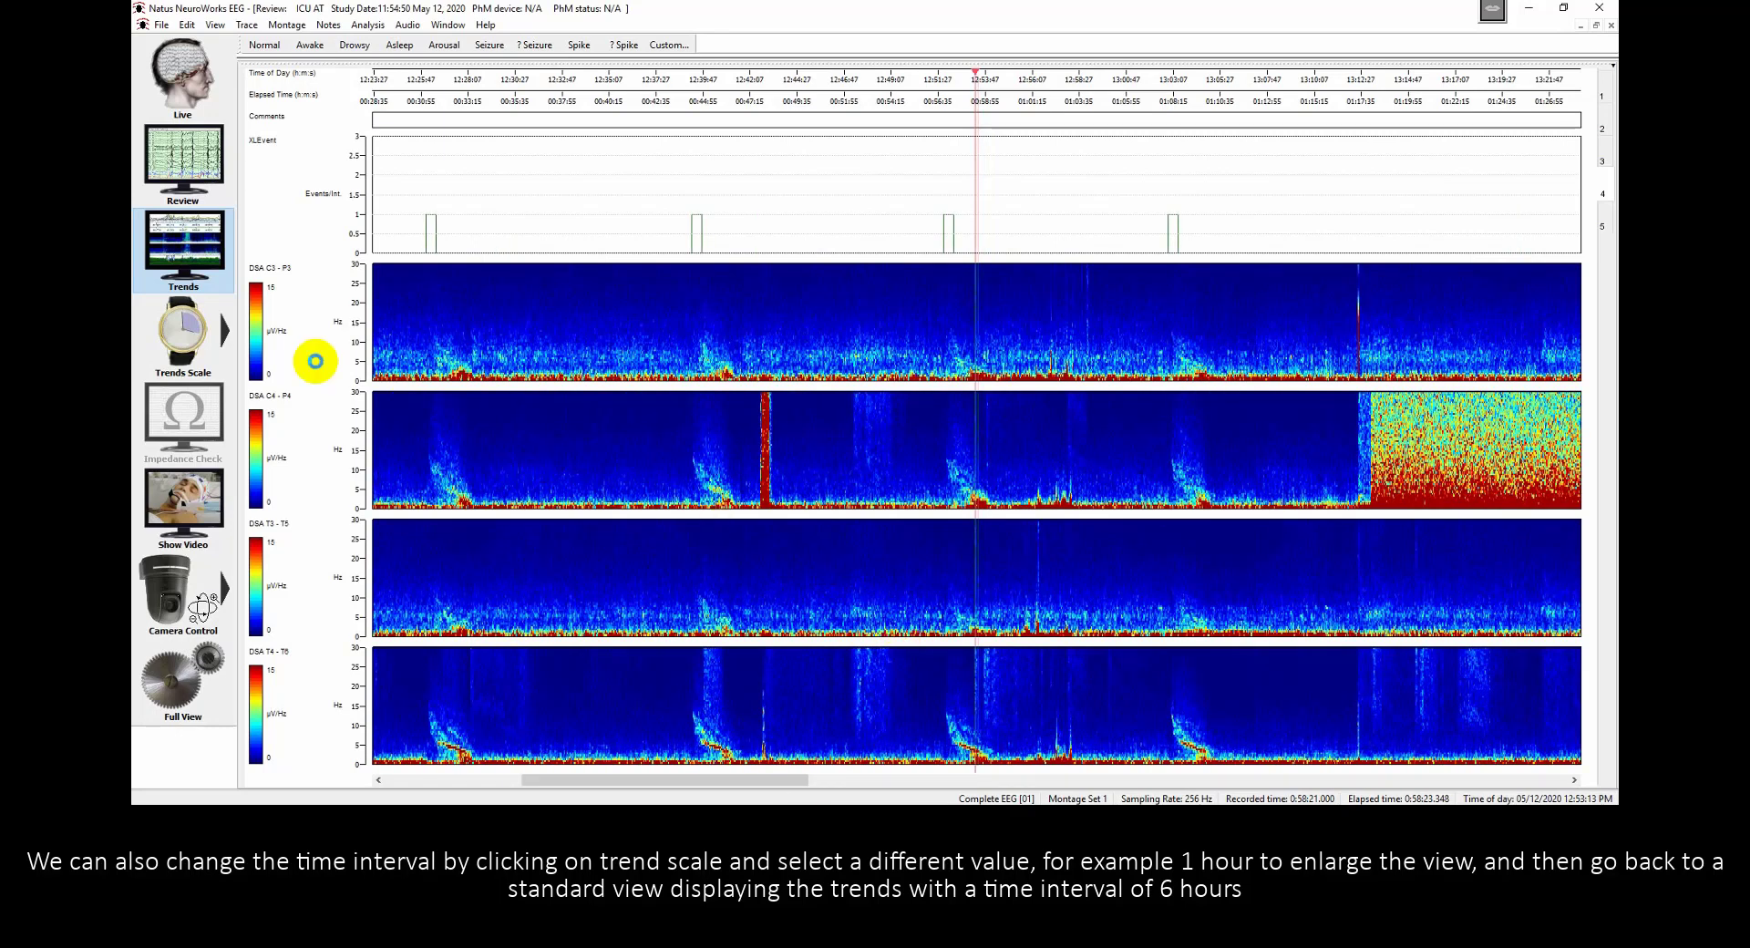
click(216, 337)
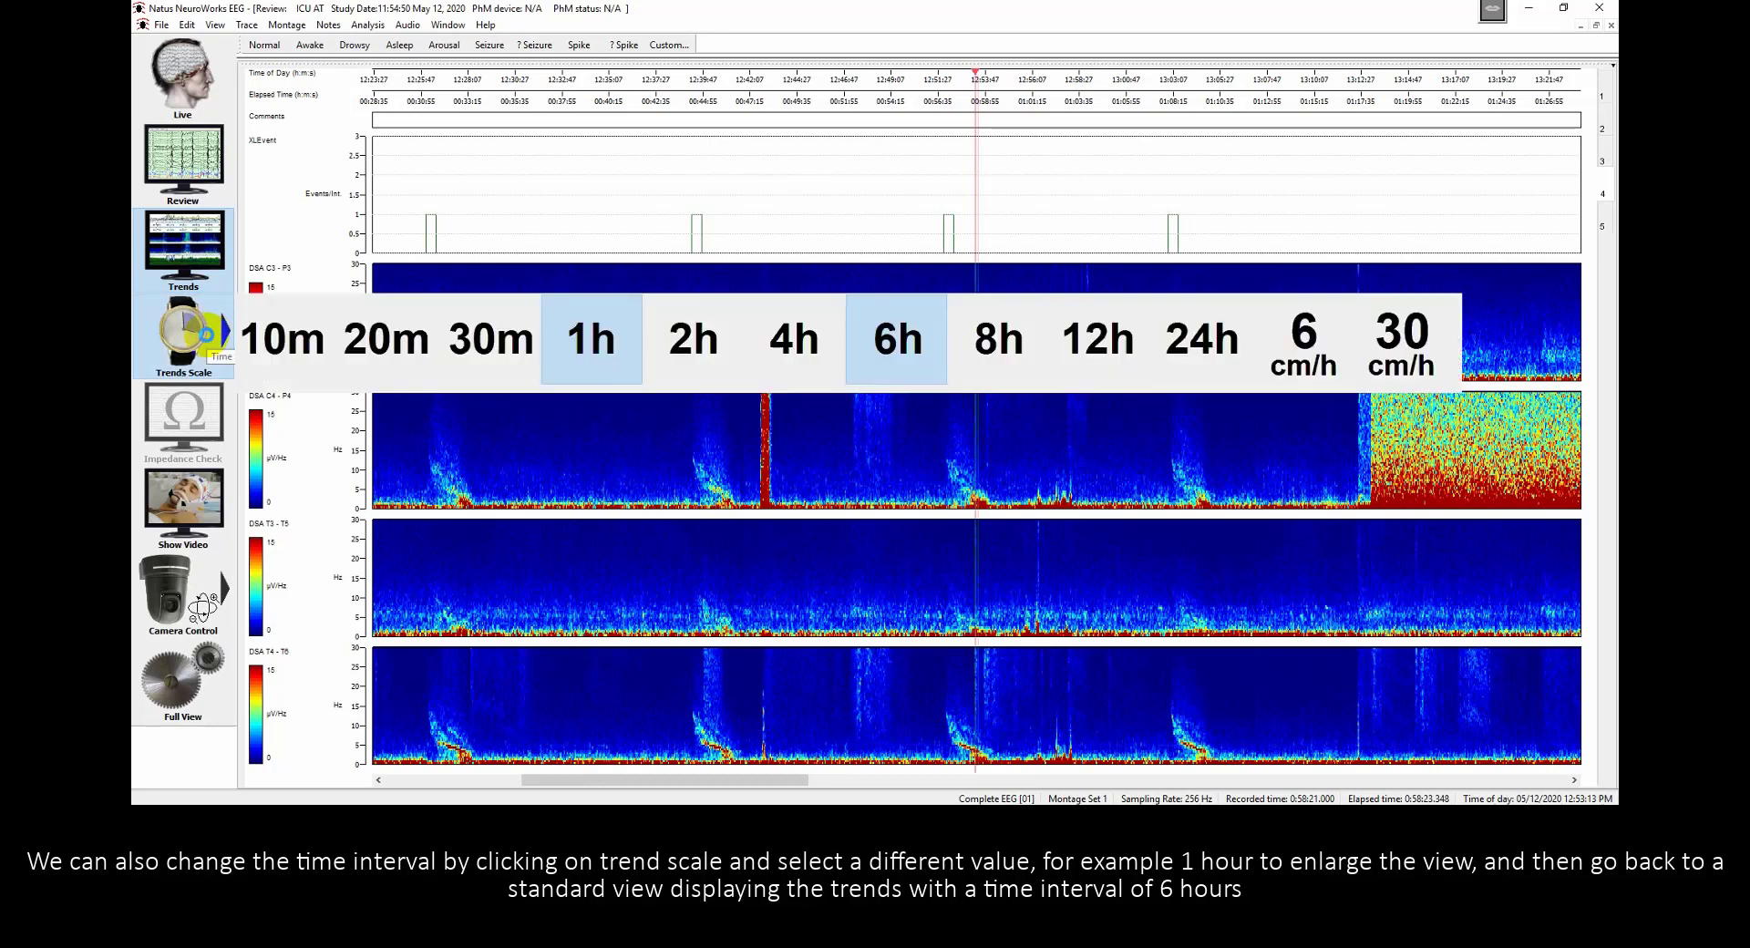
click(900, 340)
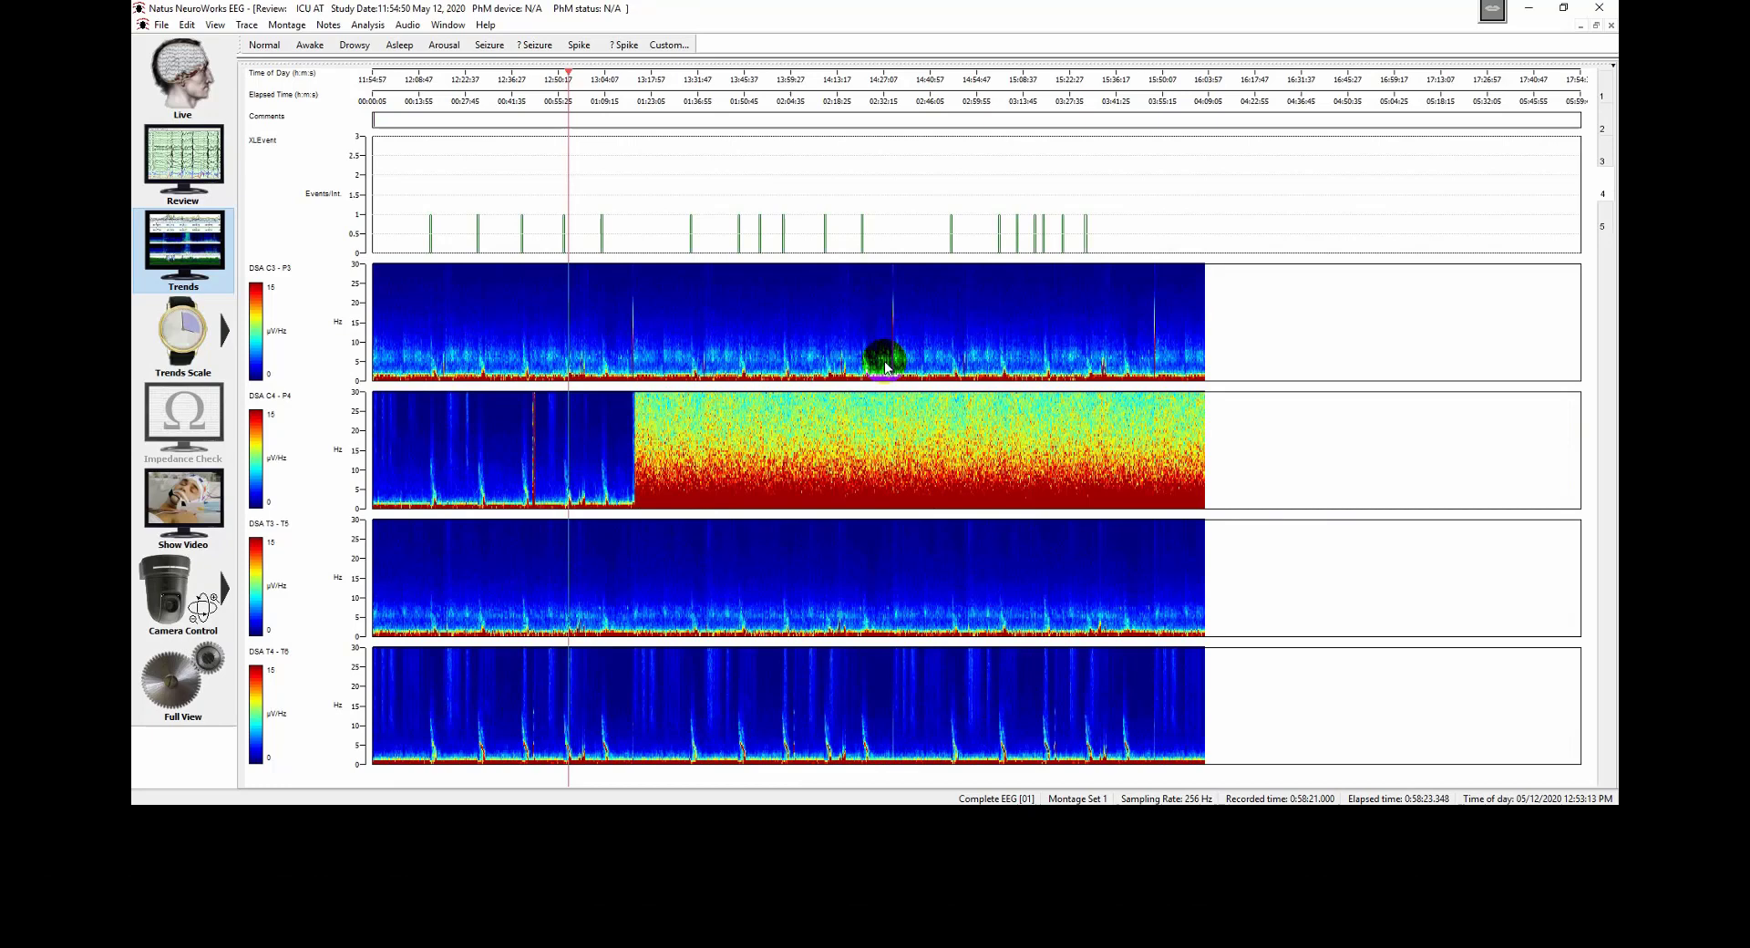
Open the EEG review at a point picked on the DSA T4-T6 trend and page forward to about 1:09 elapsed.
double_click(604, 752)
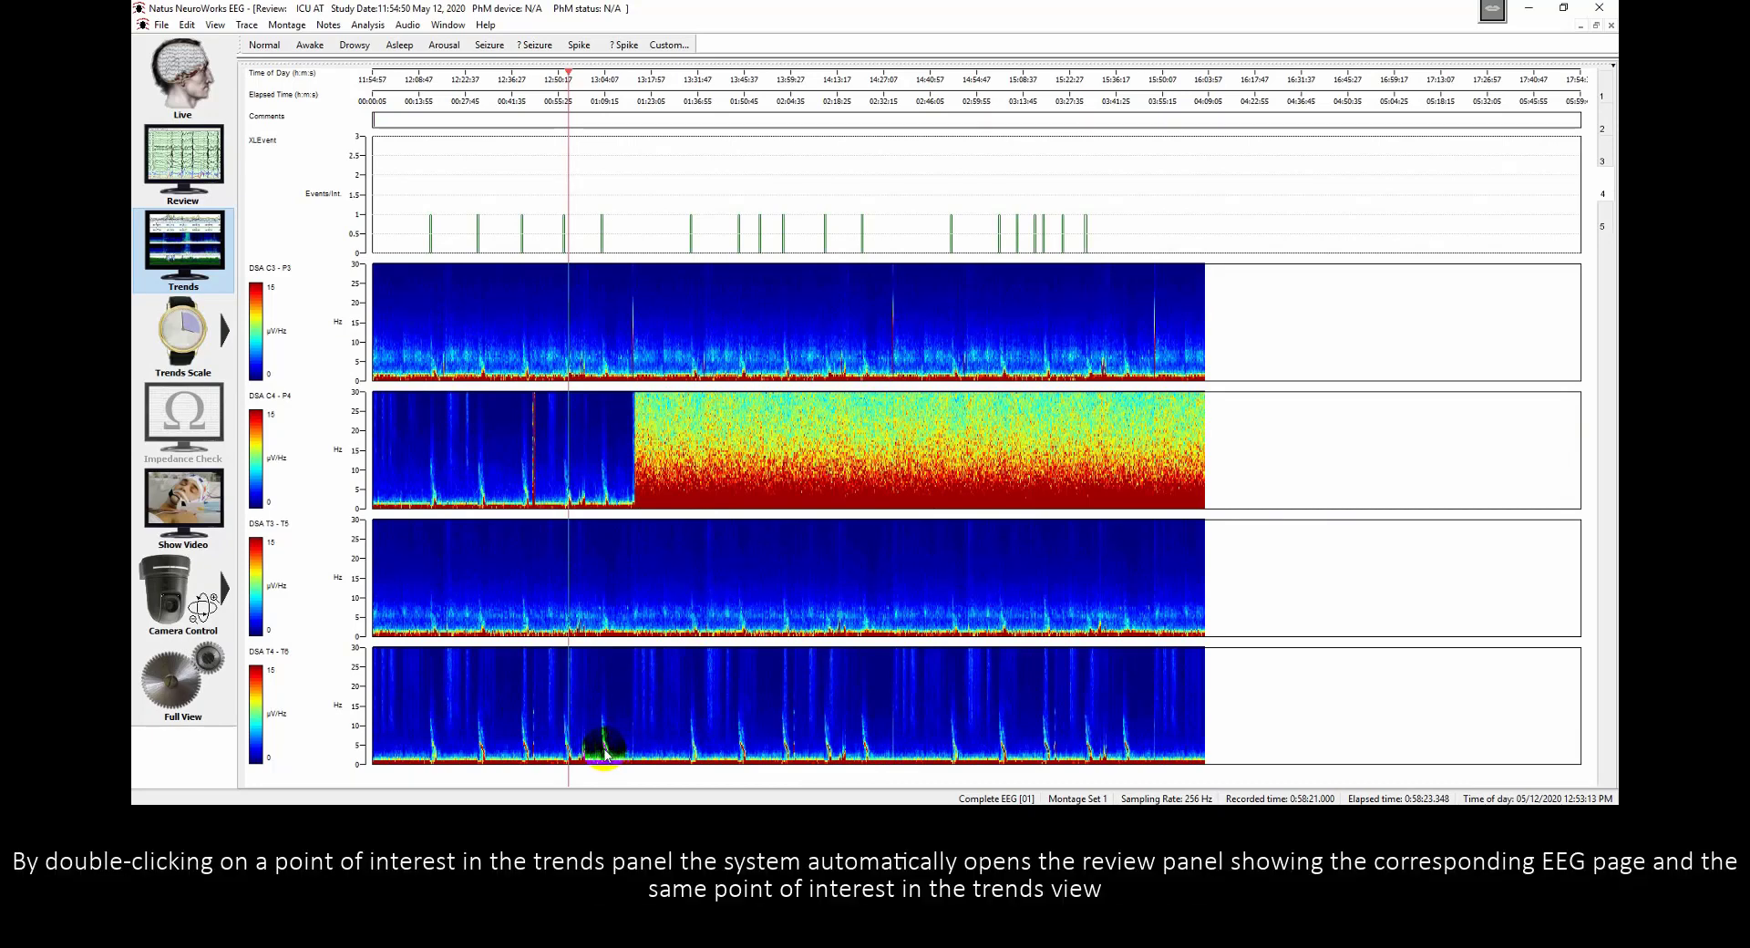
double_click(604, 752)
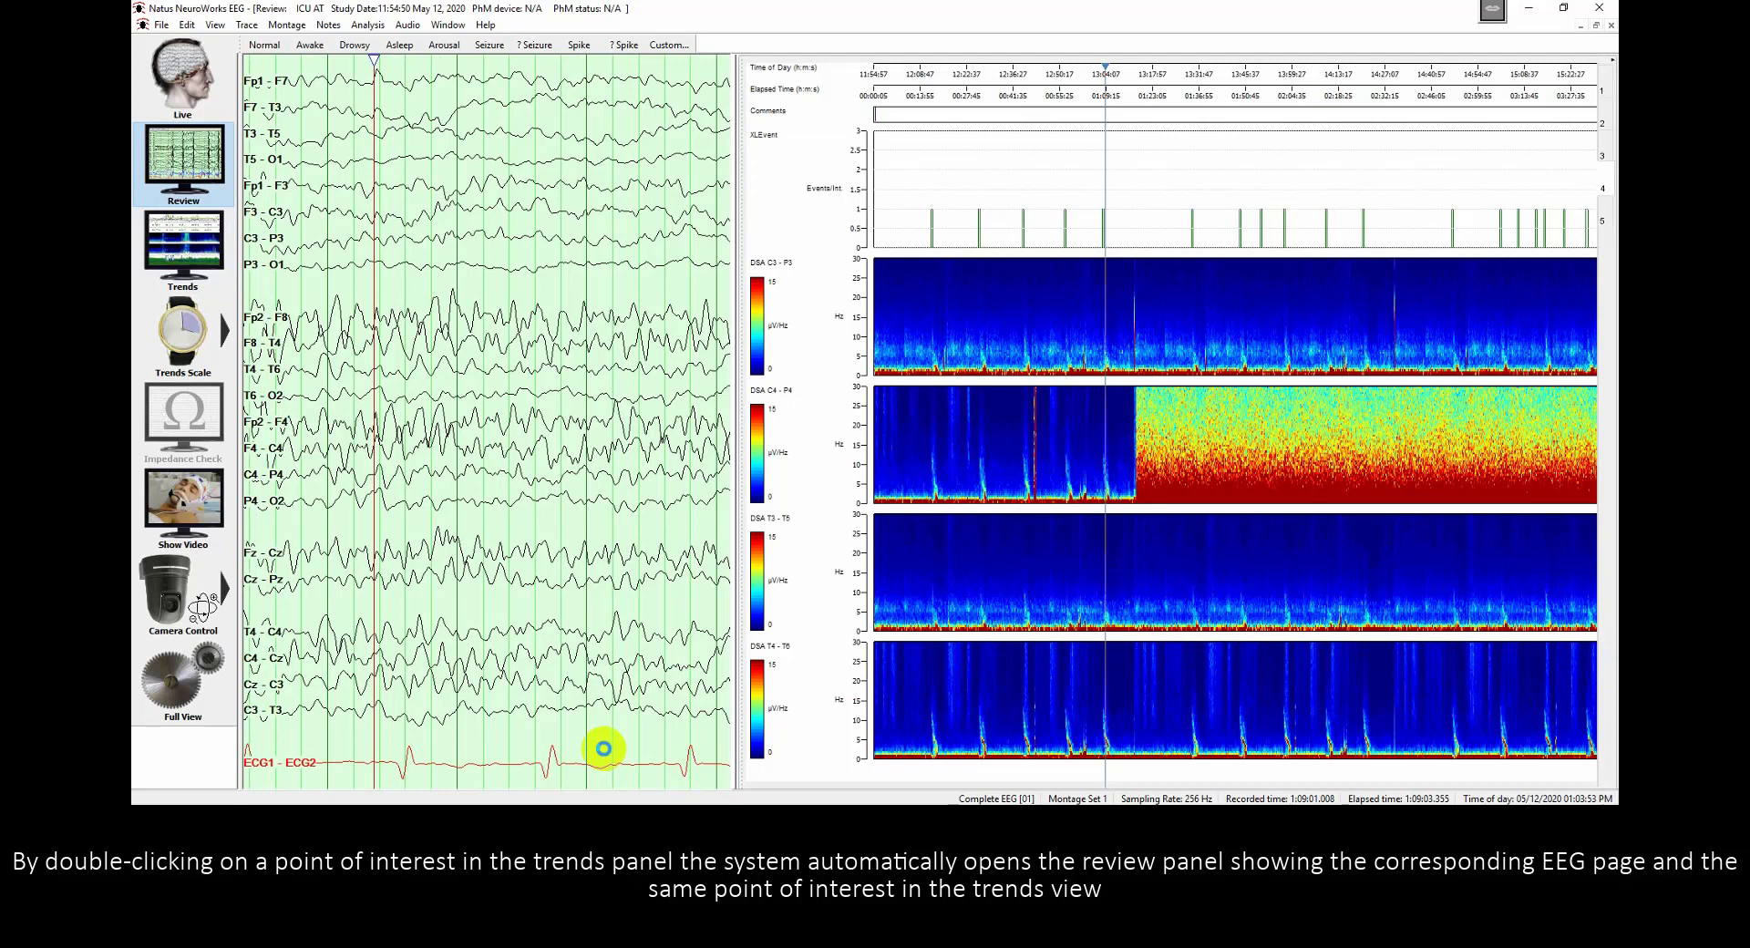
click(561, 477)
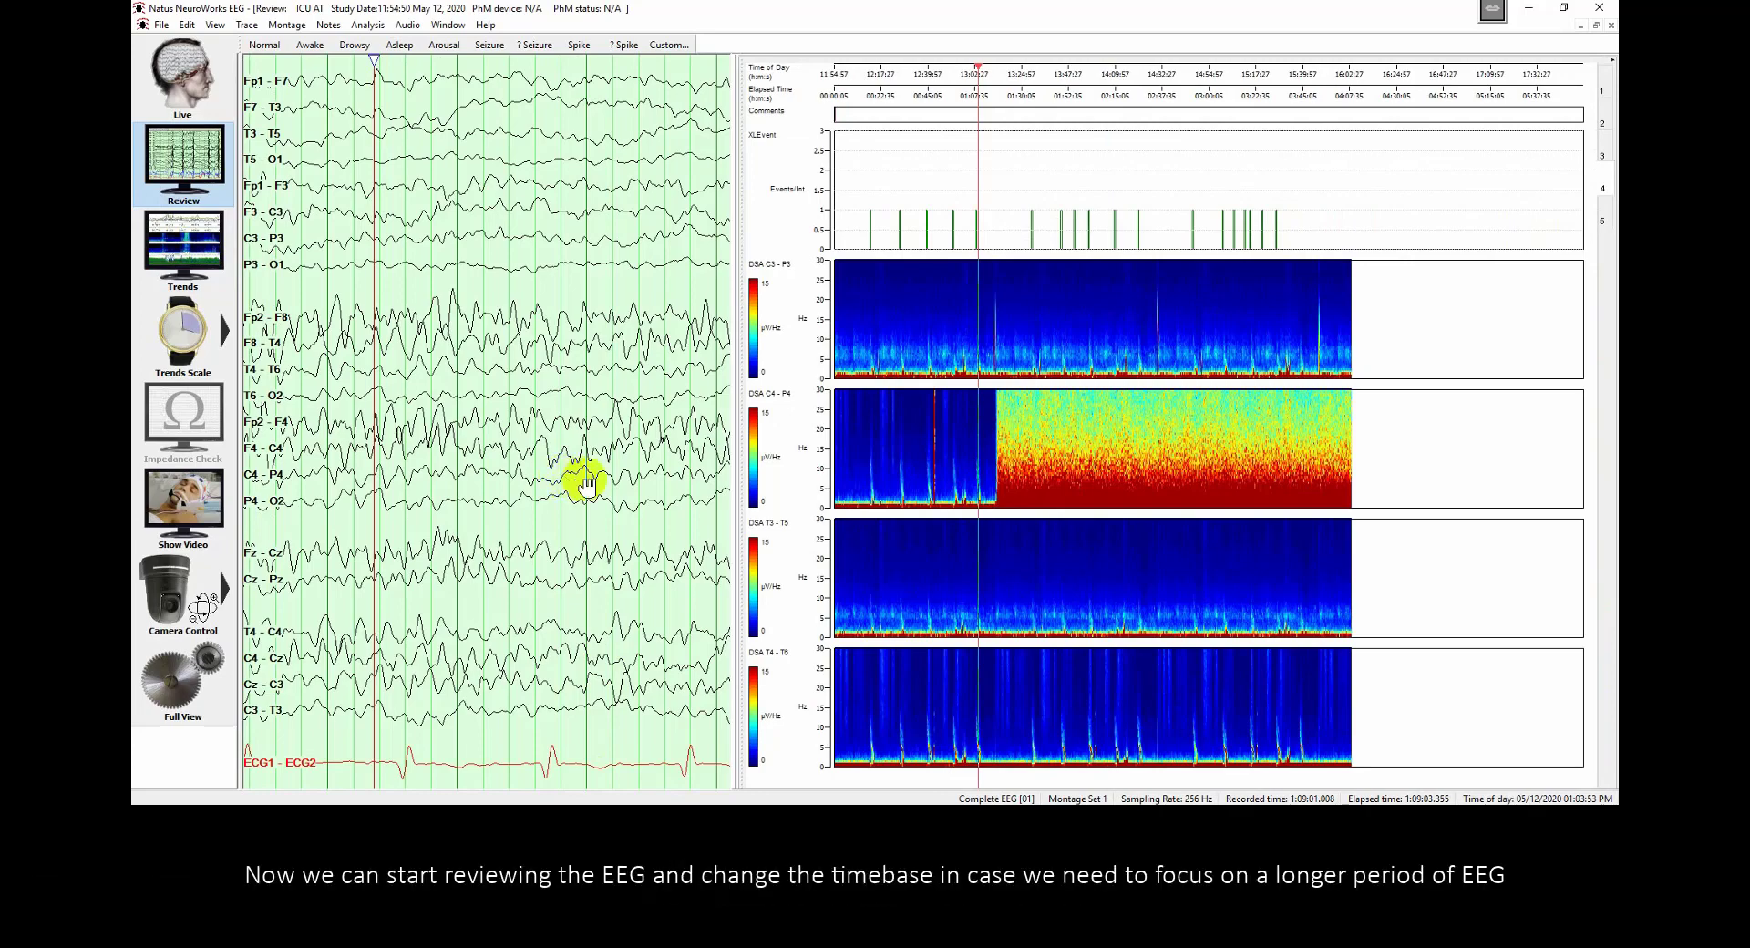
scroll(566, 480, down, 1)
scroll(606, 478, down, 3)
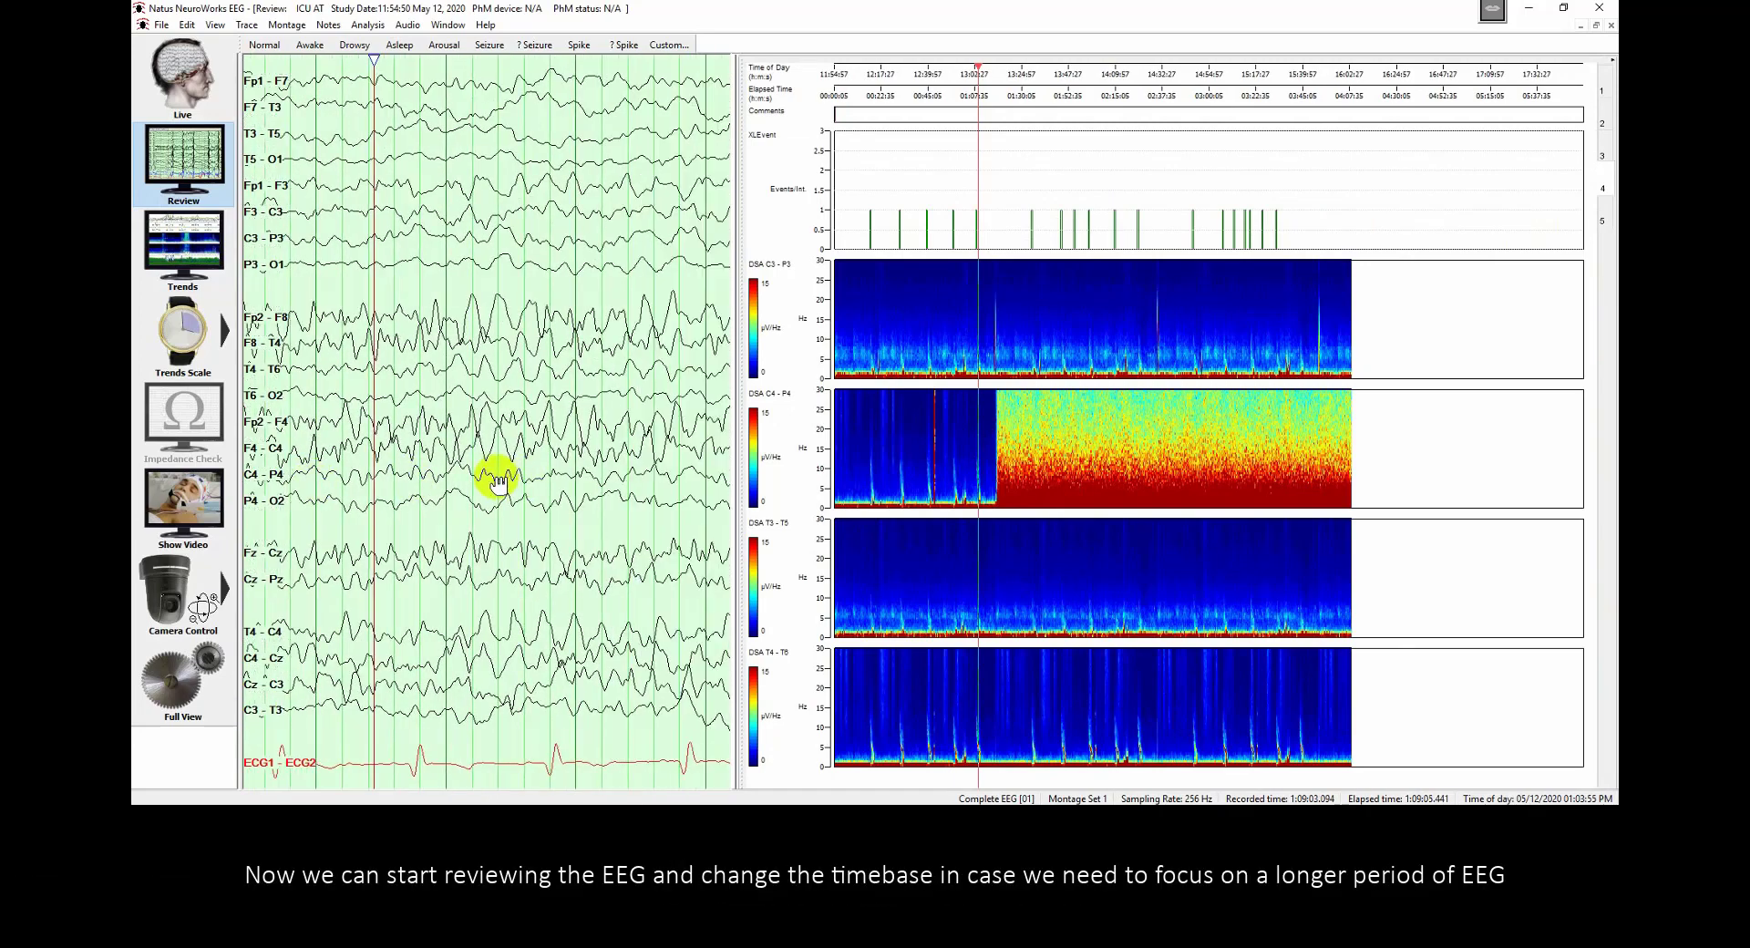
scroll(598, 472, down, 2)
scroll(438, 469, down, 4)
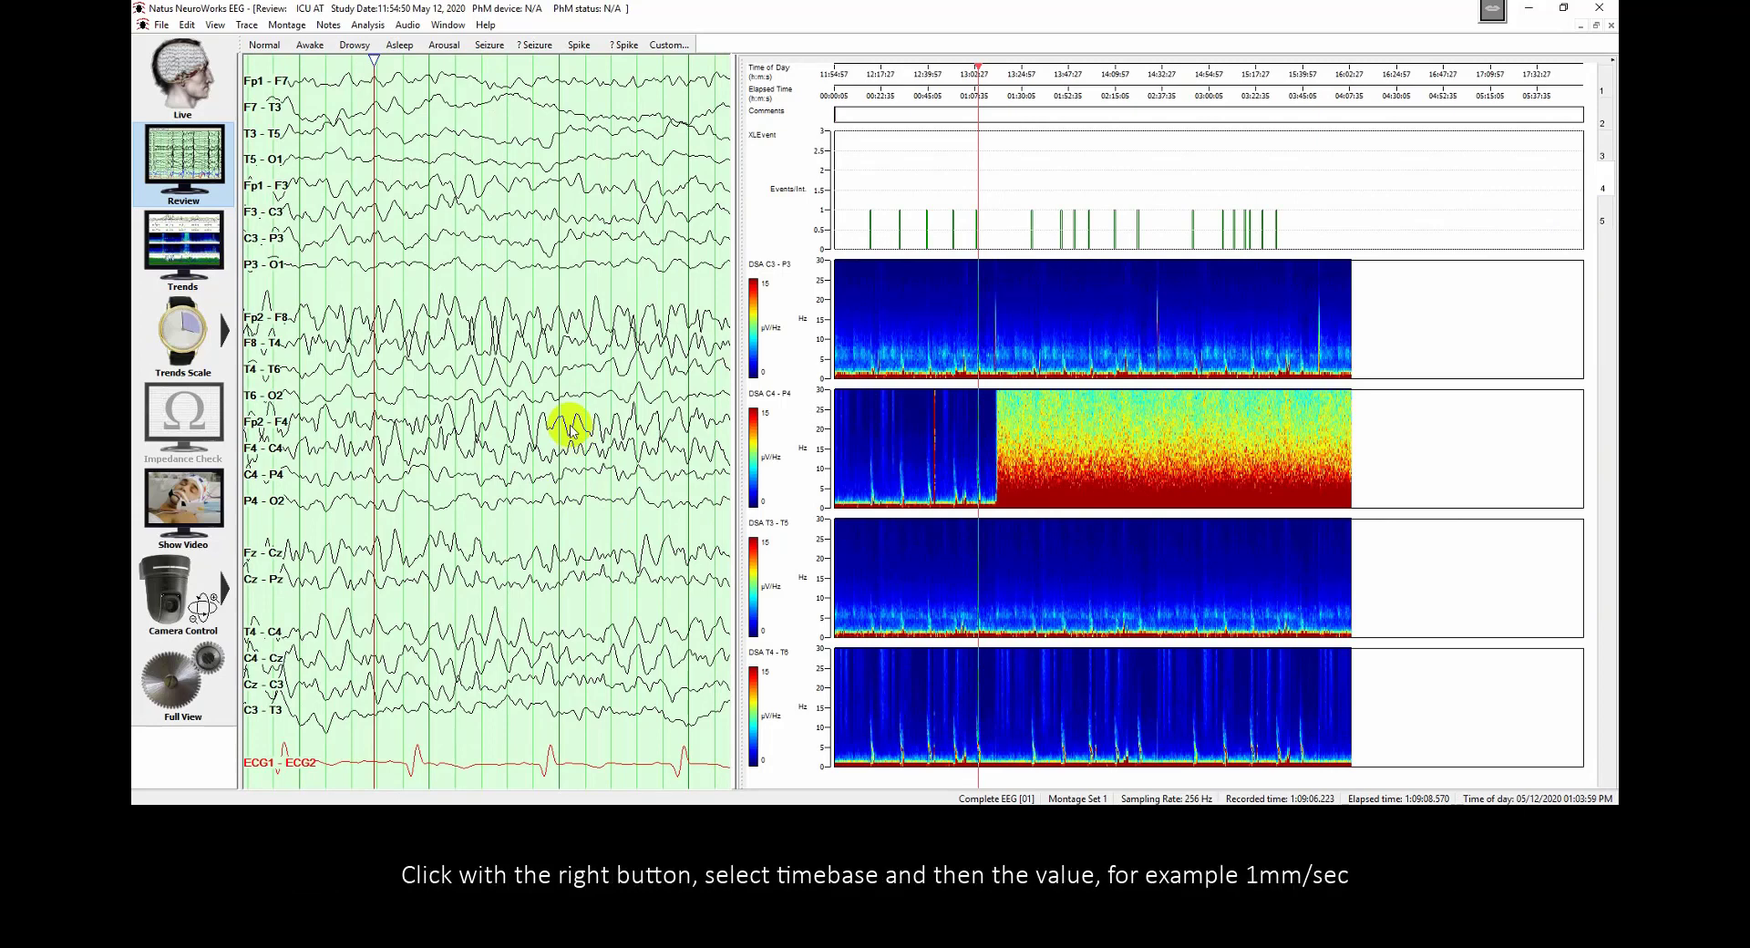
Compress the EEG timebase to 2 mm/sec and move to the seizure activity near 1:09:10.
right_click(571, 427)
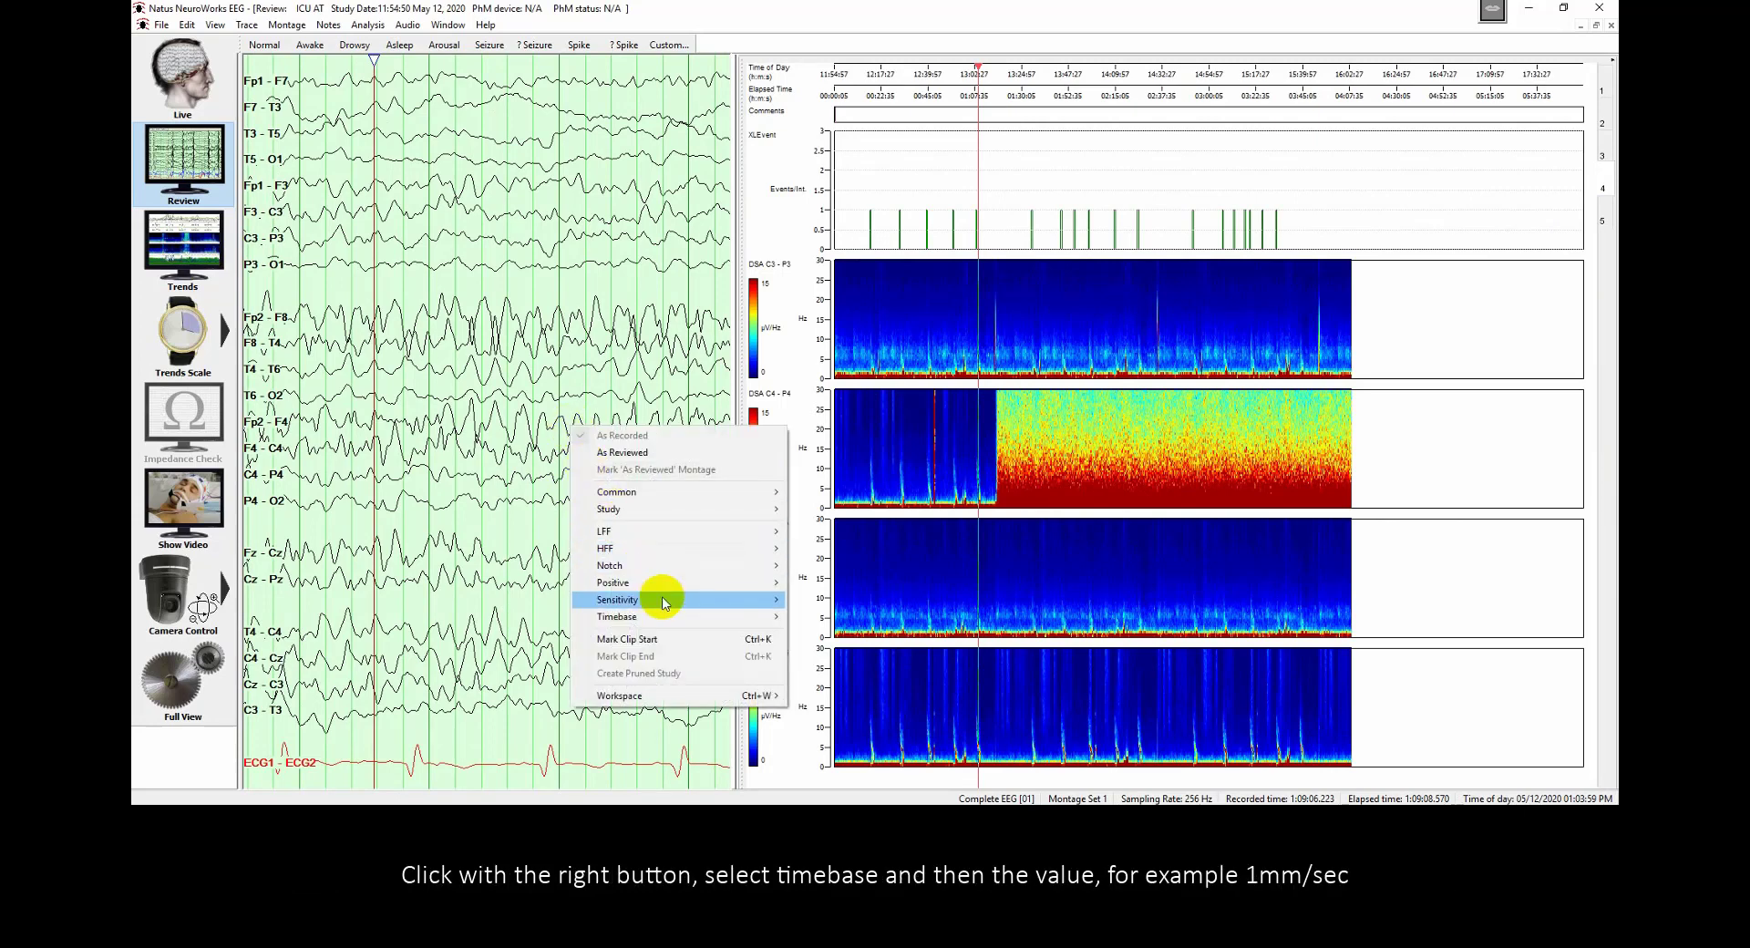
mouse_move(663, 603)
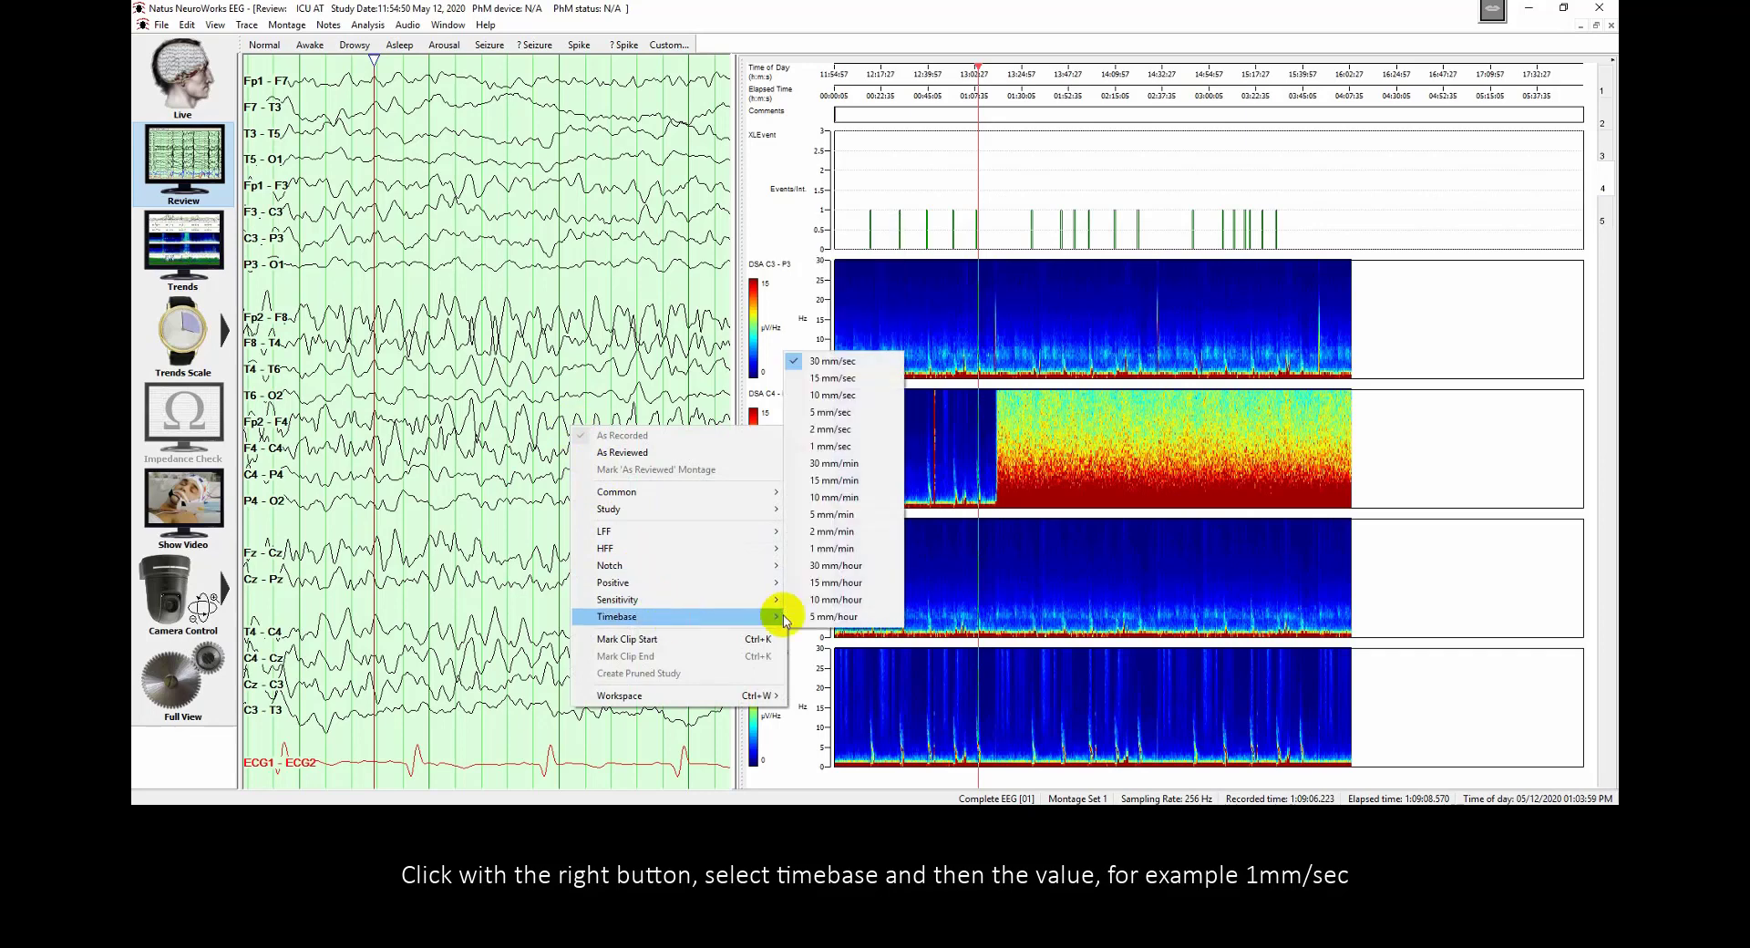
click(870, 430)
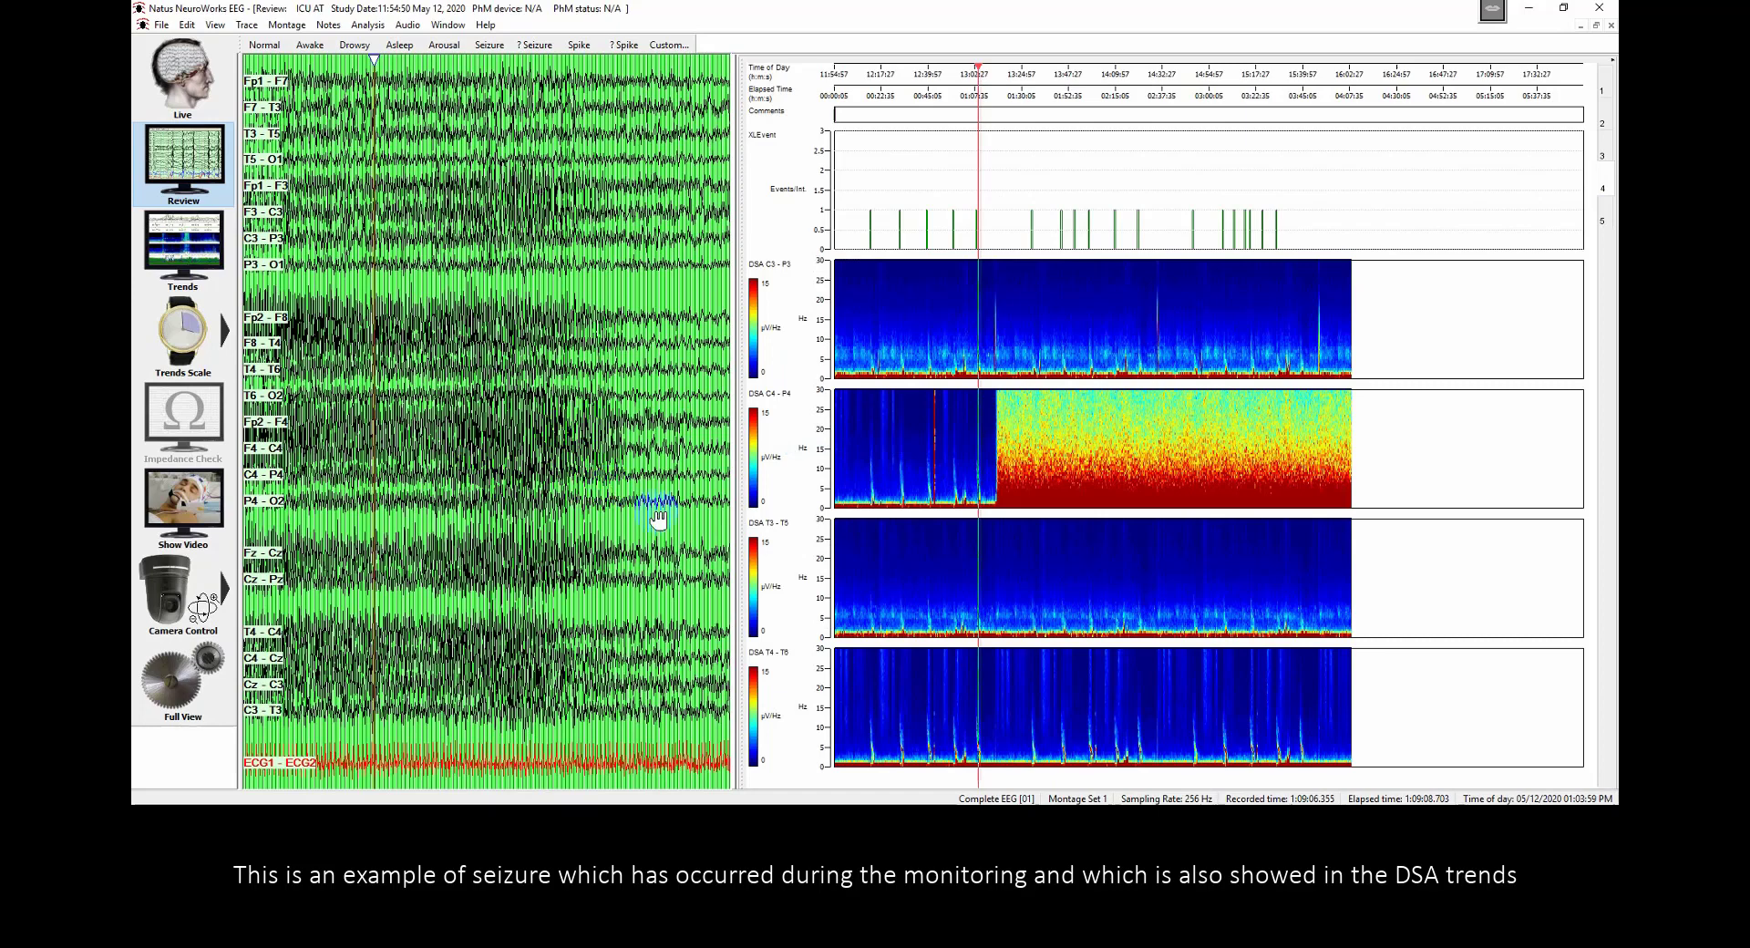
mouse_move(656, 508)
mouse_down()
mouse_move(410, 500)
mouse_move(662, 504)
mouse_up()
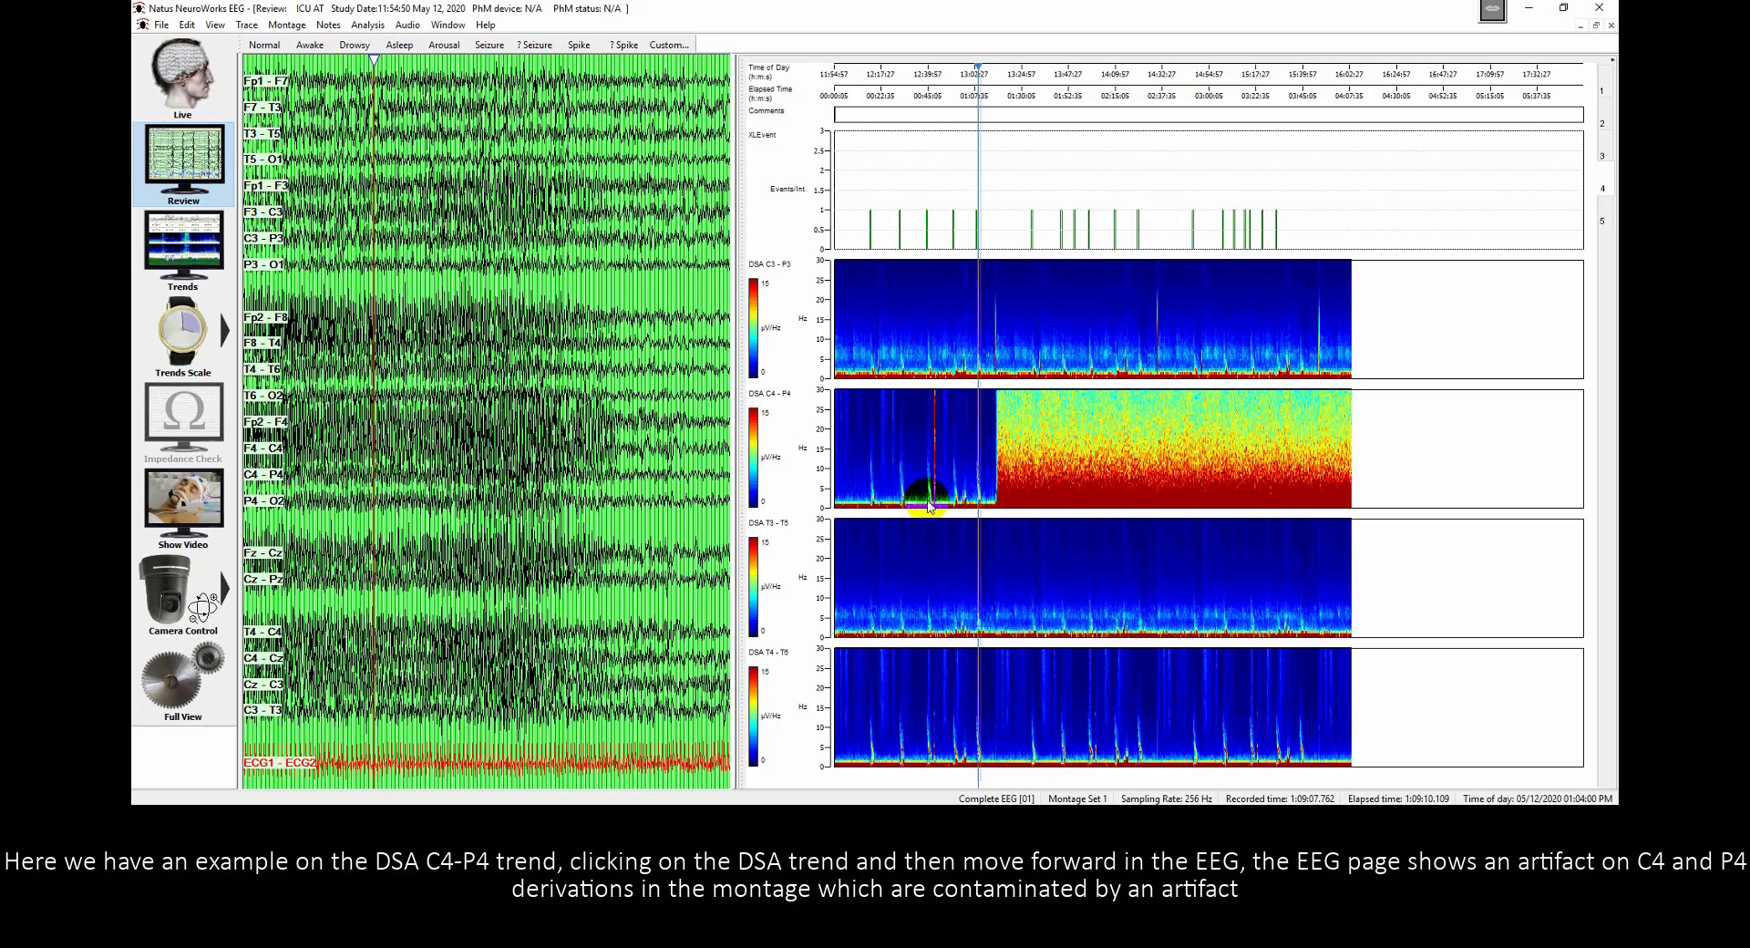
Jump to an early C4-P4 trend point near 48 minutes and advance the EEG to the artifact deflections.
click(929, 503)
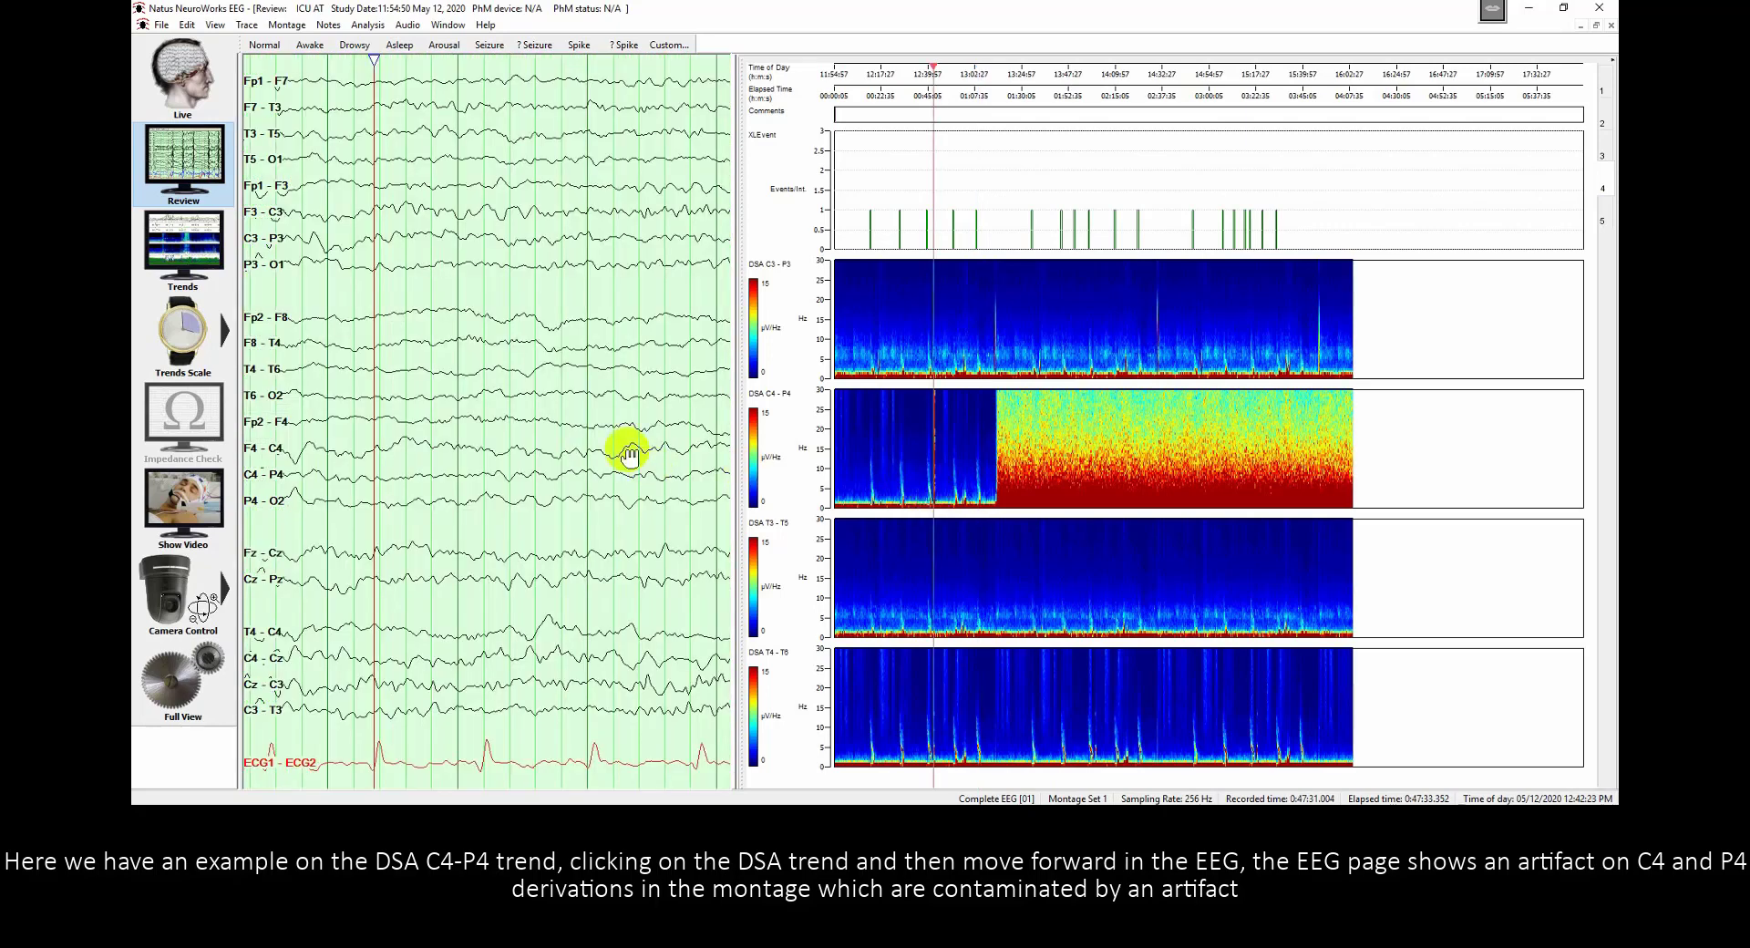
drag(627, 448, 324, 441)
drag(555, 453, 371, 430)
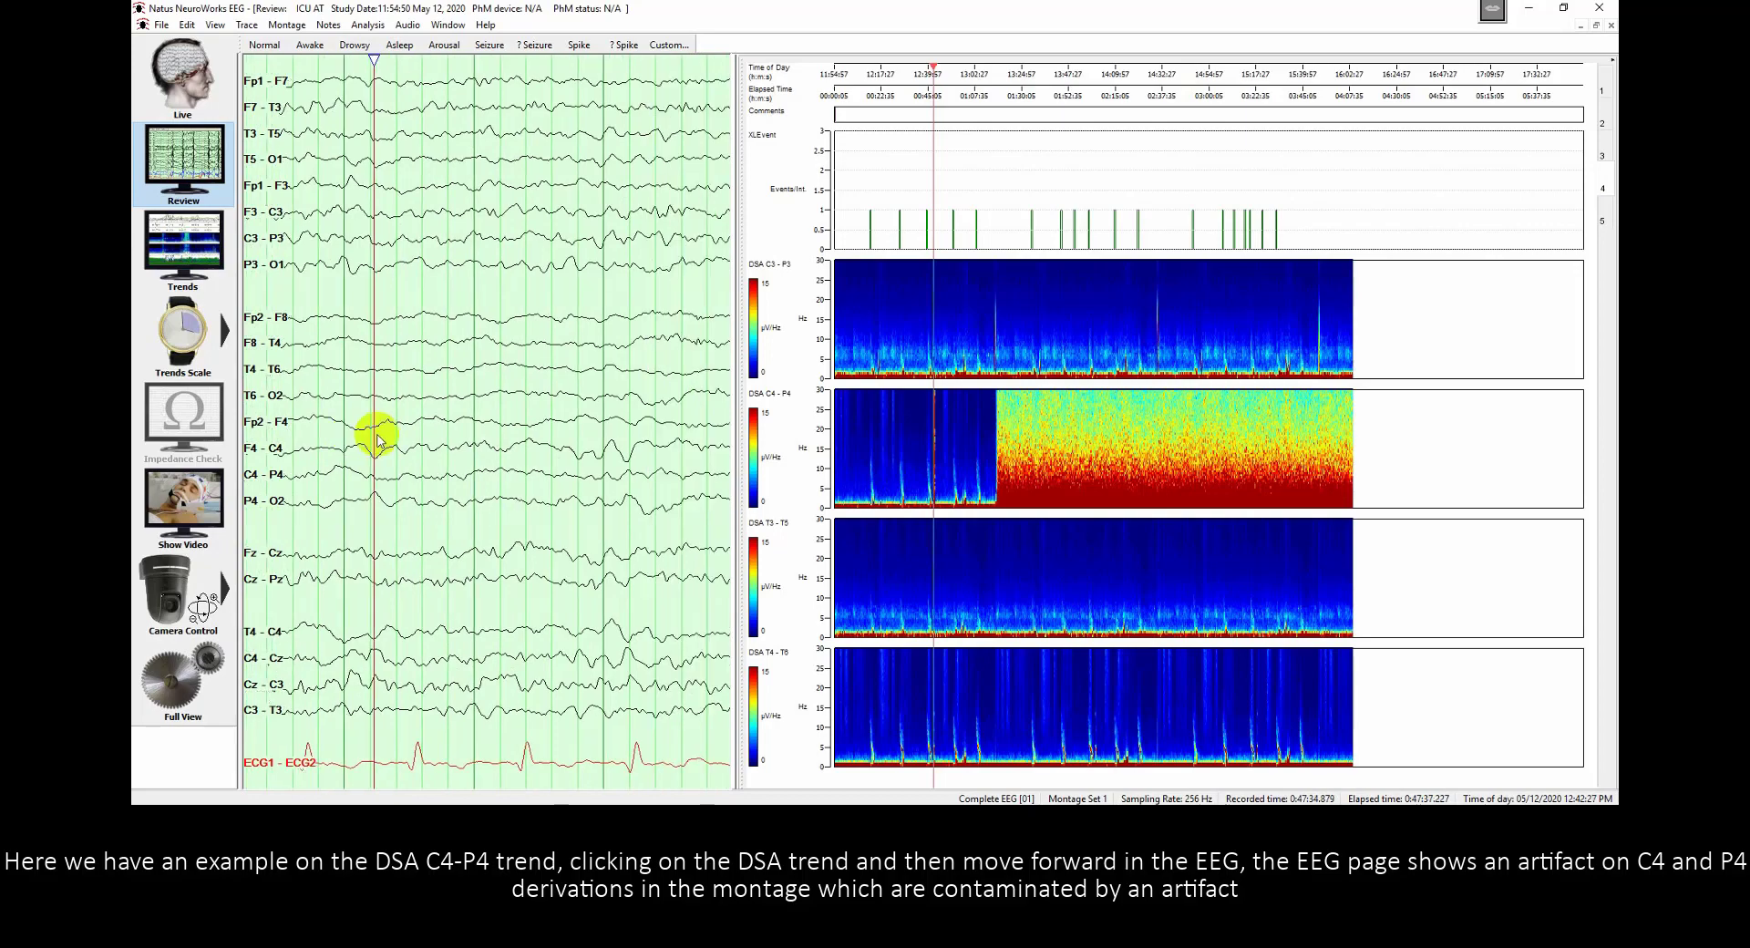
drag(656, 465, 410, 441)
drag(637, 461, 406, 440)
drag(614, 441, 418, 429)
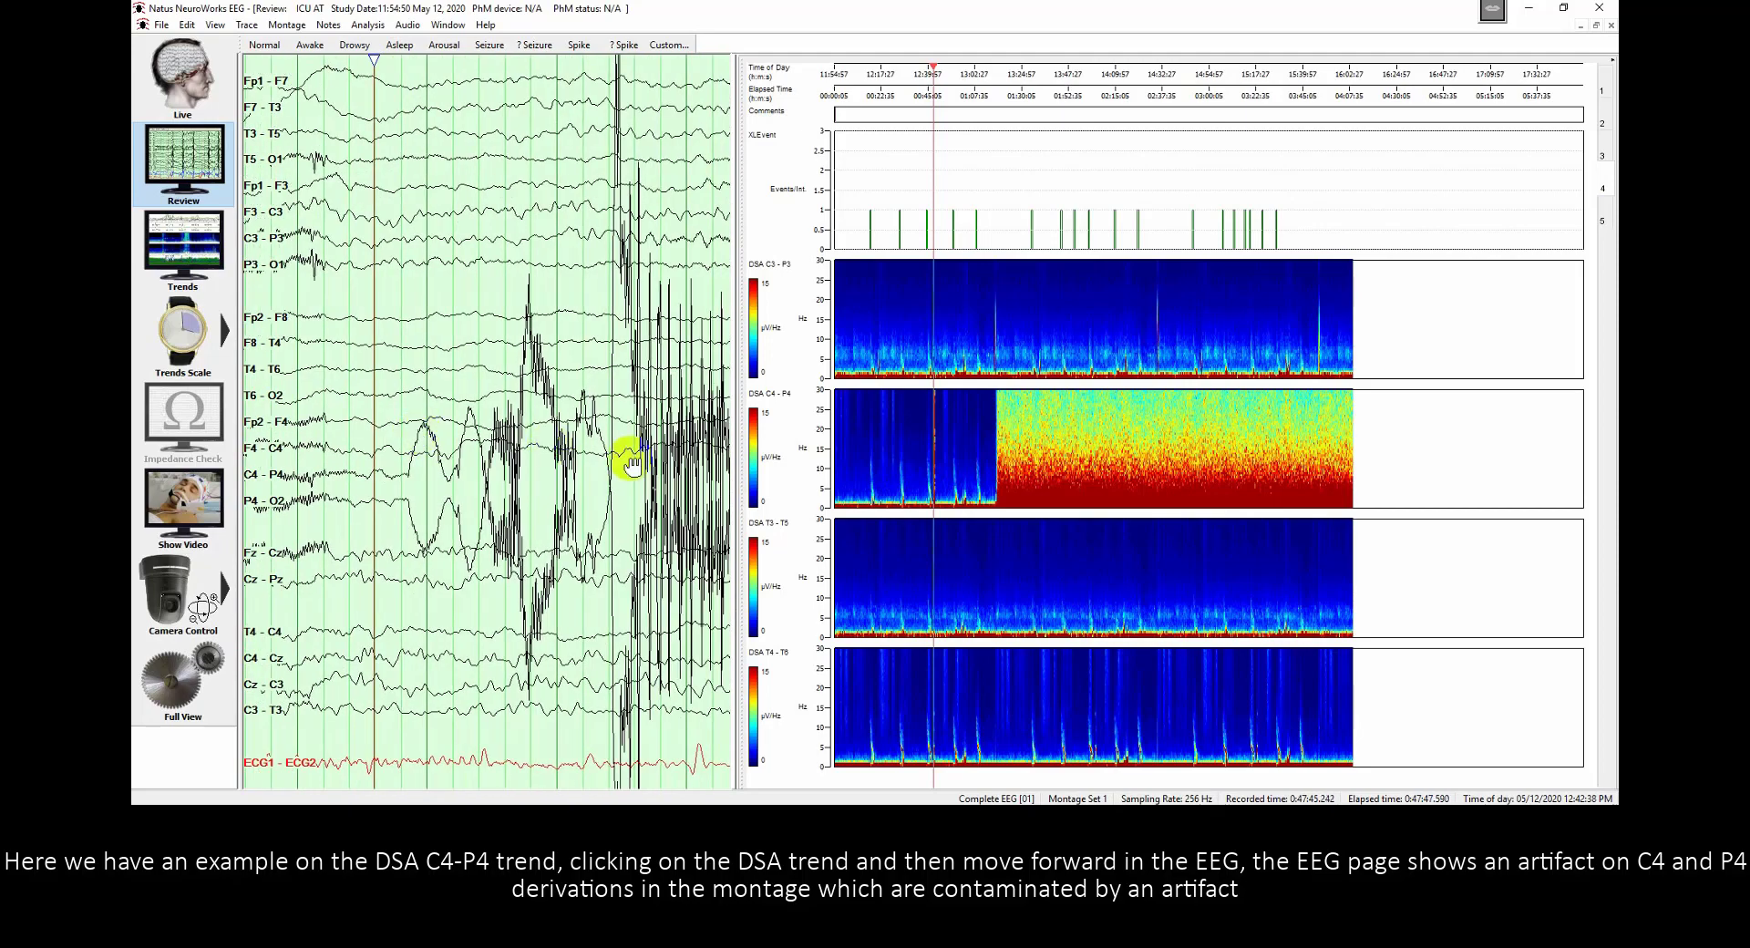
drag(617, 457, 512, 463)
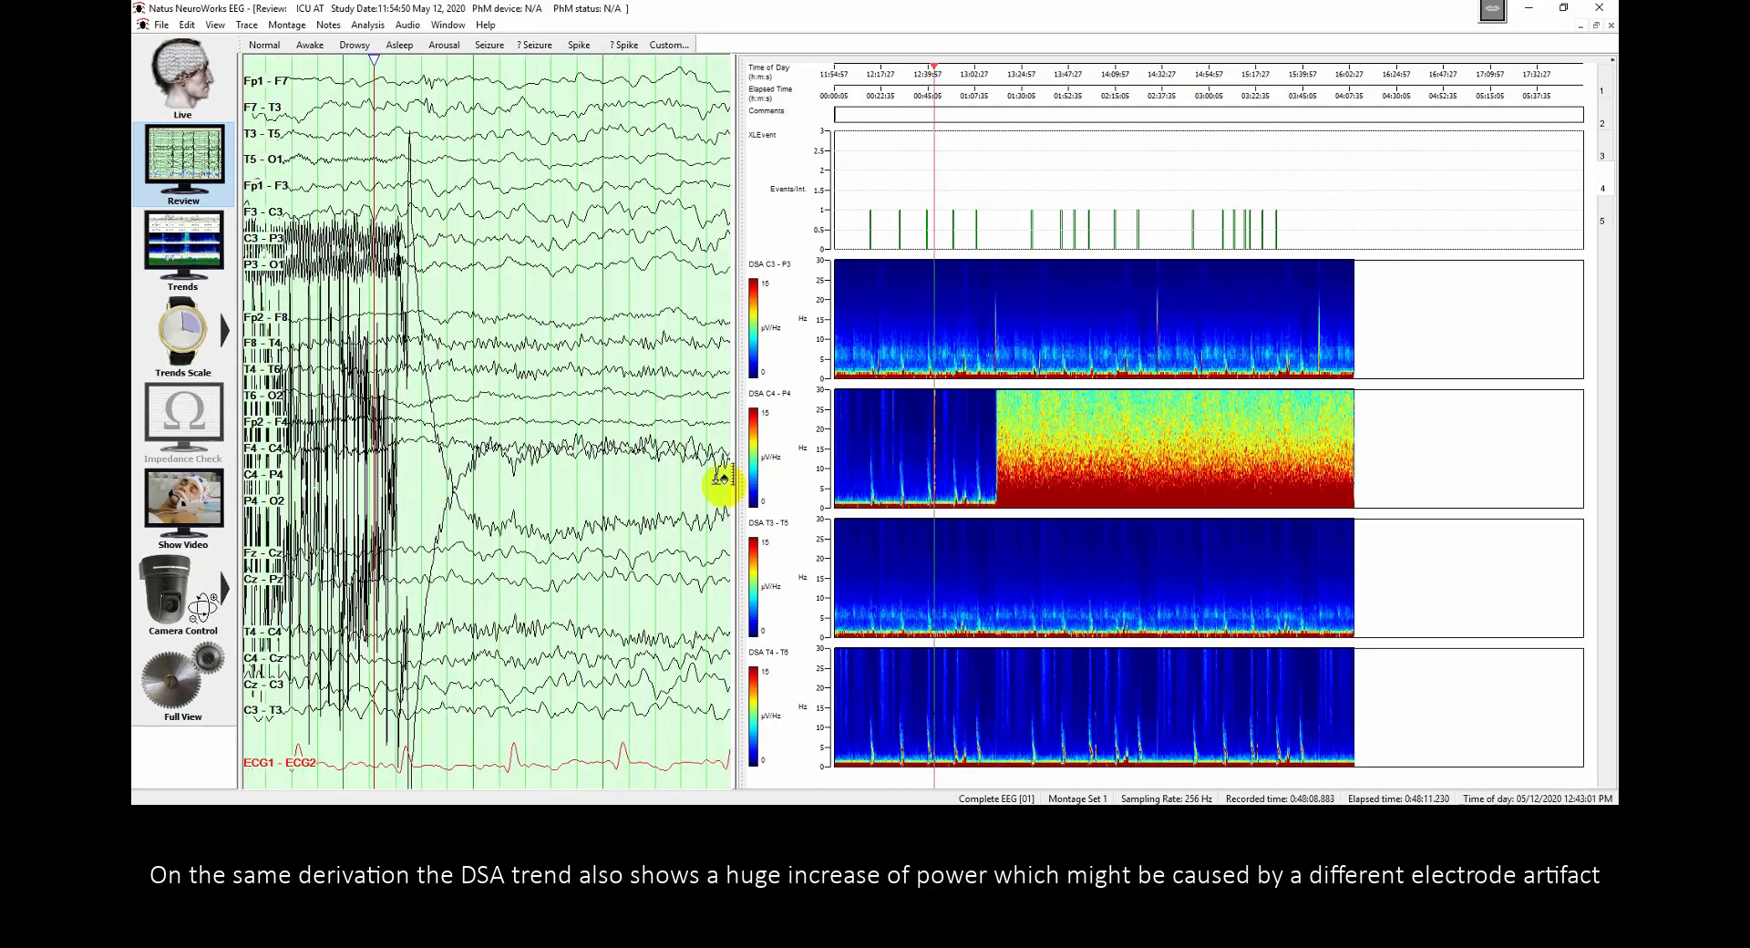
Jump the EEG to the onset of high C4-P4 power and advance to the saturated P4 channels.
click(992, 489)
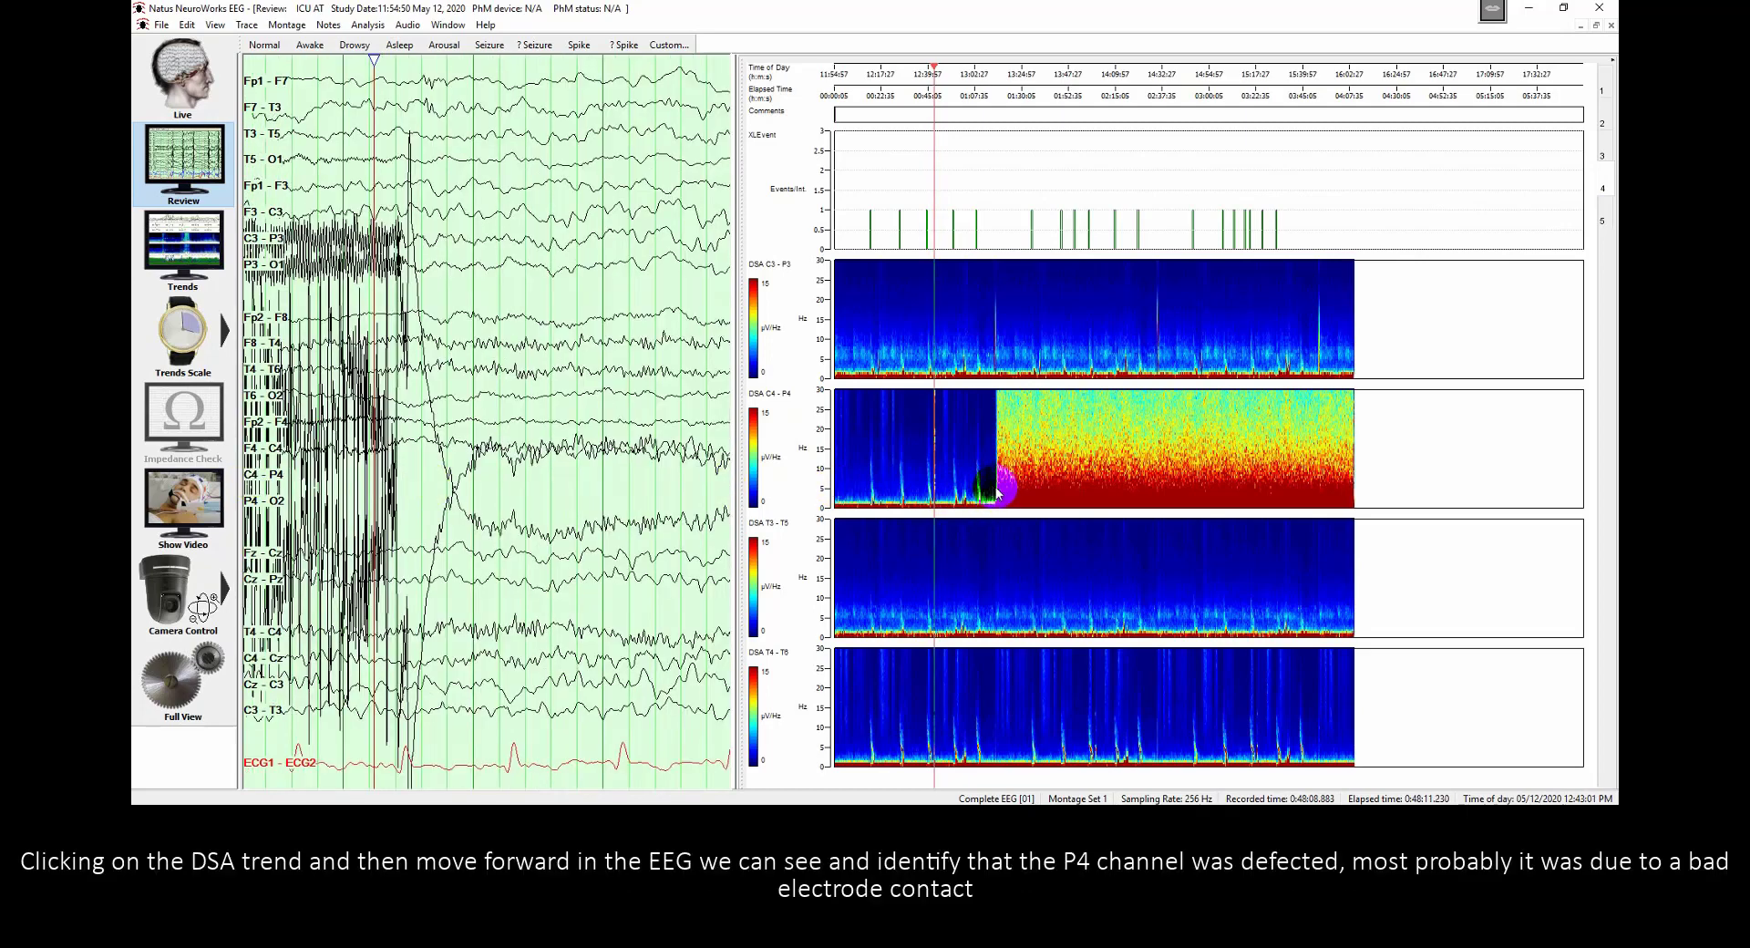
click(997, 492)
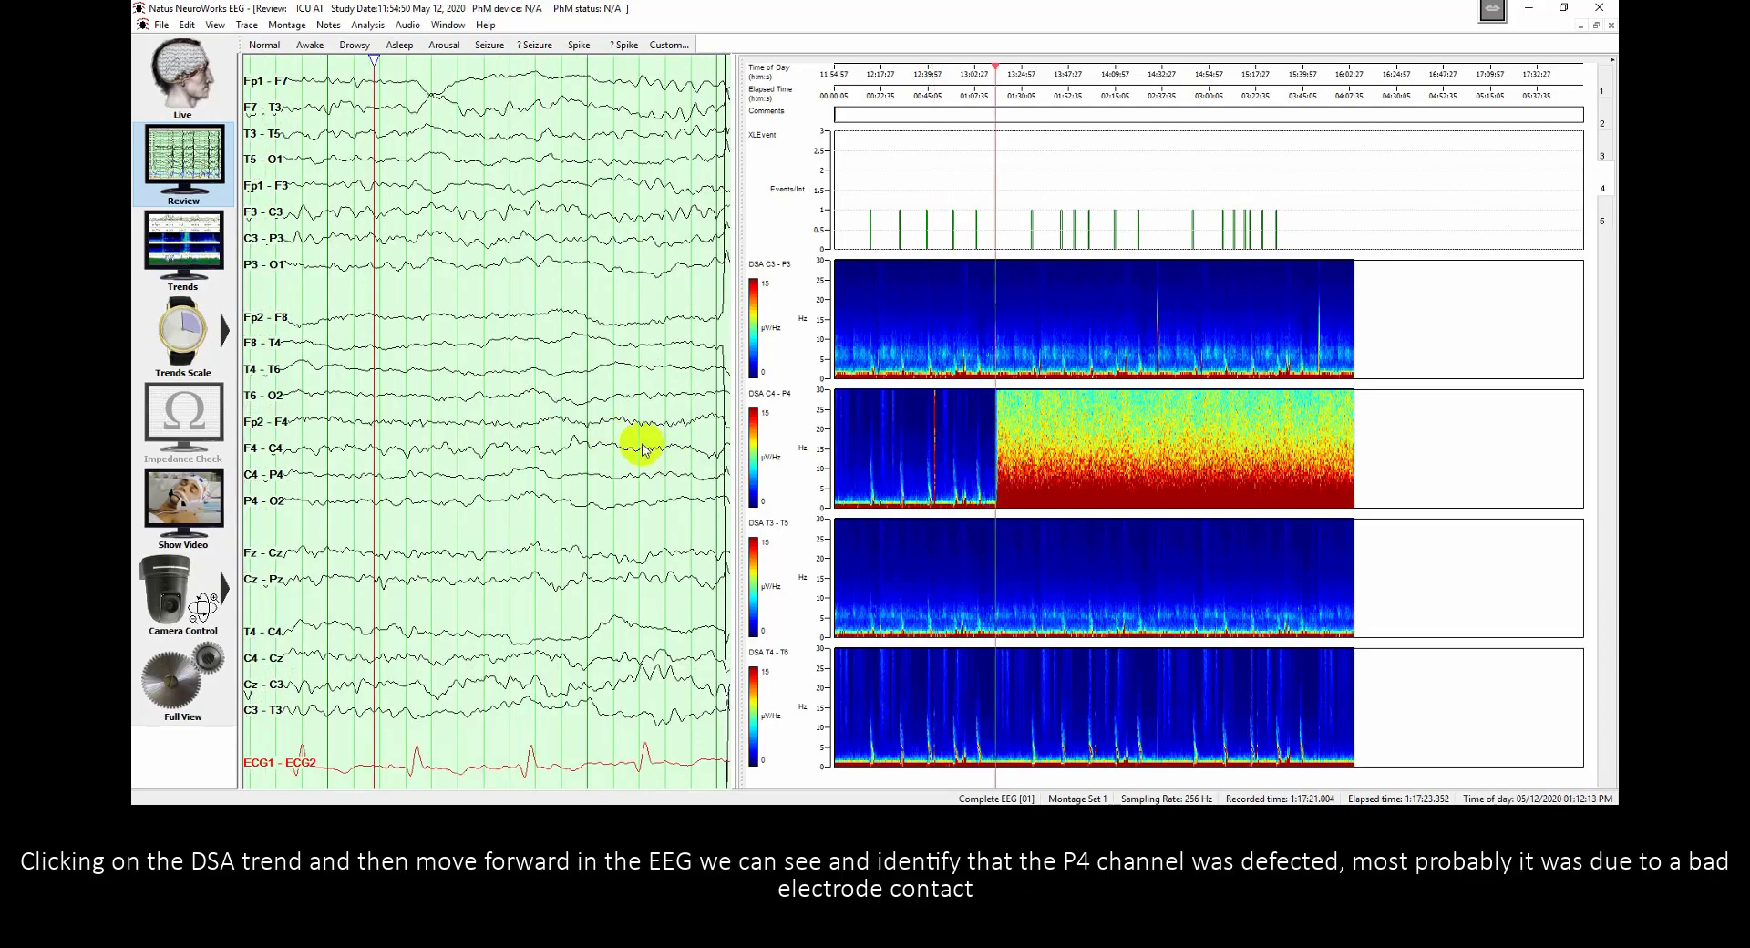
drag(643, 448, 495, 453)
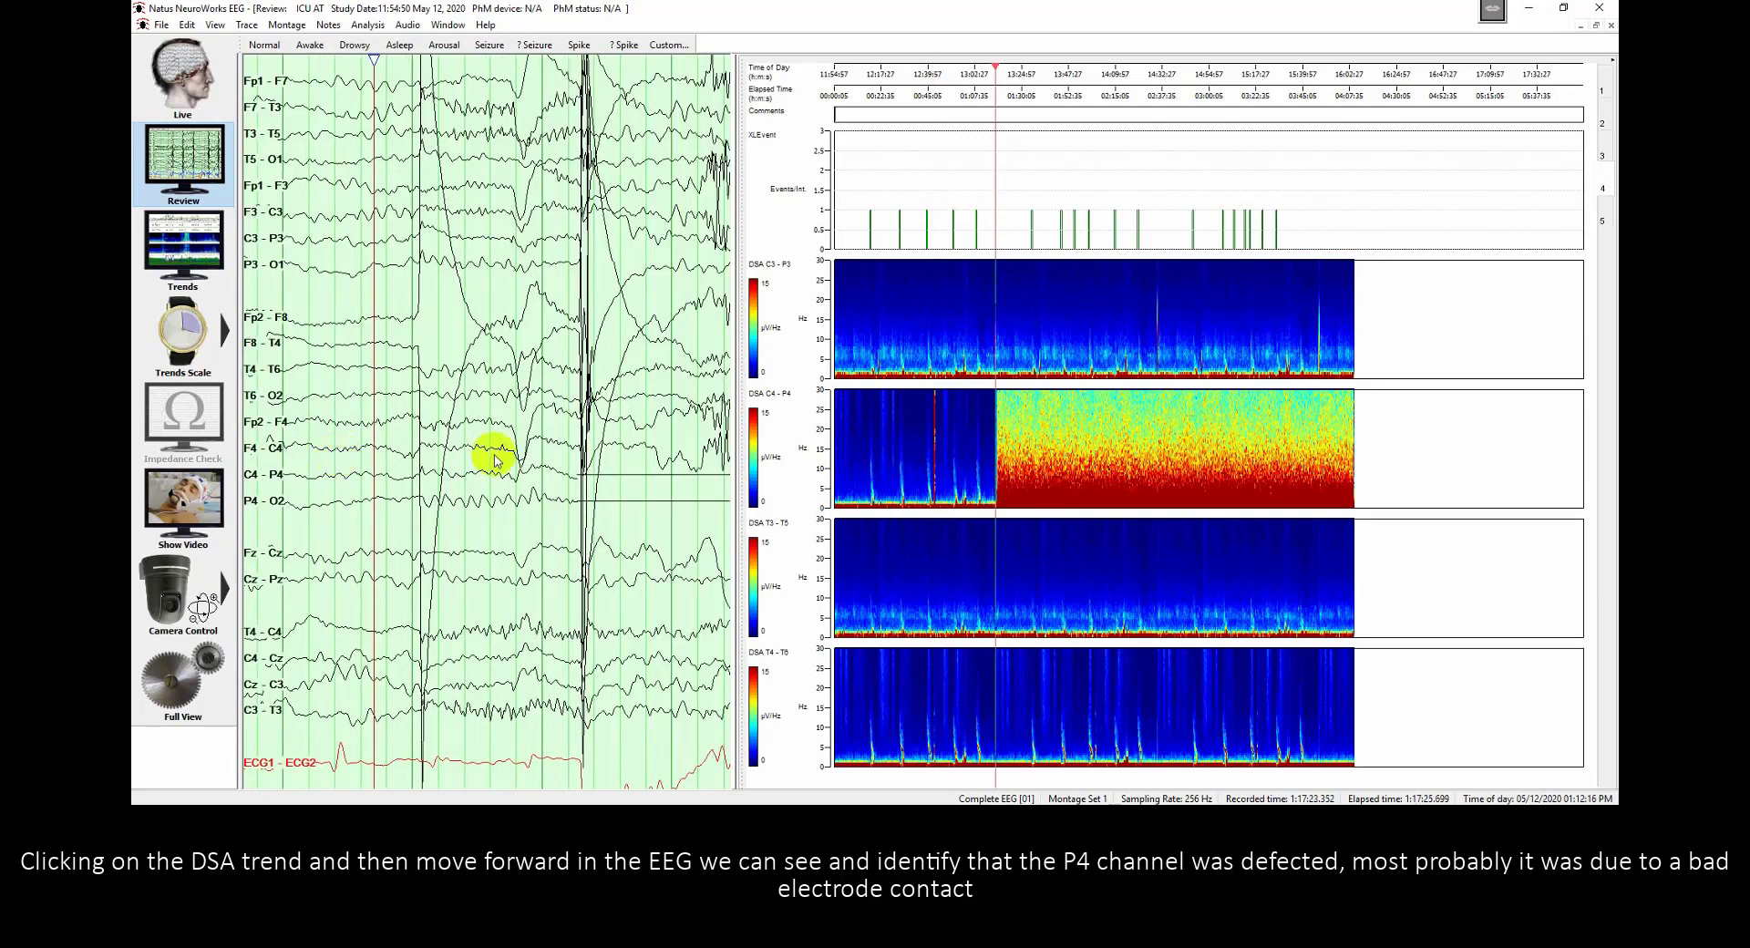
drag(616, 461, 359, 461)
drag(668, 461, 379, 453)
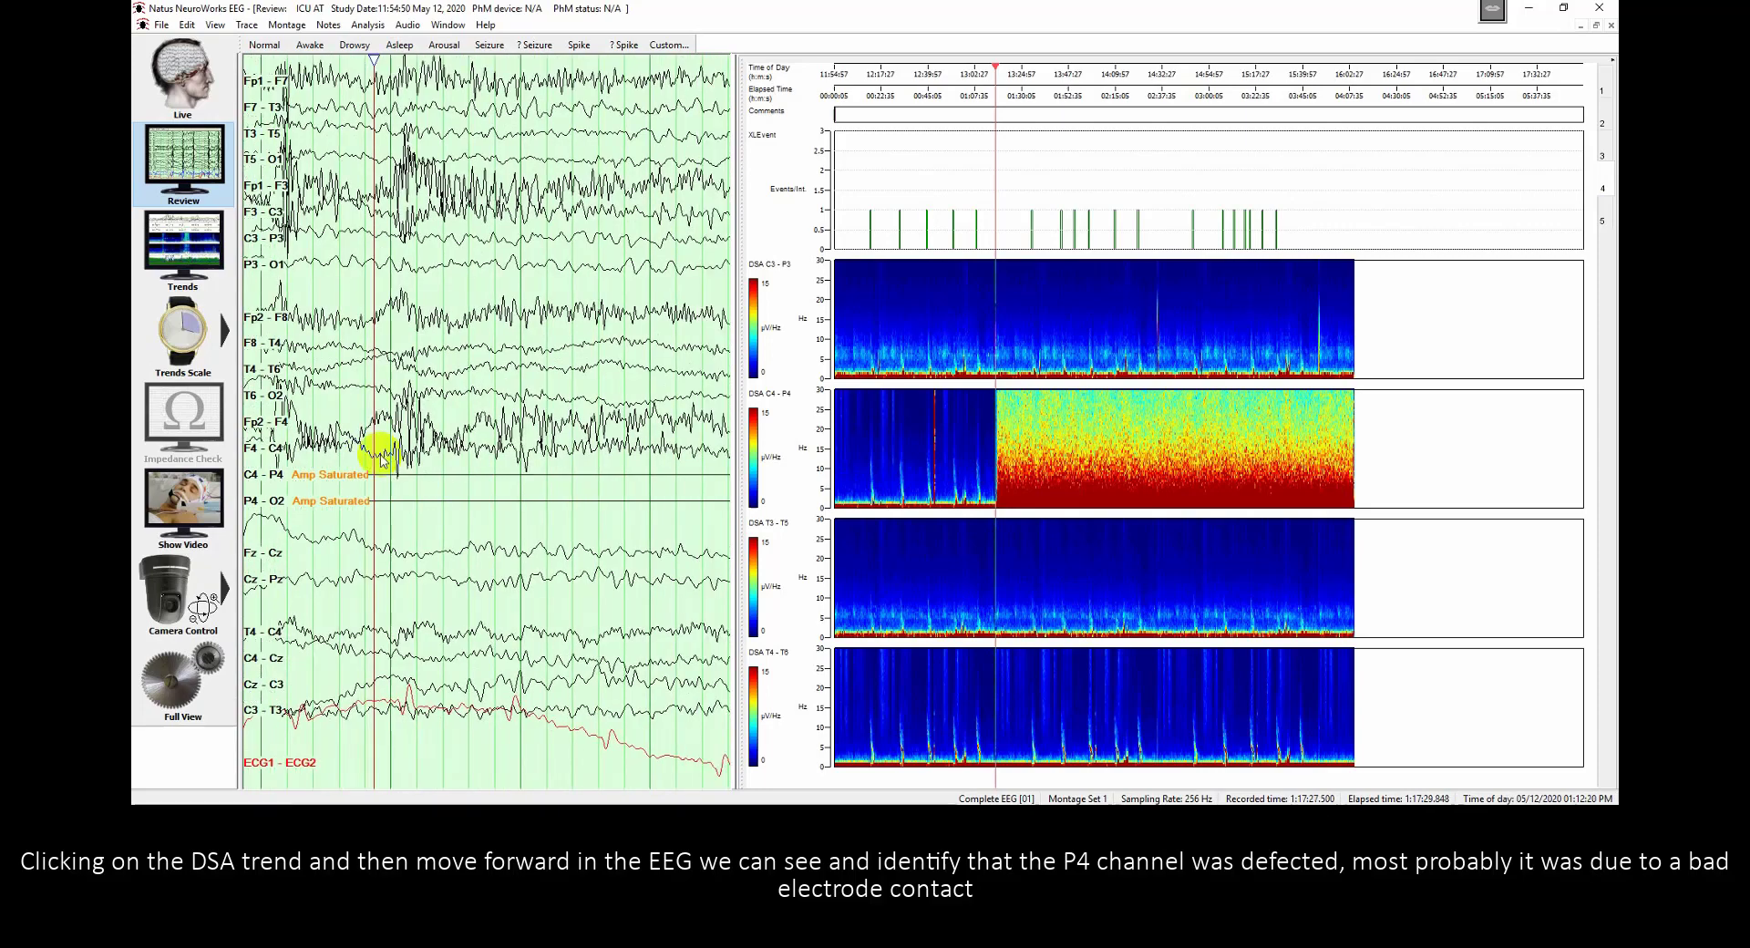
drag(638, 474, 331, 473)
drag(609, 492, 359, 476)
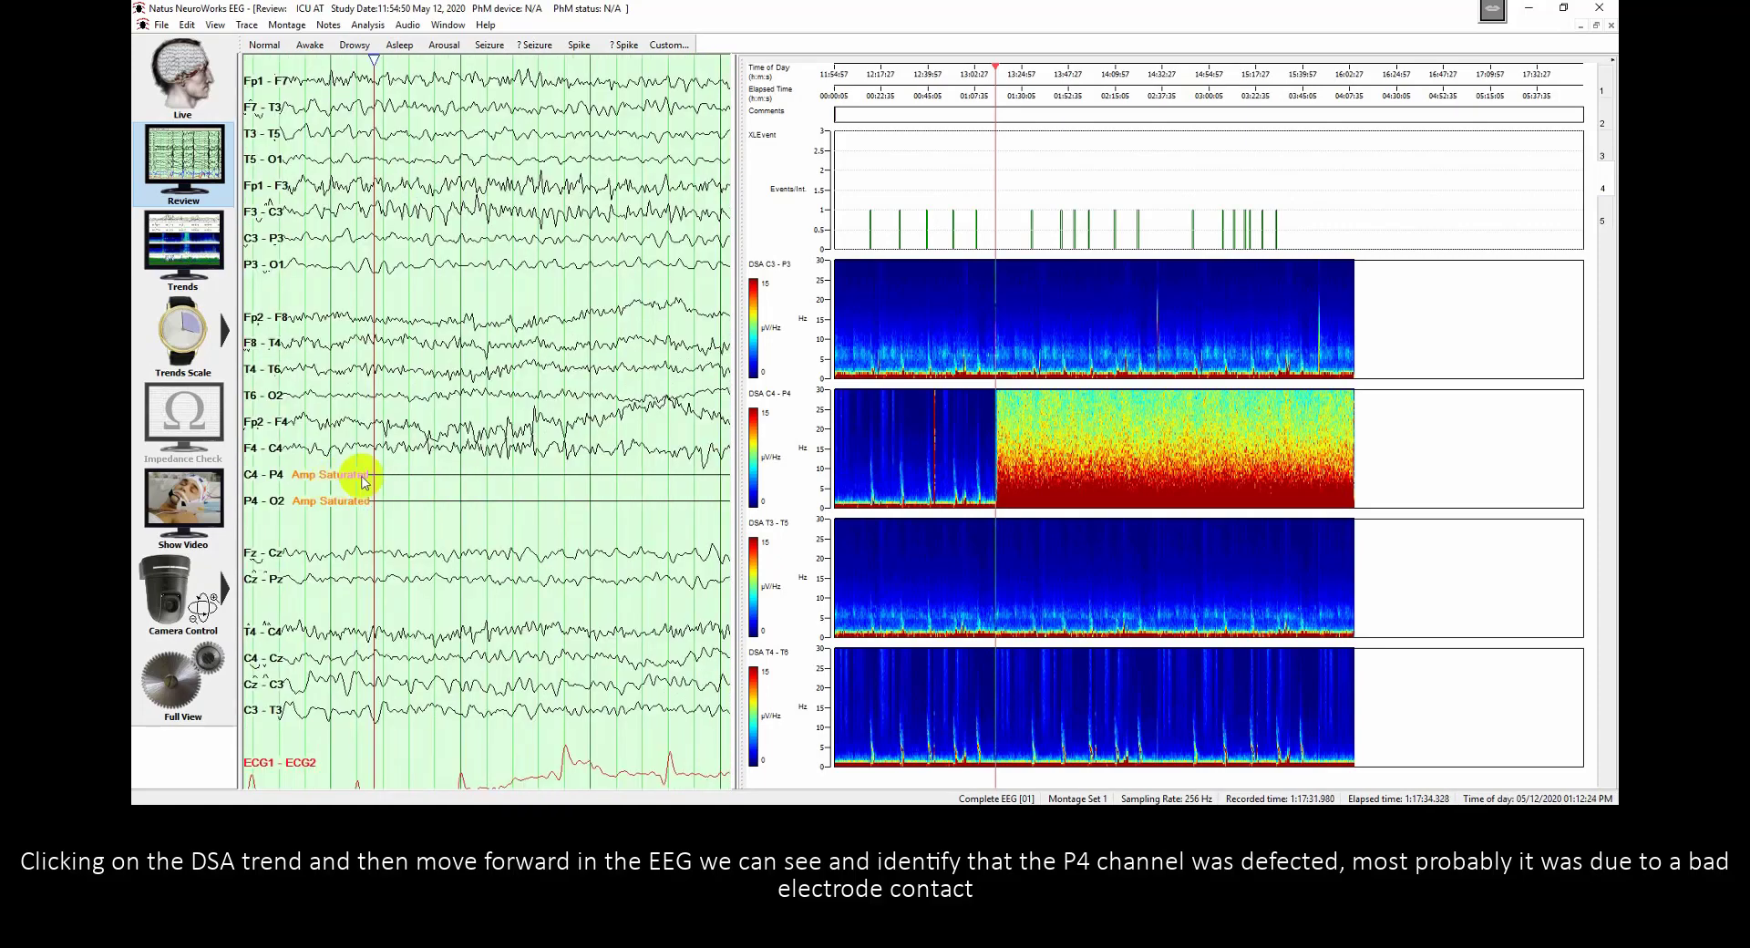
drag(597, 485, 364, 451)
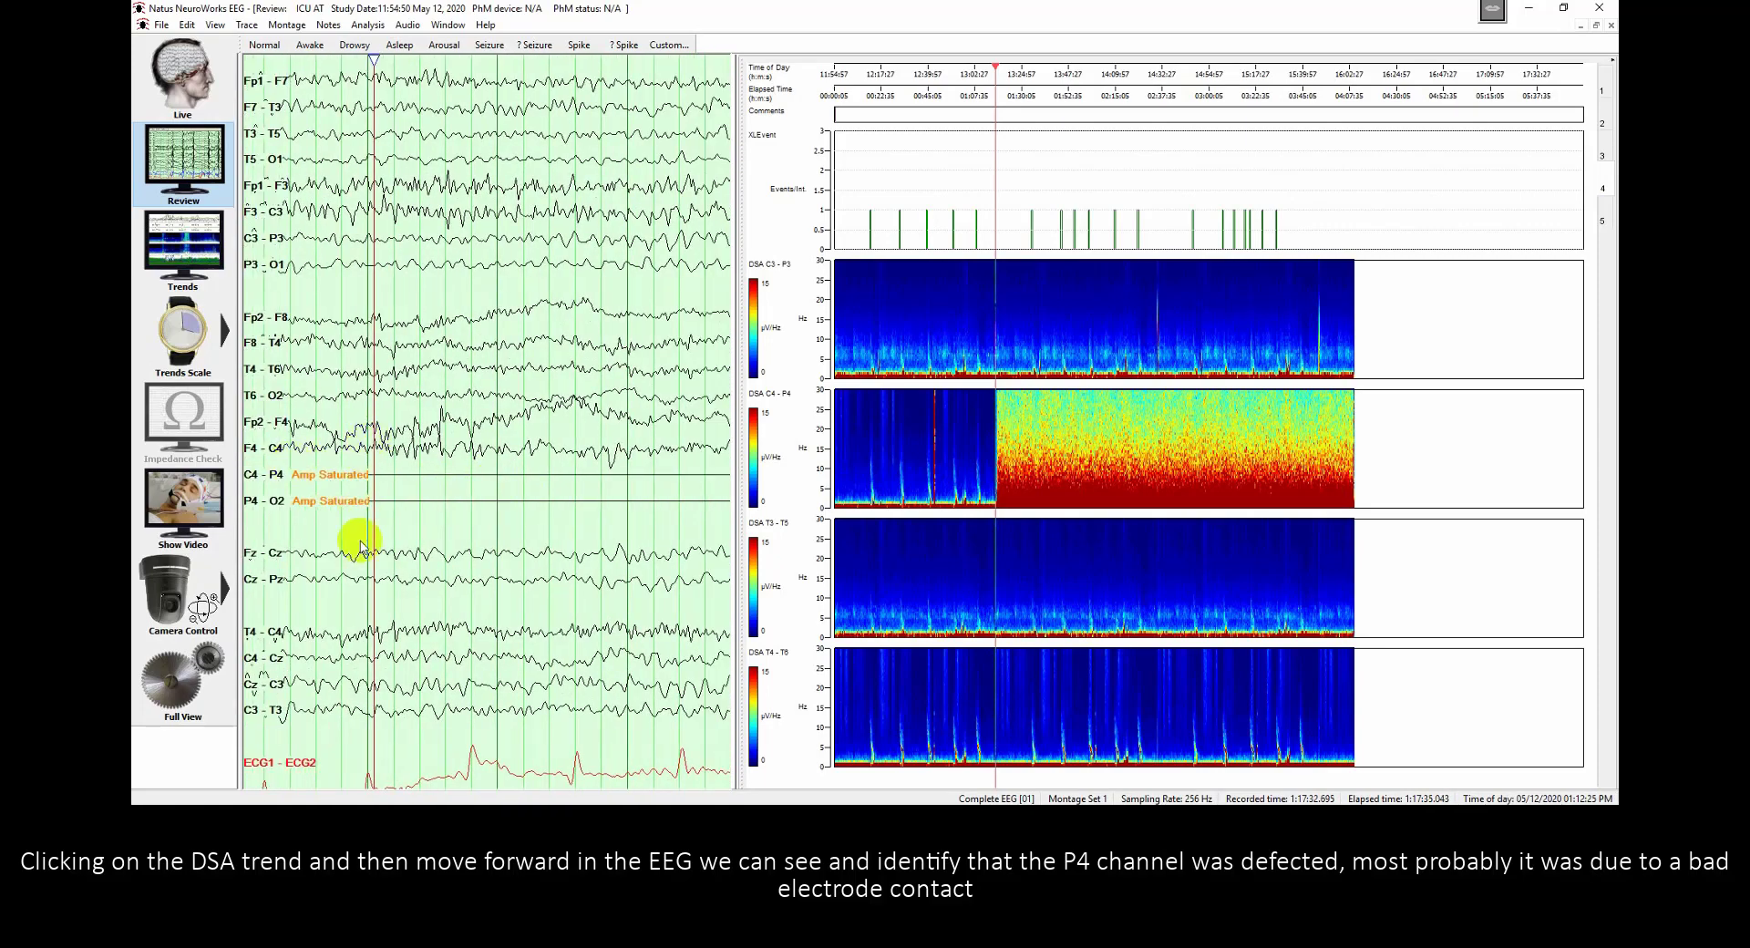
drag(670, 501, 429, 490)
Jump deeper into the high C4-P4 power stretch and advance the EEG a few seconds.
click(1117, 479)
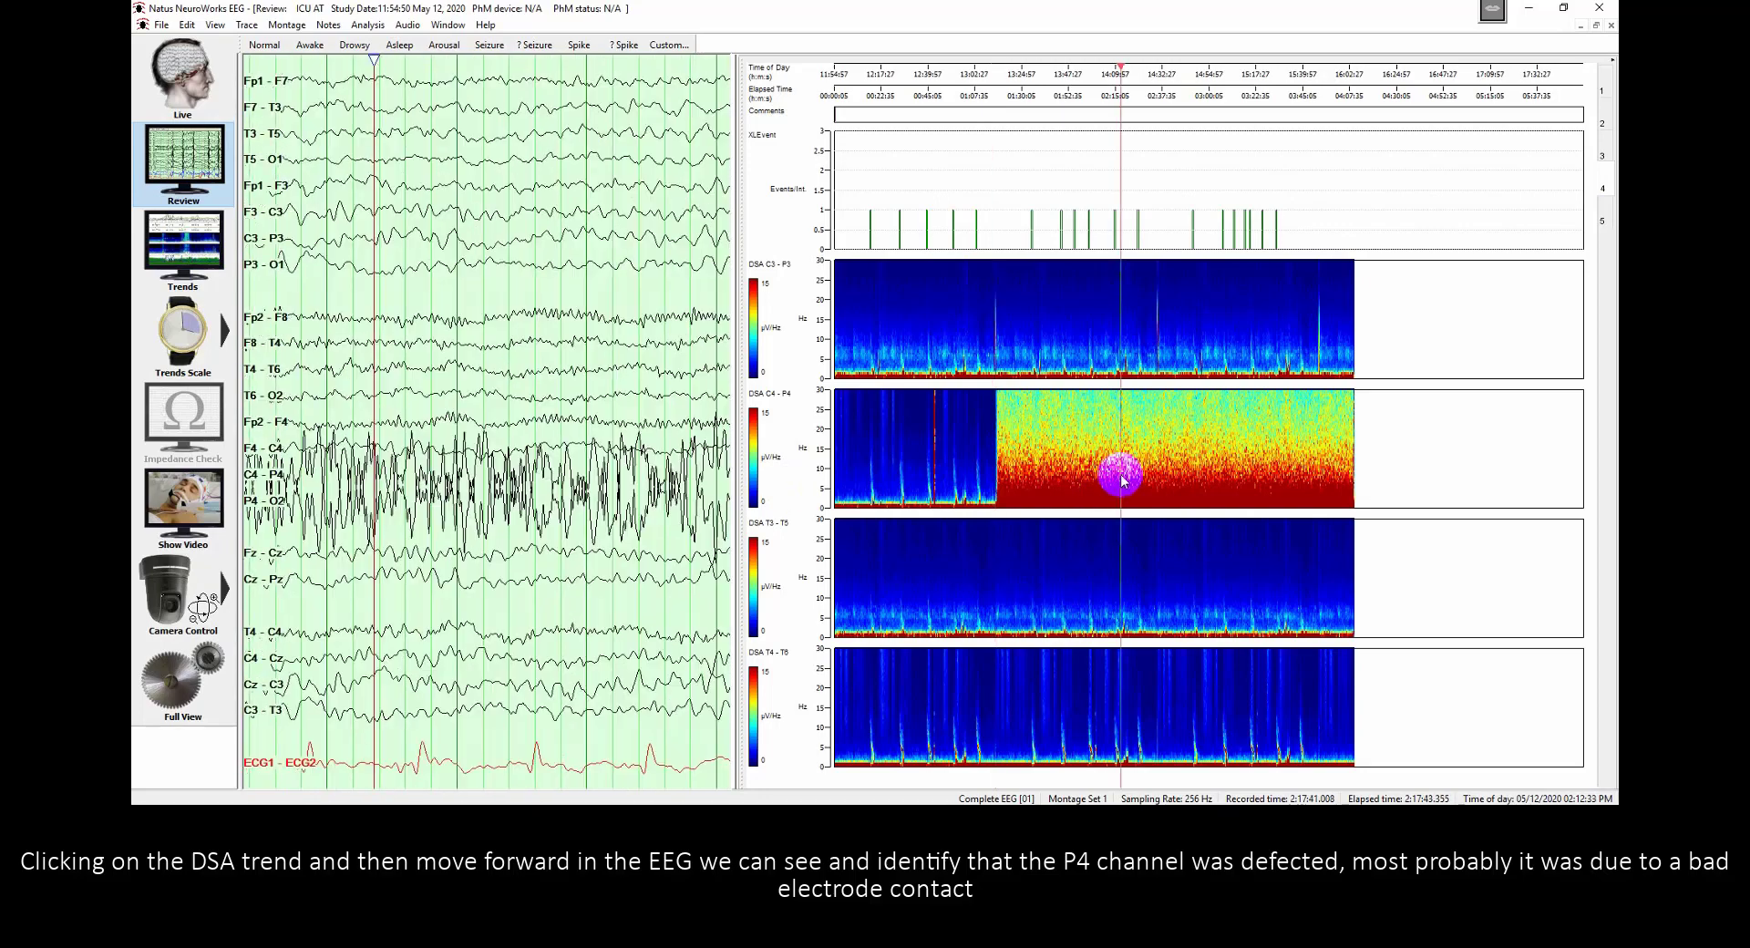
drag(637, 483, 402, 484)
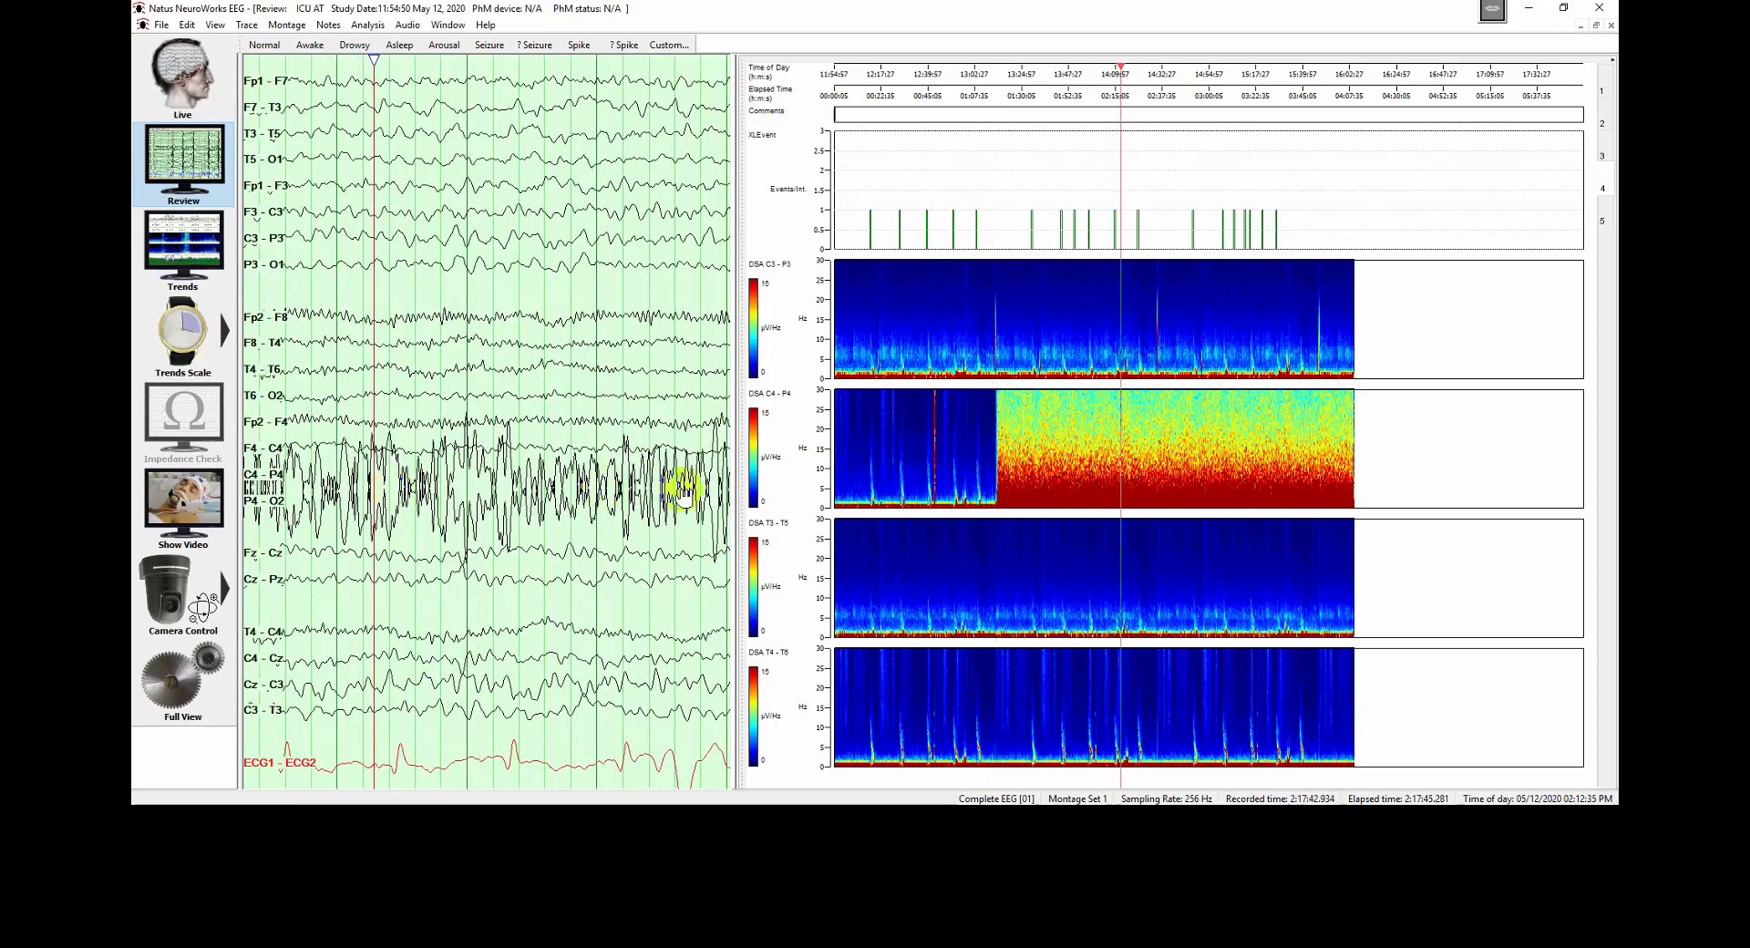
drag(684, 484, 426, 490)
Return to the full-window trends view and request ending the current study via File > Exit.
drag(672, 476, 489, 480)
click(187, 269)
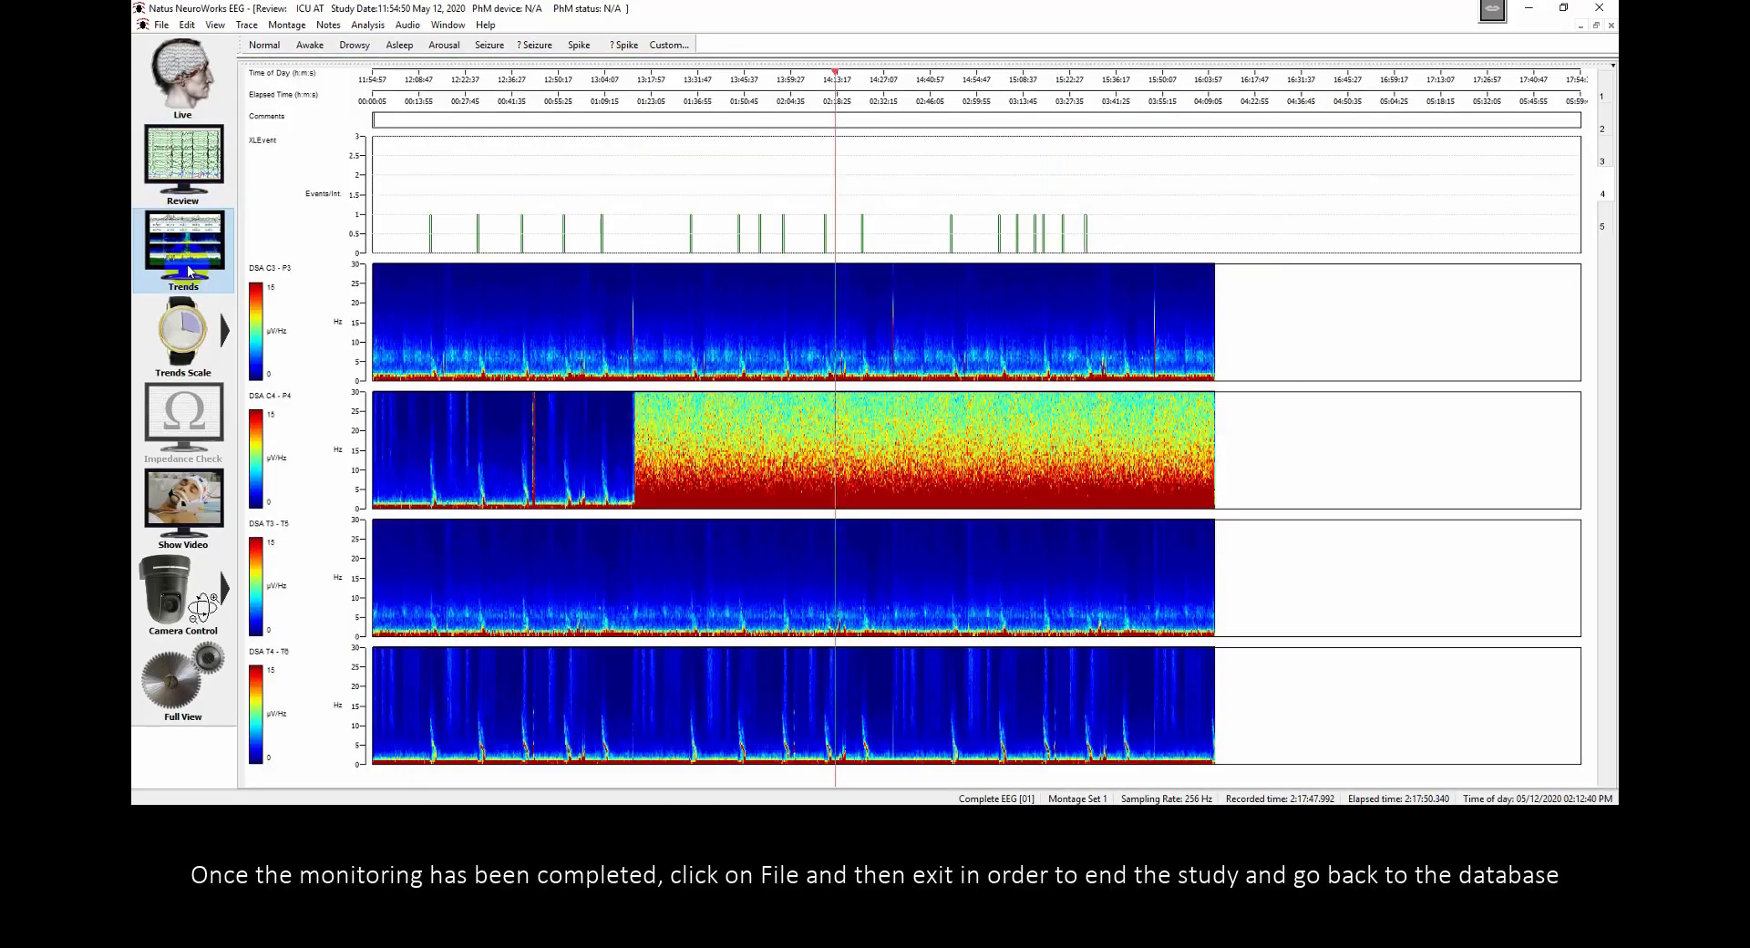
click(164, 26)
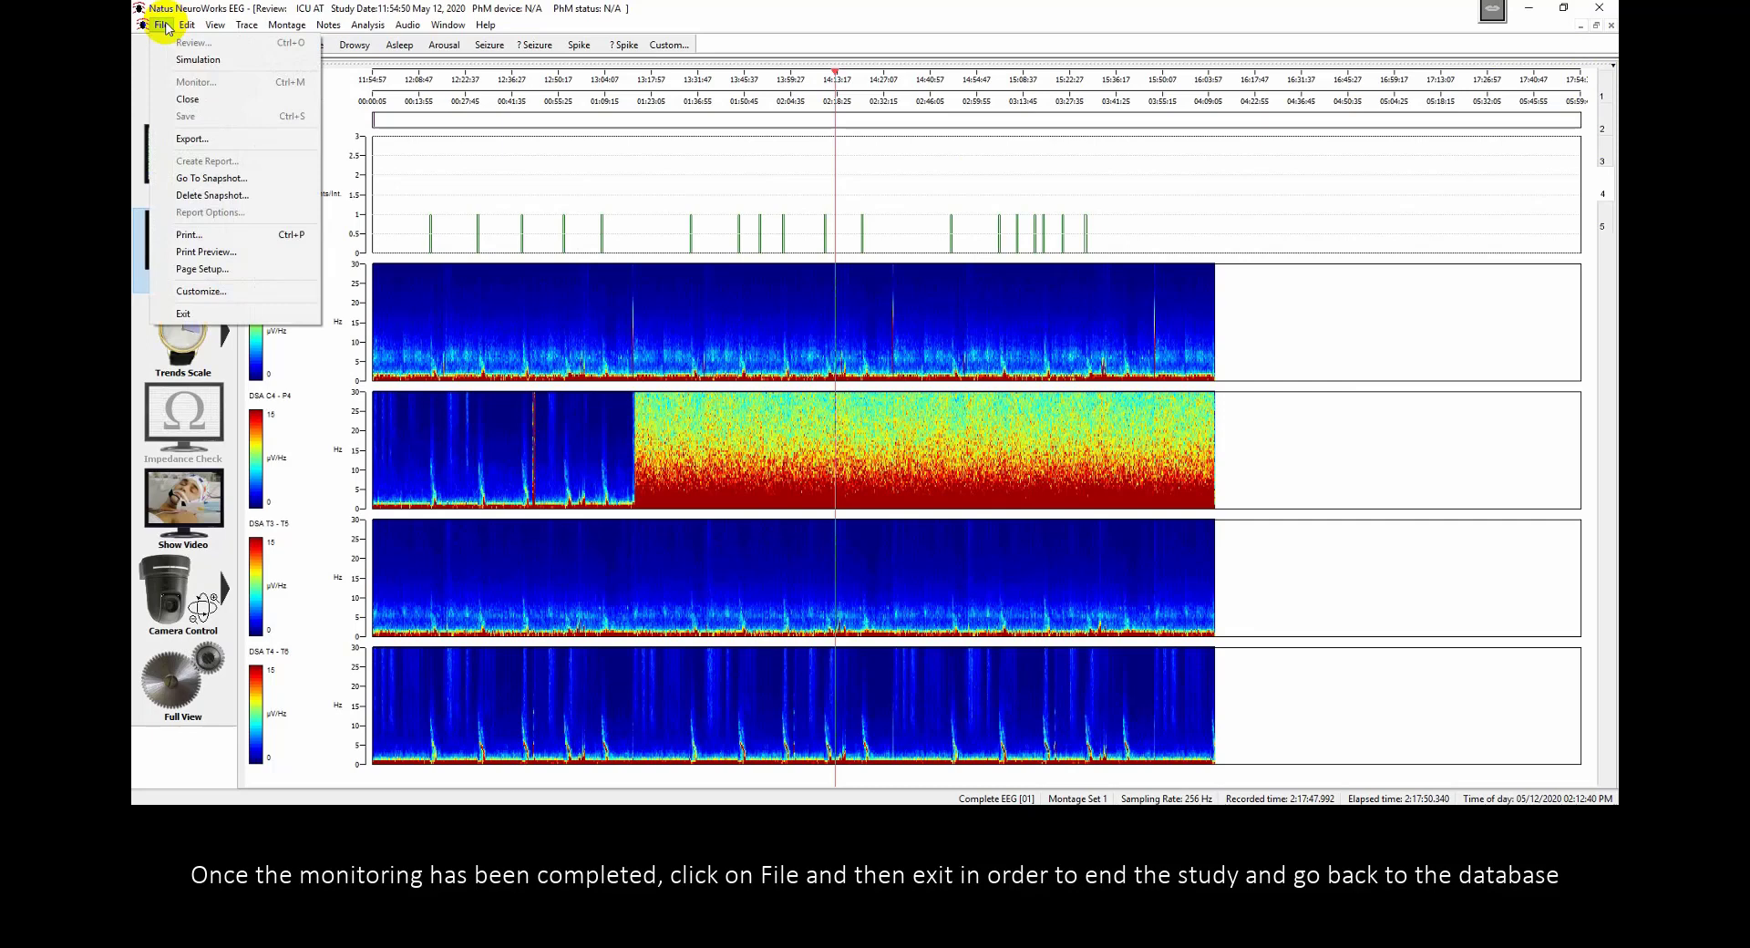
click(229, 314)
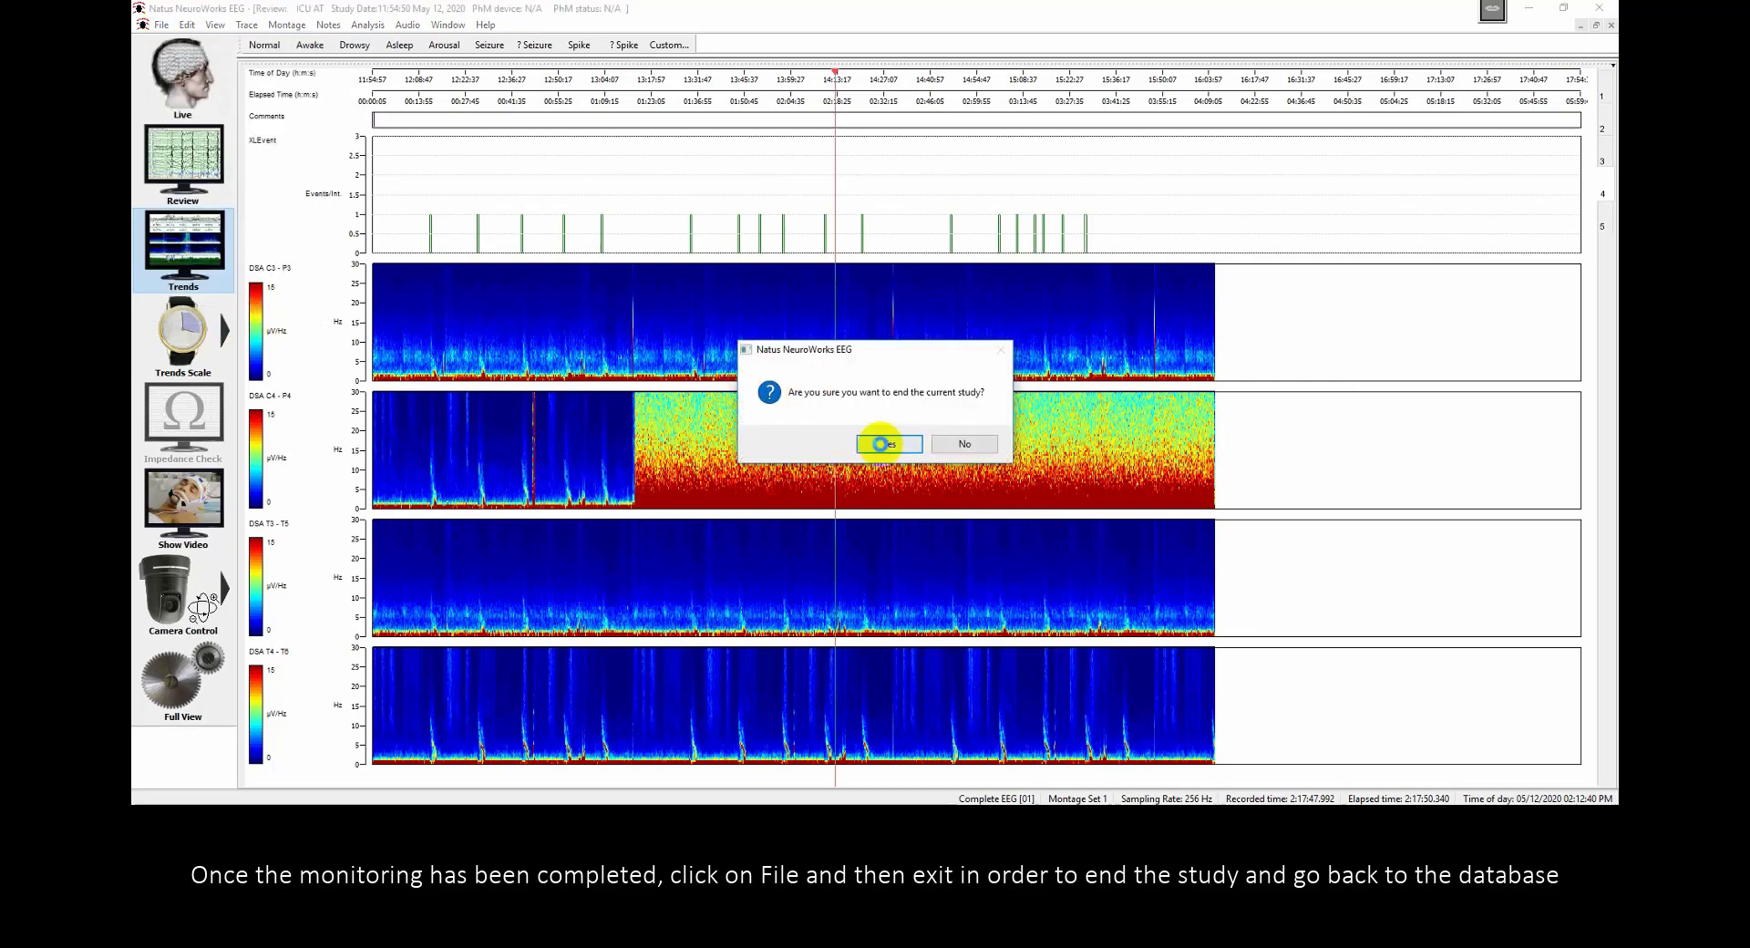